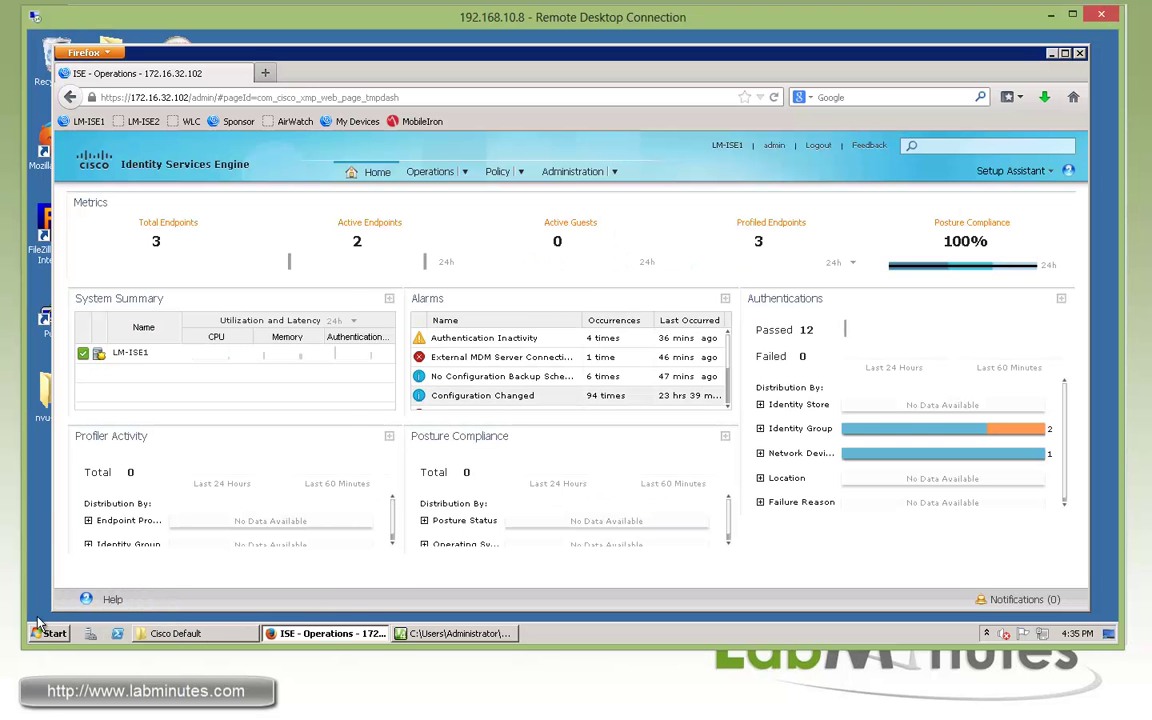
Open the Windows Start menu on the server to browse its installed programs
click(48, 633)
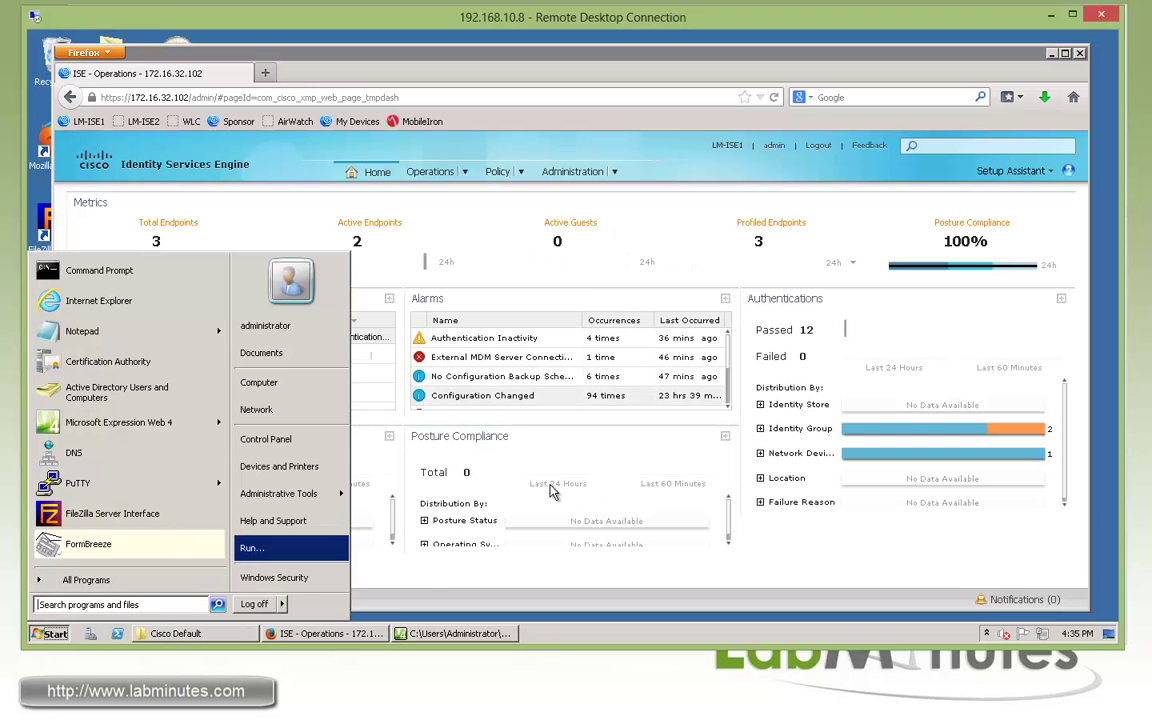
Check the admin user's Member Of groups in Active Directory Users and Computers, including Guest Sponsor
click(318, 497)
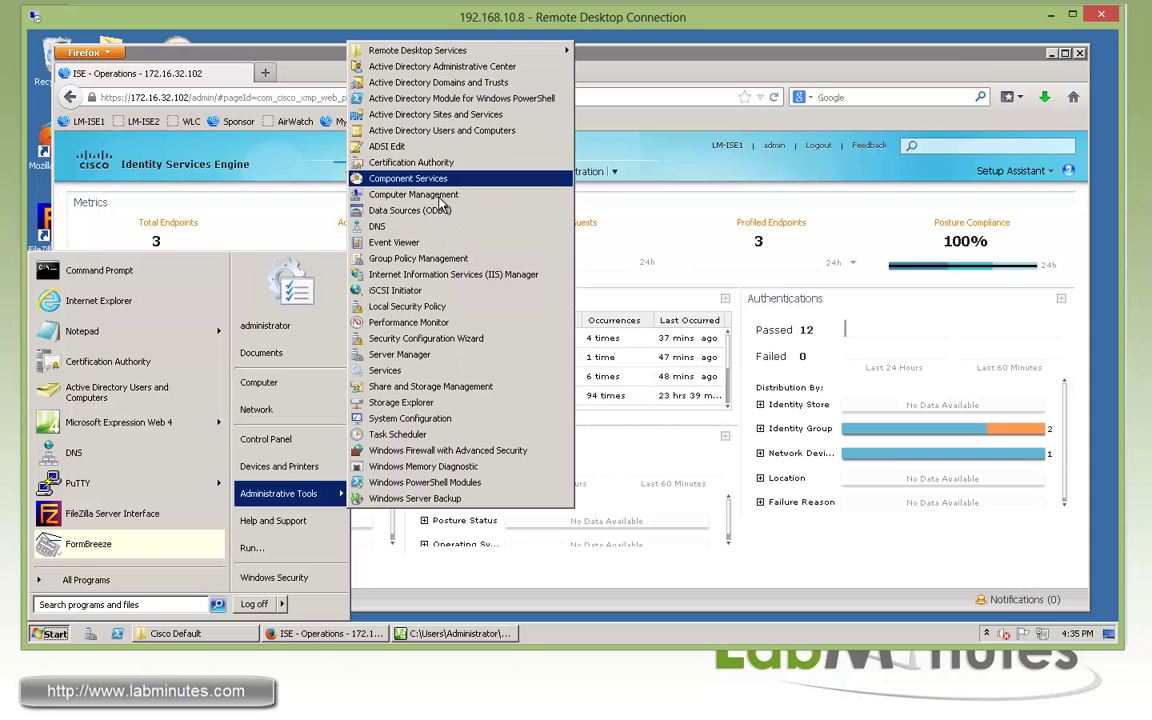
click(415, 130)
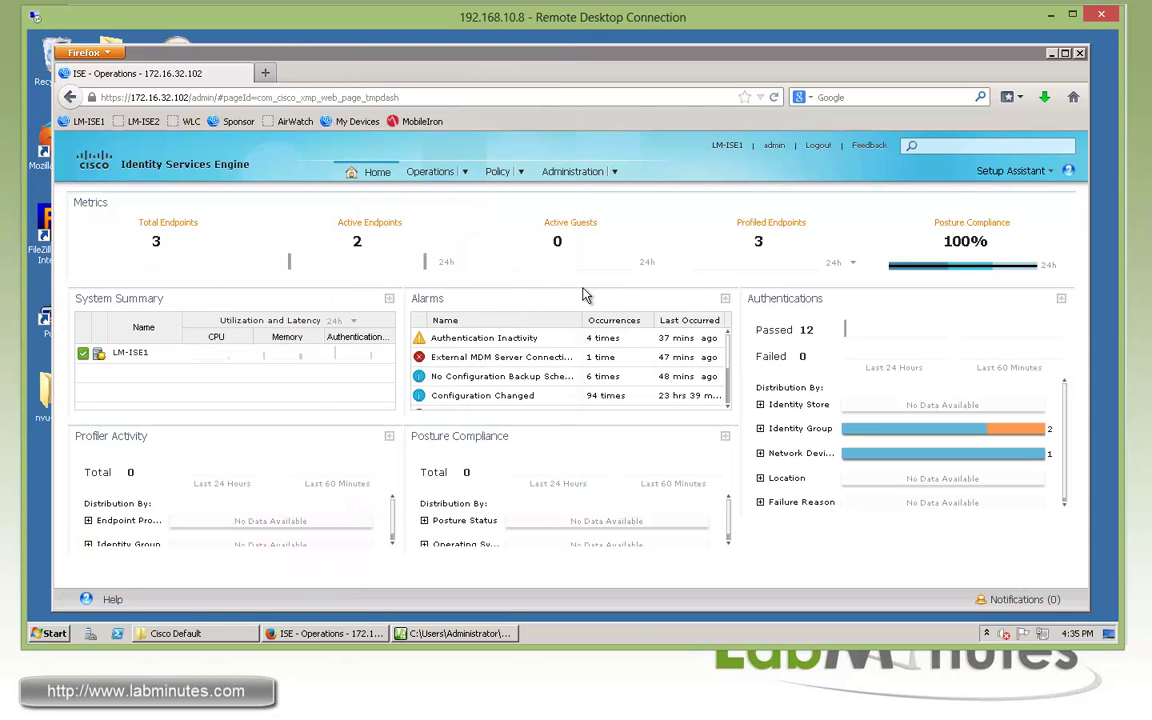
click(530, 208)
double_click(535, 210)
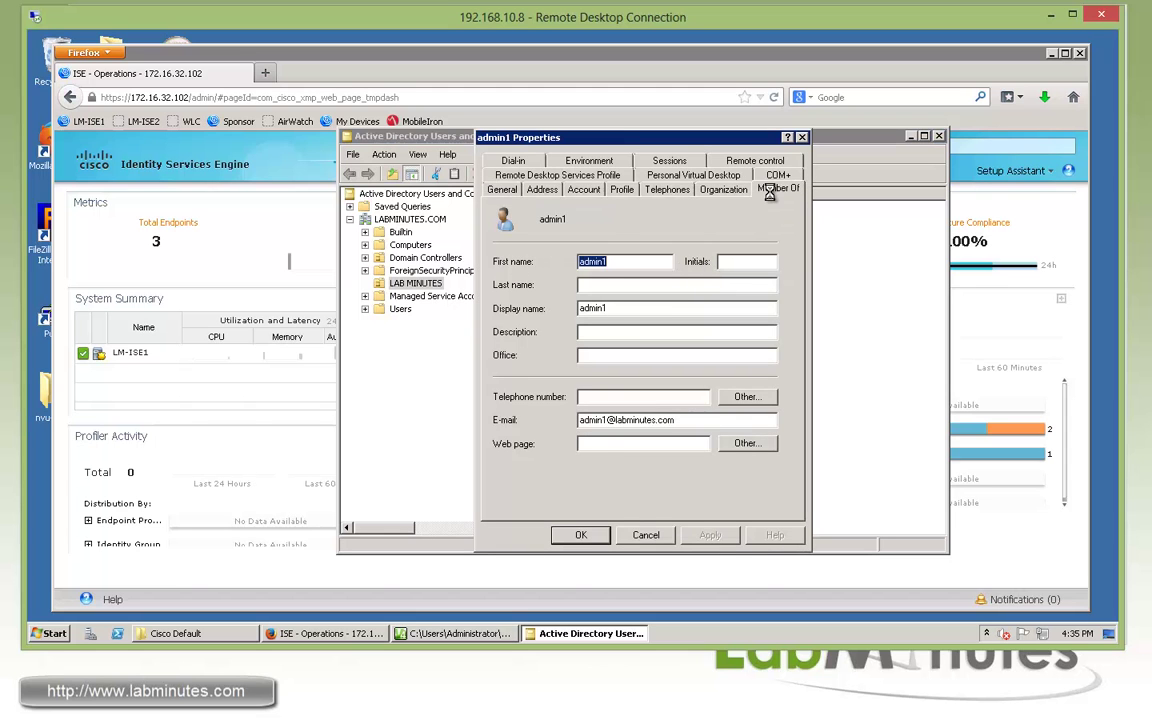
click(772, 190)
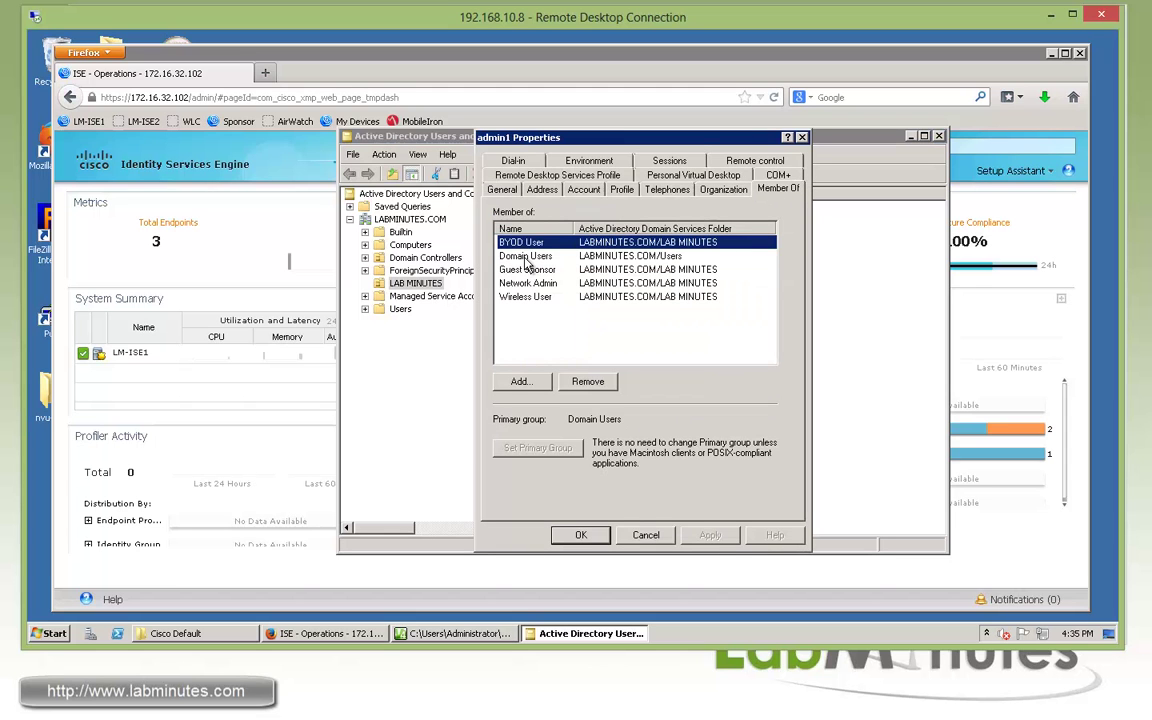
Close the admin user's properties unchanged and bring up the ISE Administration menu
click(660, 538)
click(814, 121)
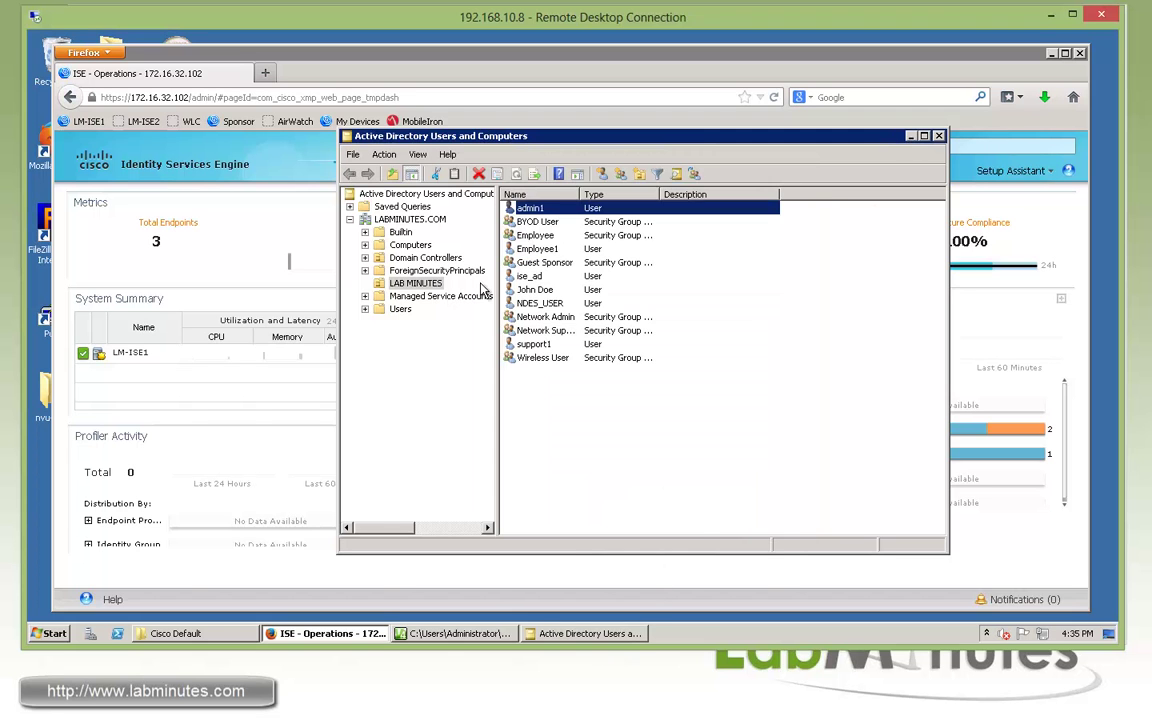
click(616, 173)
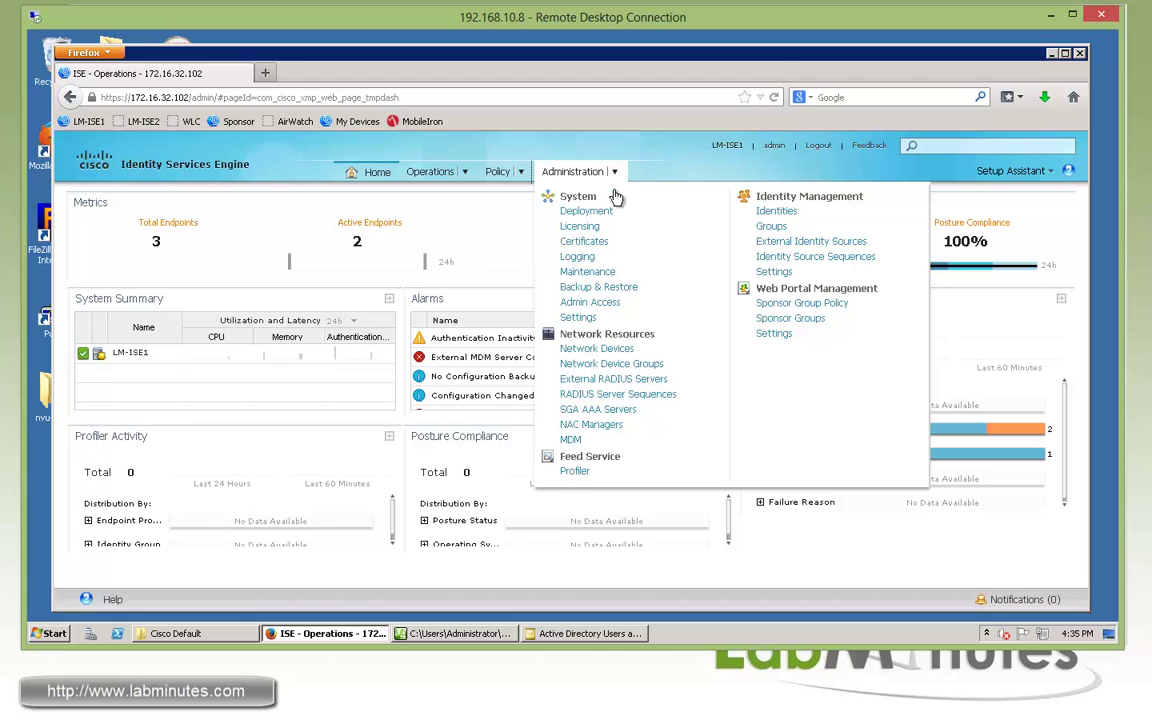
View the AD1 store's Groups tab listing eight LABMINUTES.COM groups, including Guest Sponsor
click(815, 249)
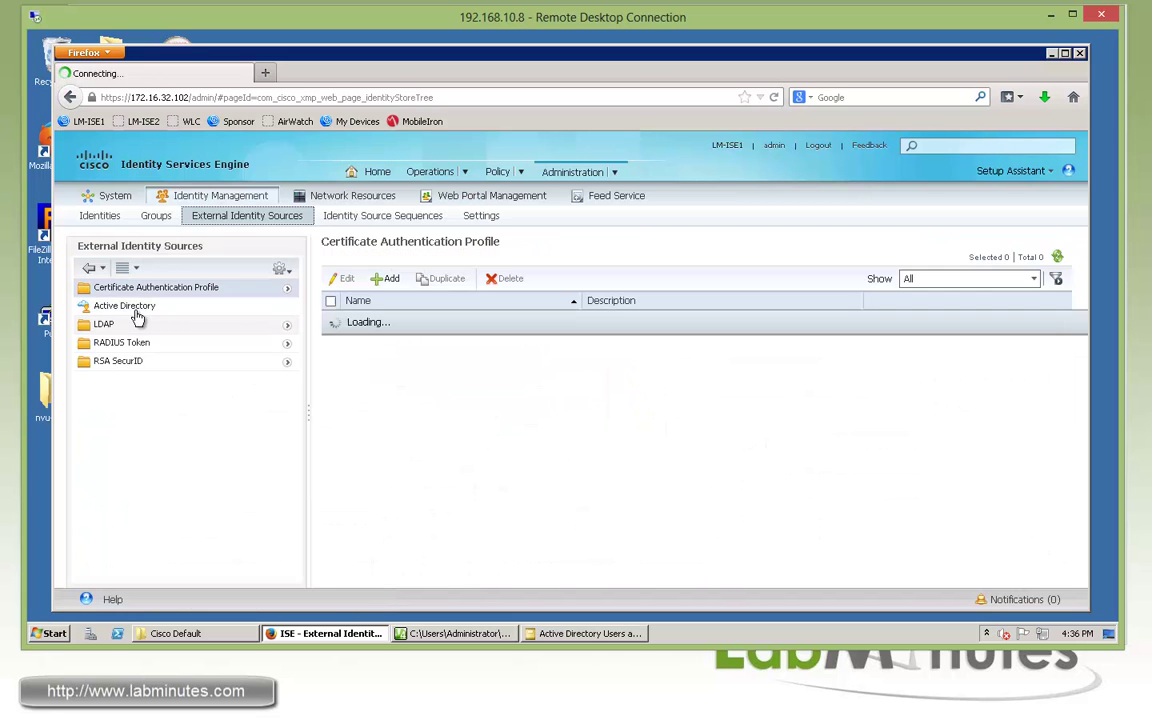
click(138, 307)
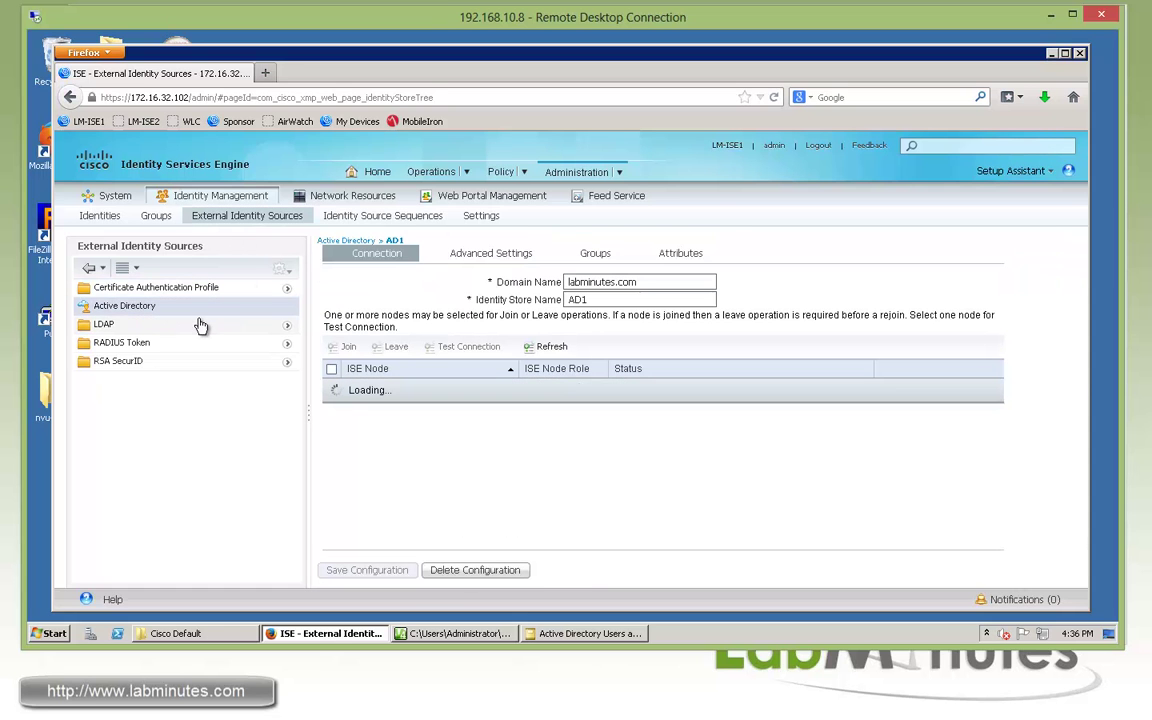
click(596, 255)
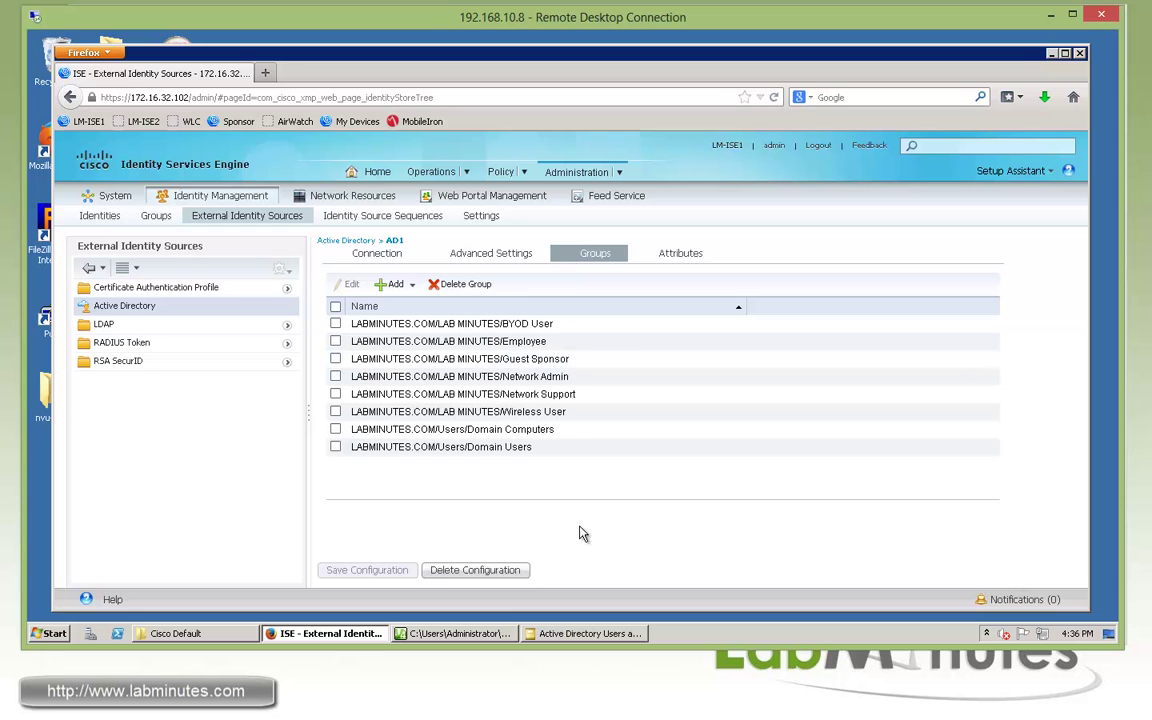
click(266, 73)
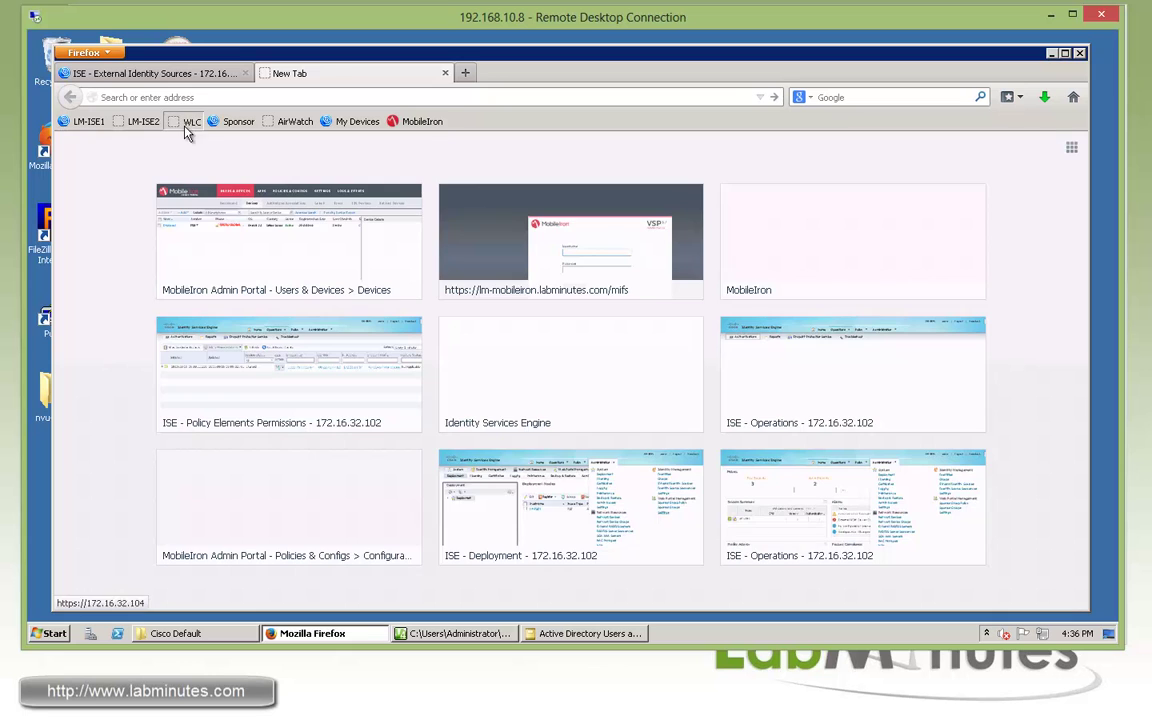
Sign in to the wireless controller as admin with the account password
click(188, 121)
click(784, 403)
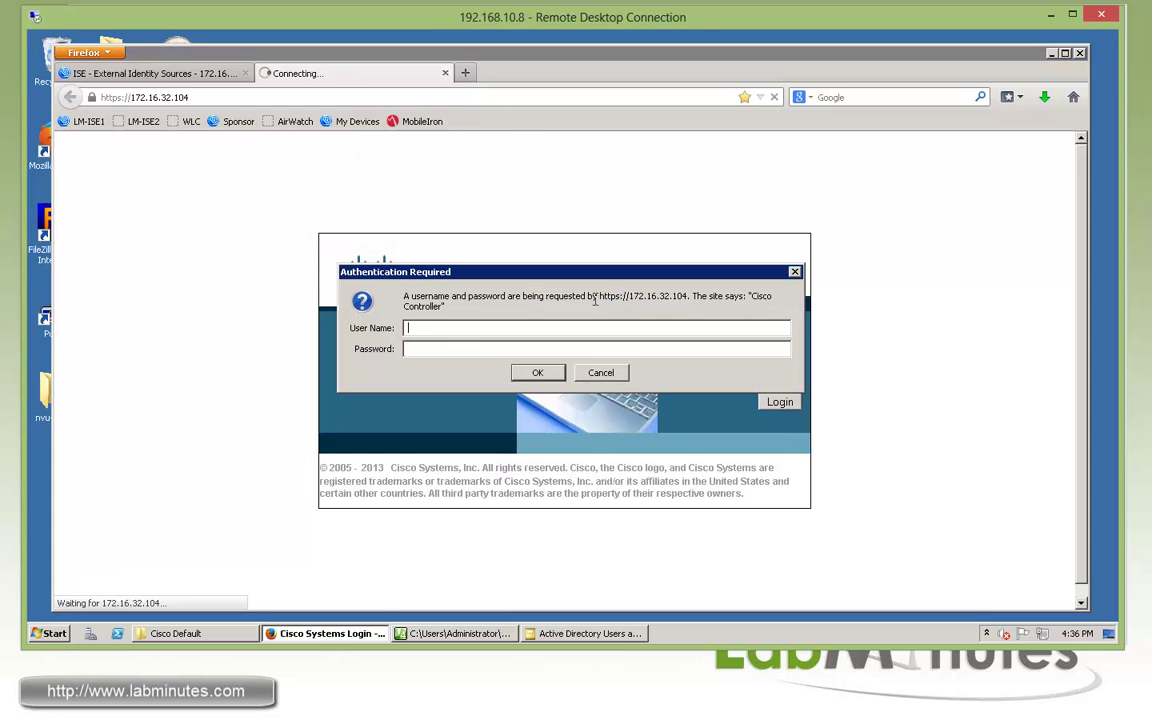
text(admin)
key(Tab)
text(•••••••••••)
key(Return)
click(455, 305)
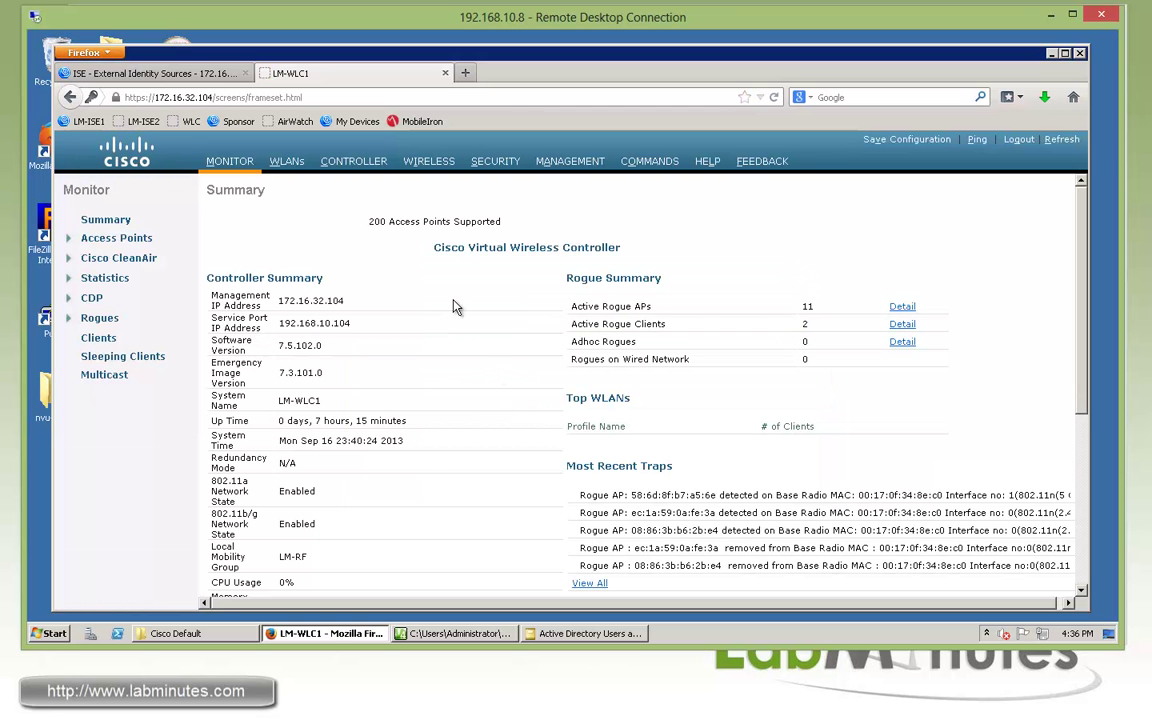
Review the LM-GUEST WLAN's Layer 2 MAC filtering, ISE RADIUS servers and AAA override settings
click(286, 163)
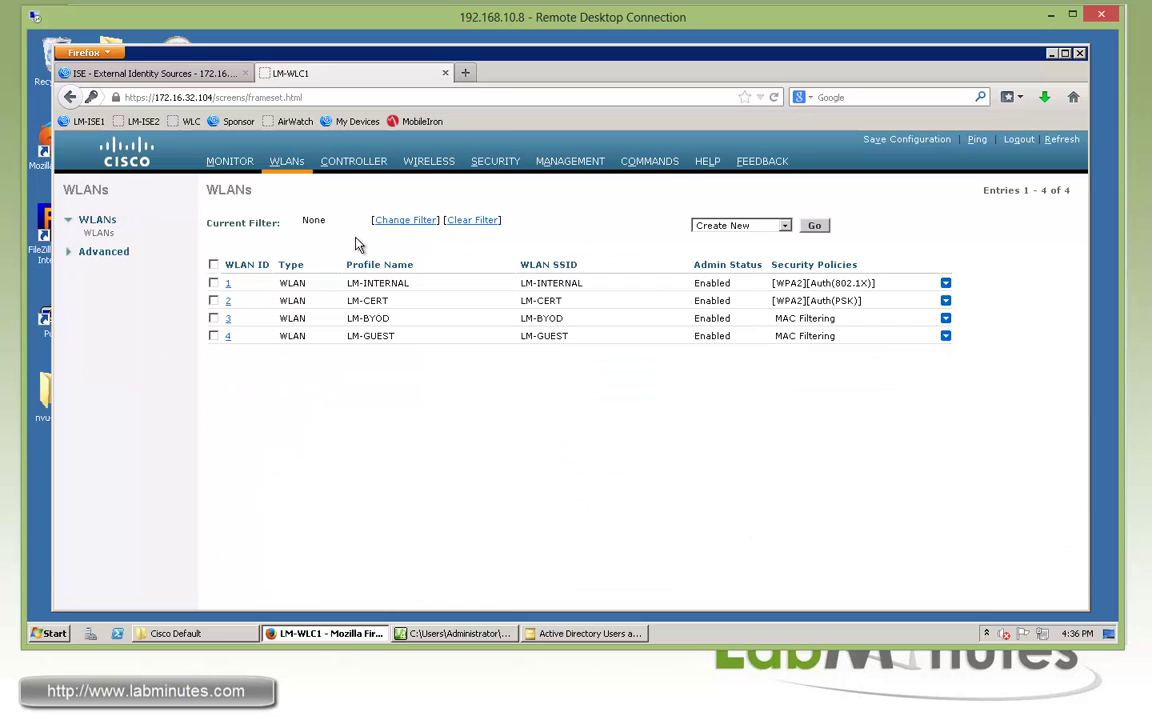
double_click(341, 335)
click(227, 337)
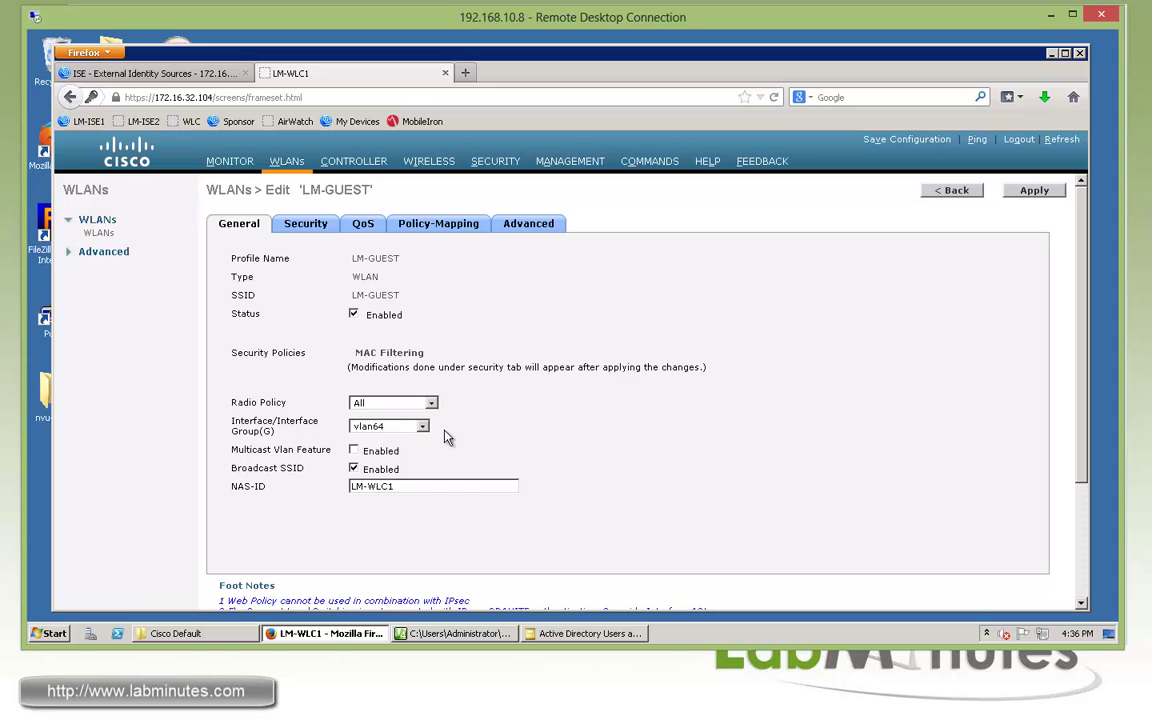
click(272, 225)
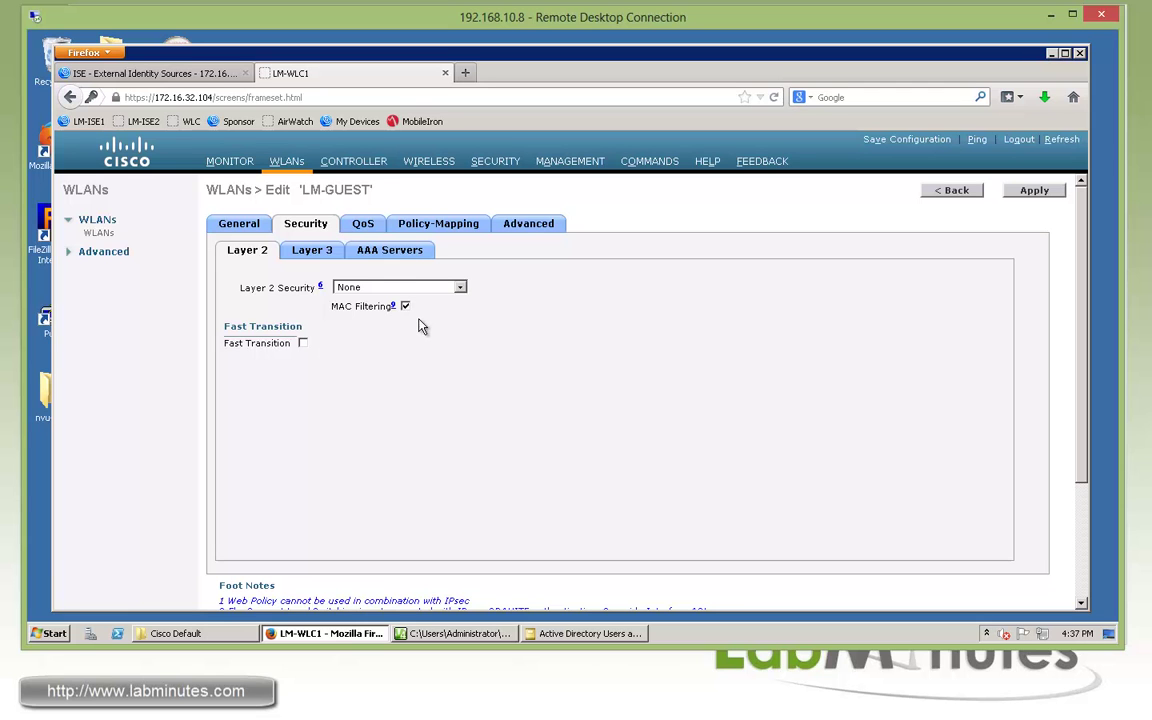
click(390, 252)
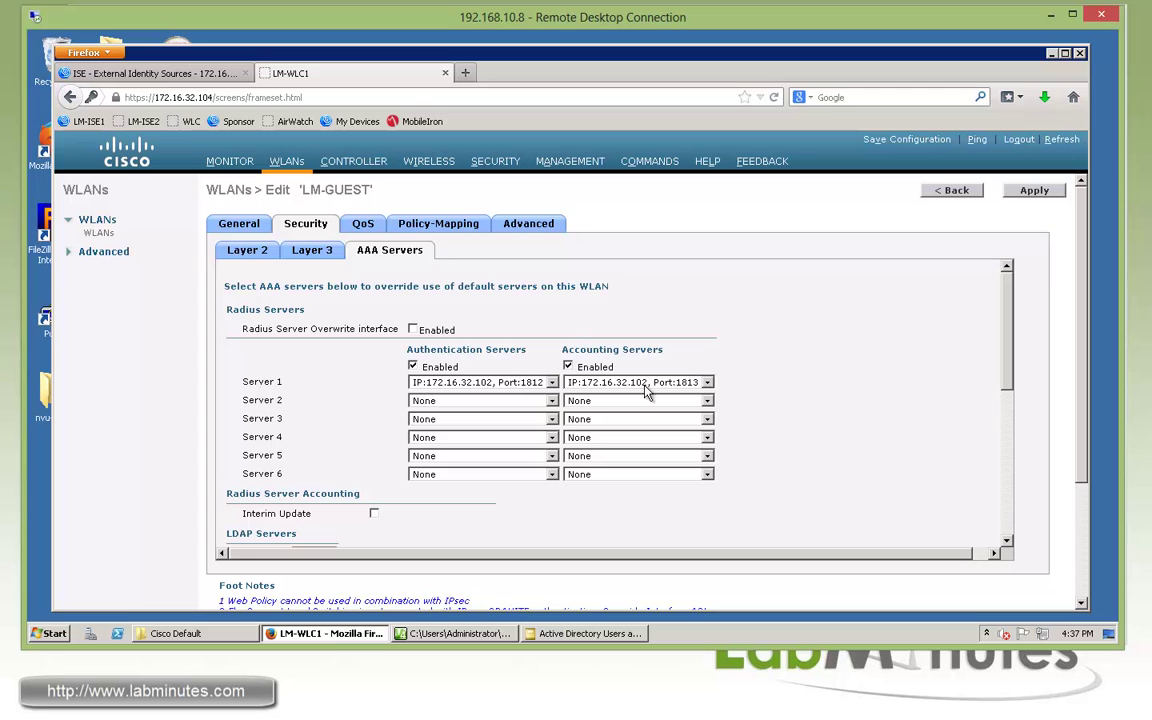
click(510, 228)
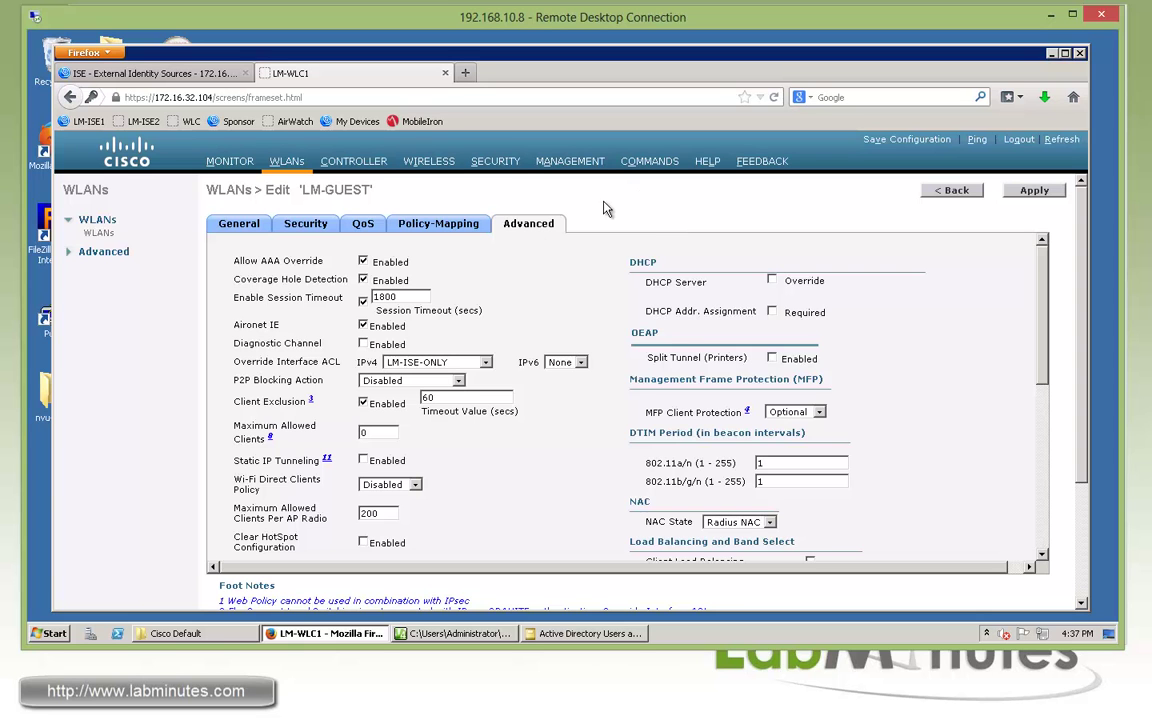
click(490, 161)
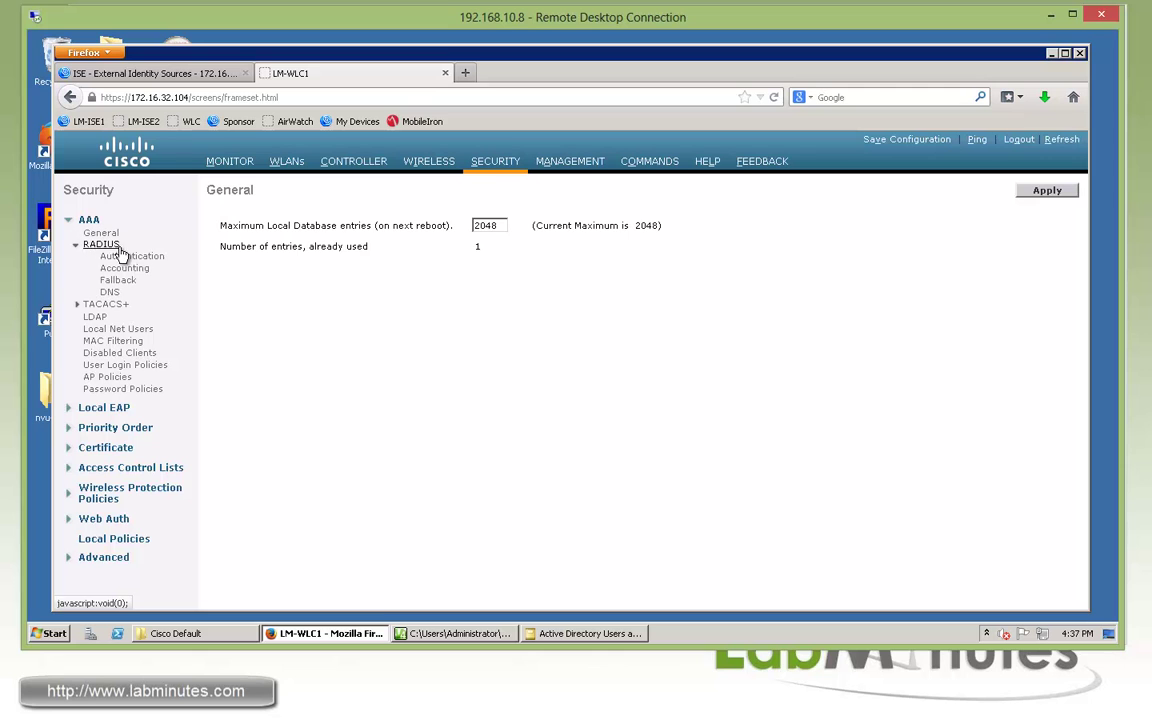
Confirm the RADIUS authentication (1812) and accounting (1813) servers are both 172.16.32.102
click(166, 262)
drag(470, 337, 406, 340)
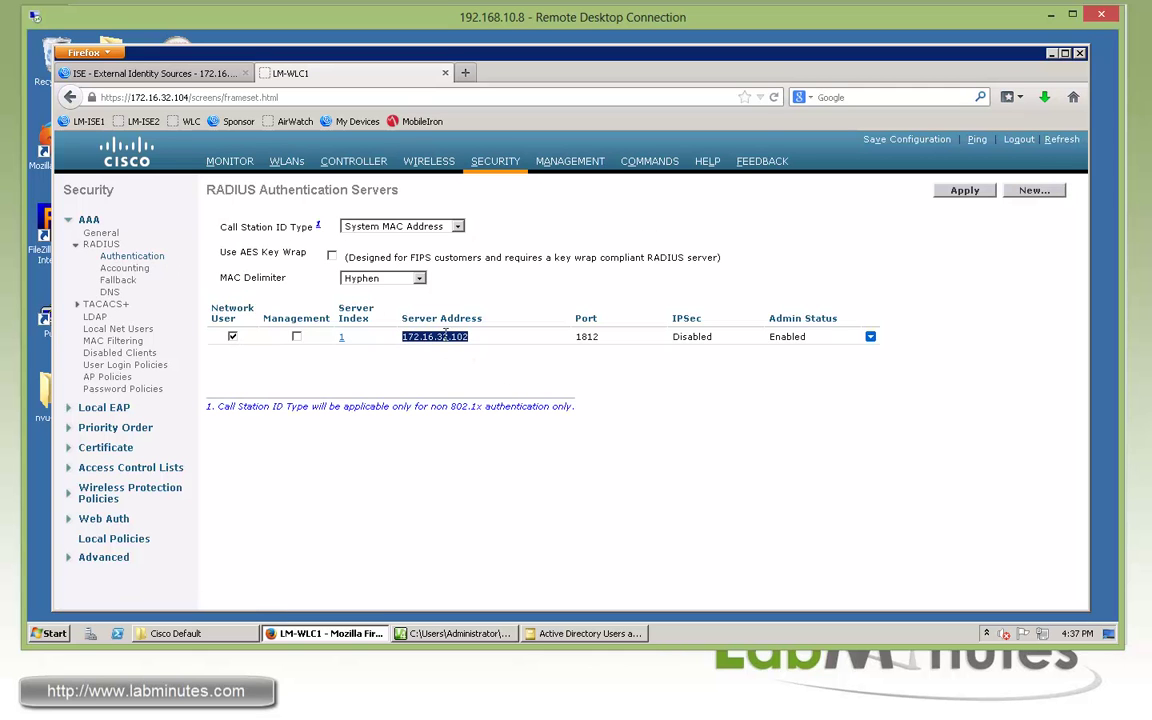
click(134, 270)
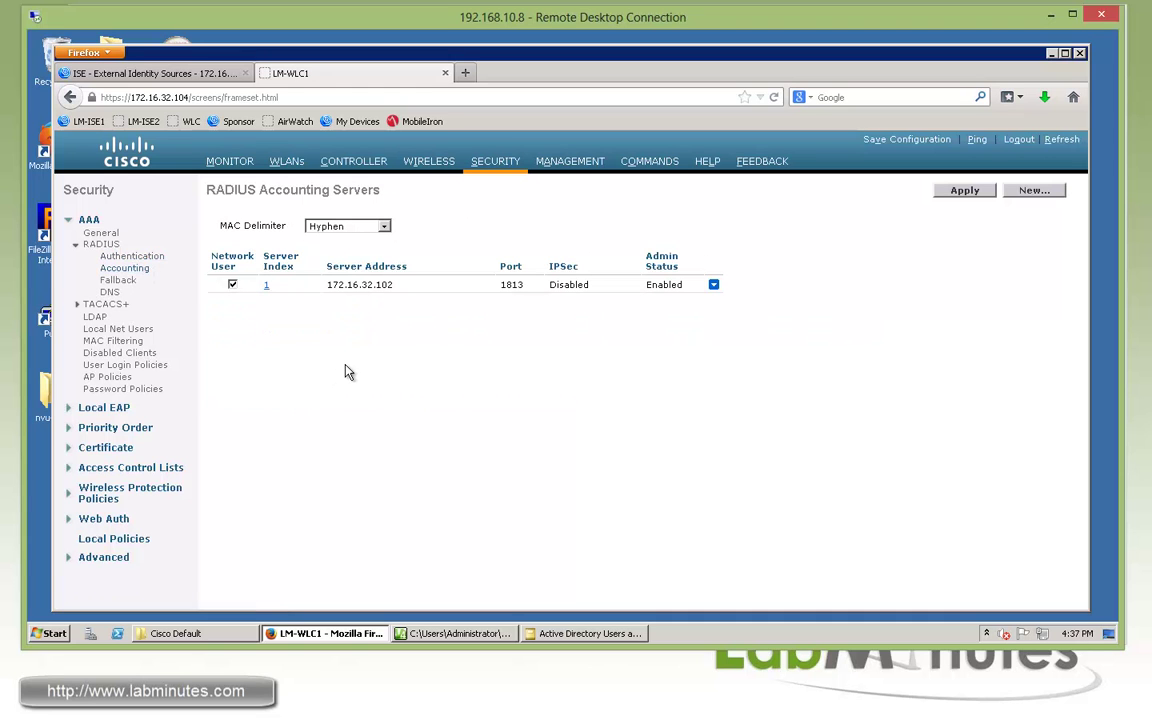
drag(338, 285, 420, 288)
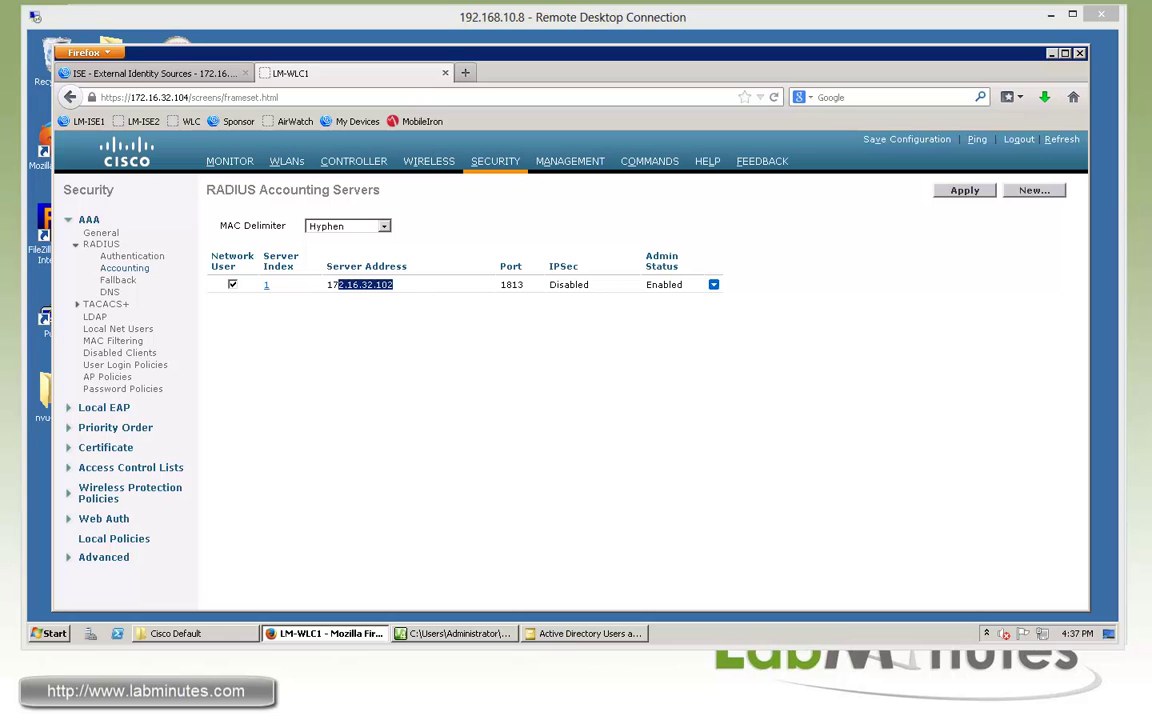
click(650, 362)
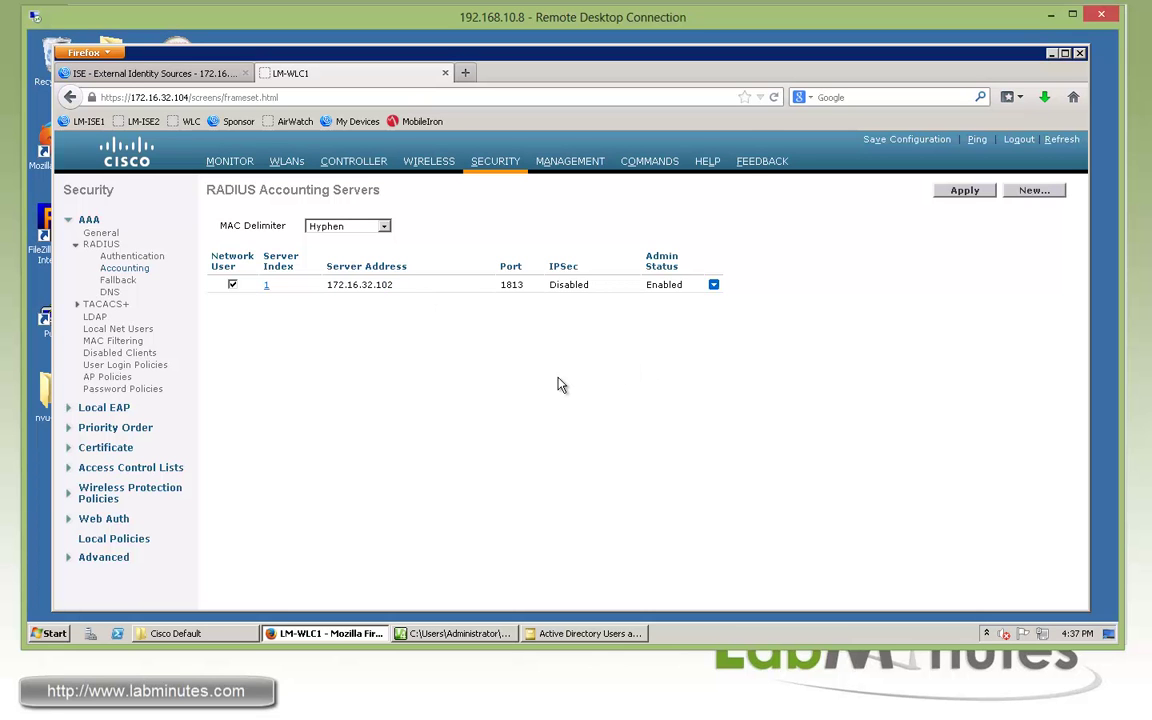
click(168, 74)
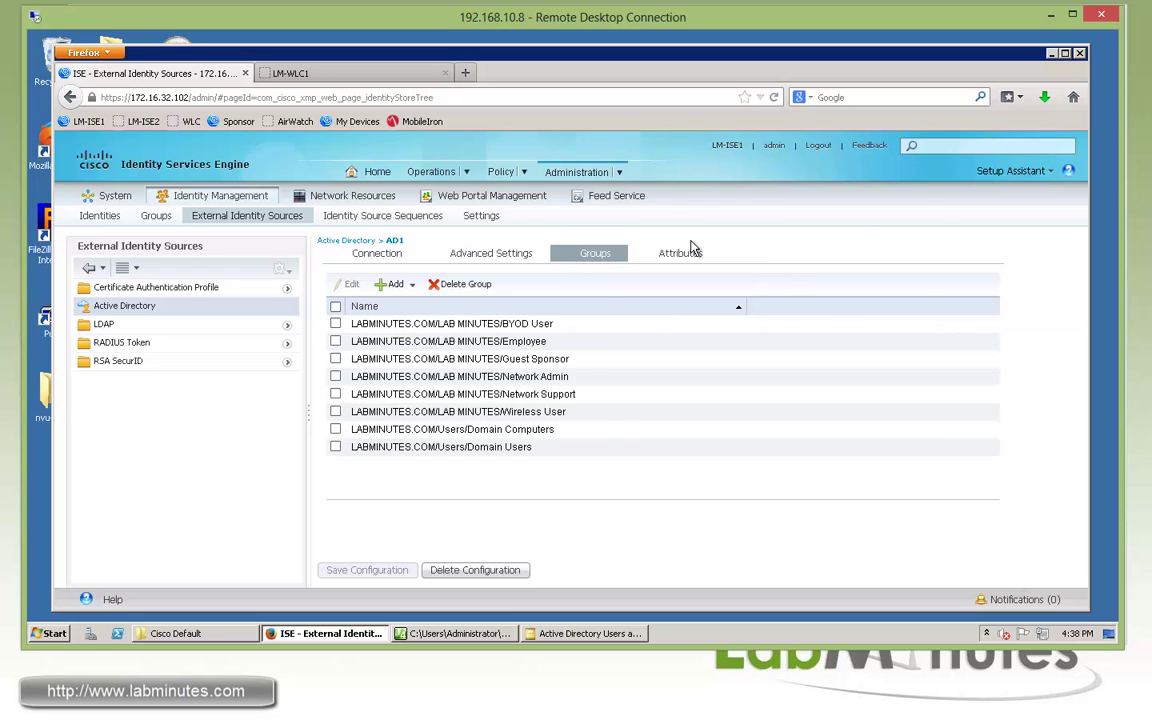
Show the Web Portal Management Portal Theme settings with default logos, banner images and colours
mouse_move(580, 172)
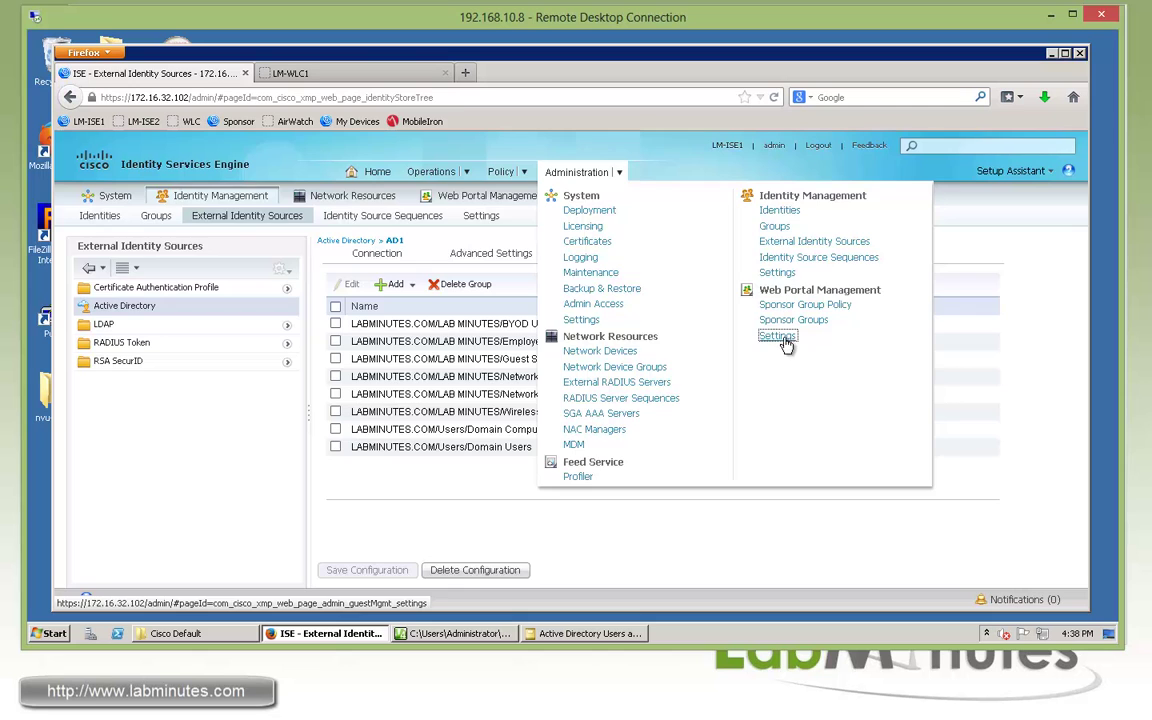
click(789, 341)
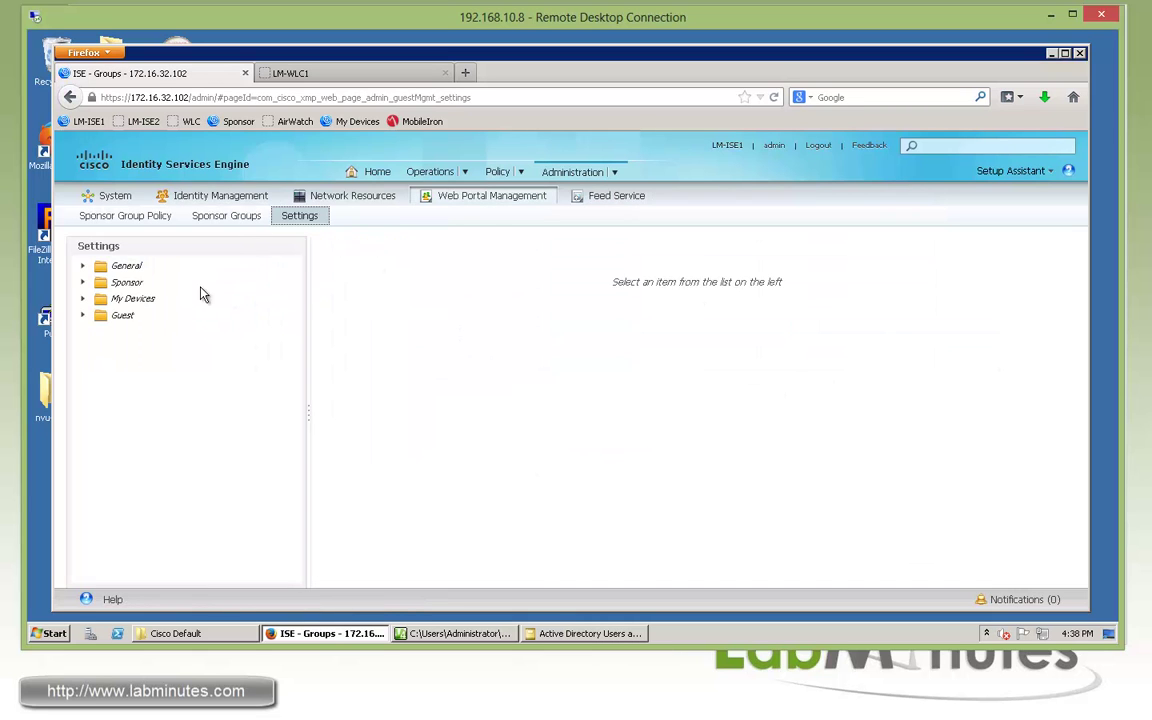
click(615, 174)
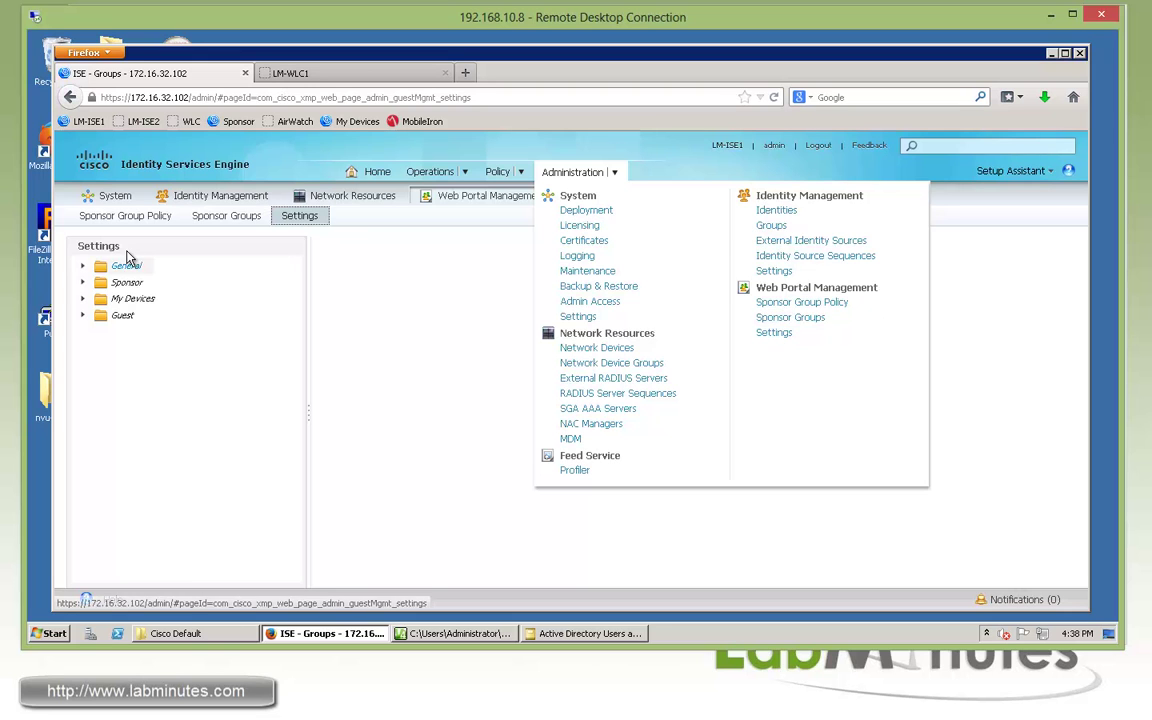
click(83, 265)
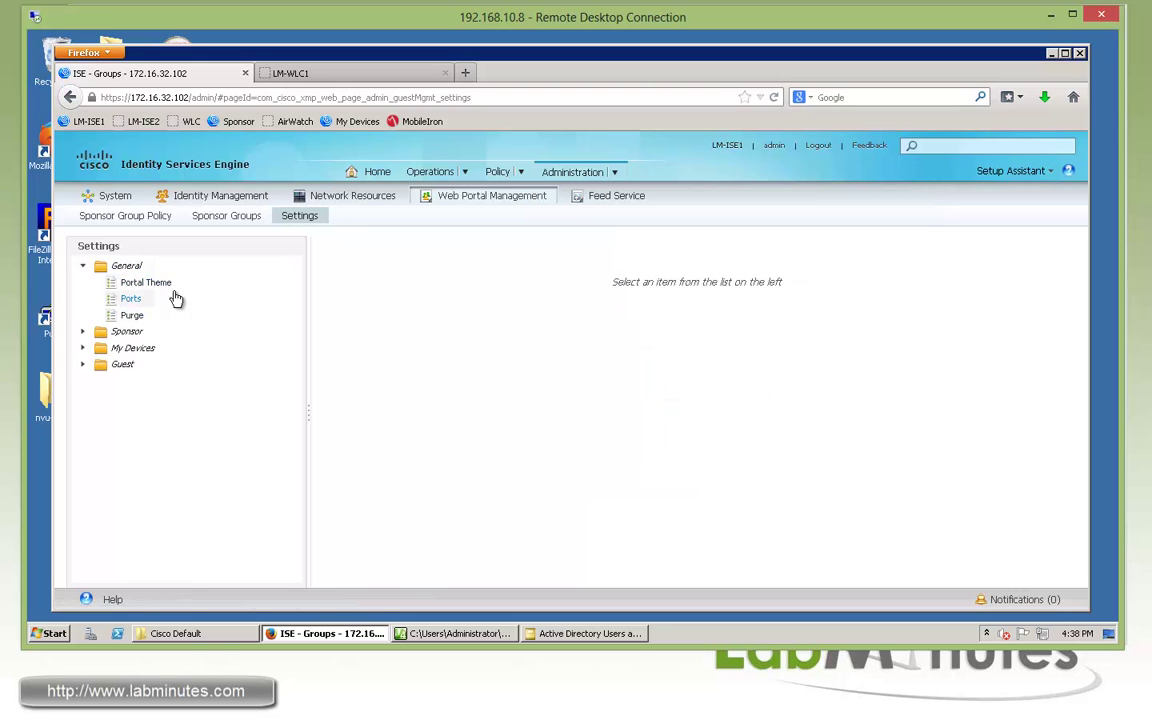
click(135, 285)
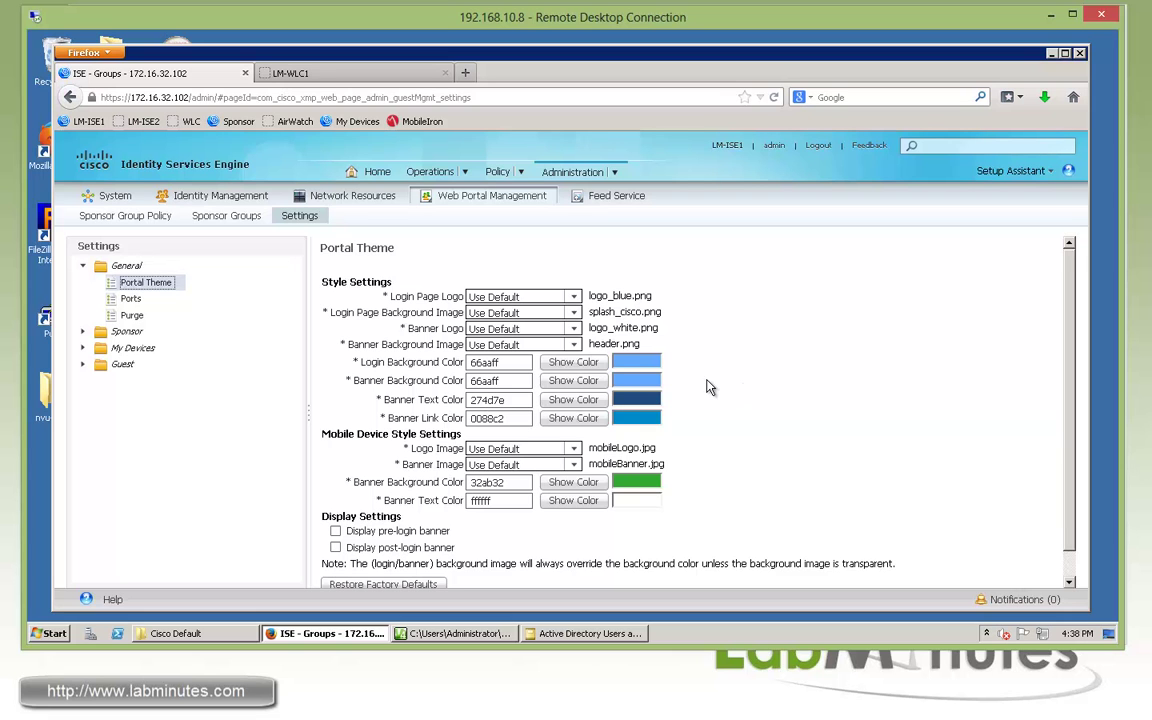
scroll(760, 430, down, 1)
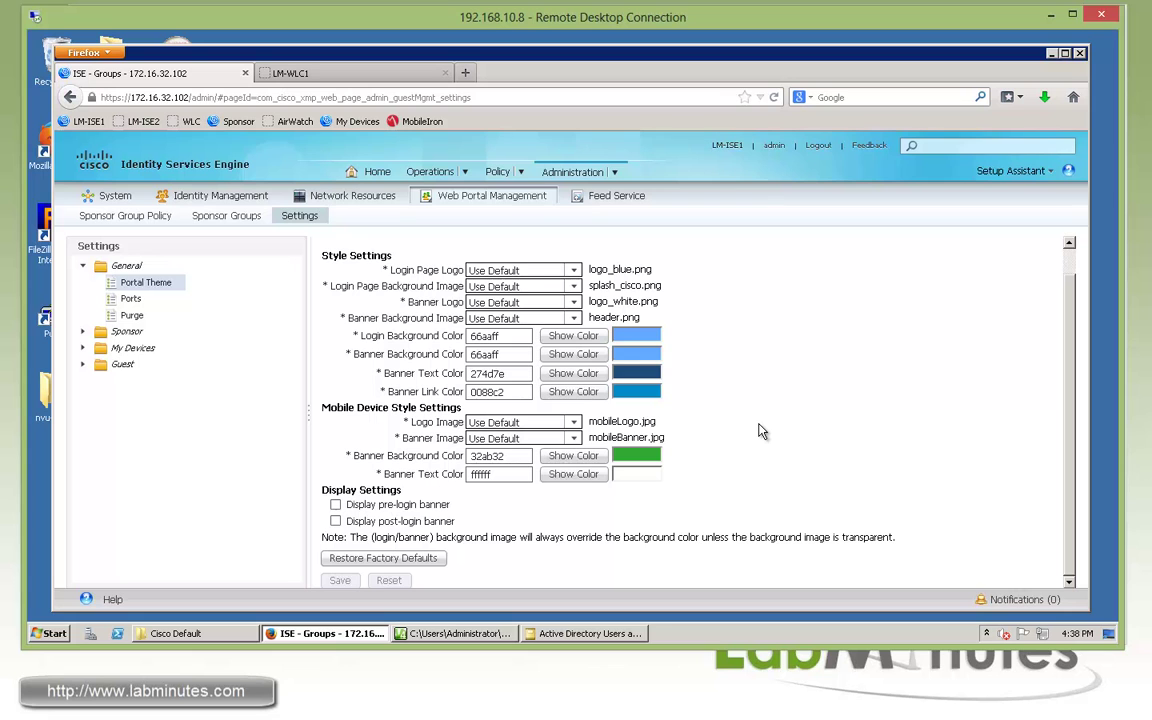
Review portal ports: Blacklist on 8444; Guest, My Devices and Sponsor portals on 8443
click(131, 298)
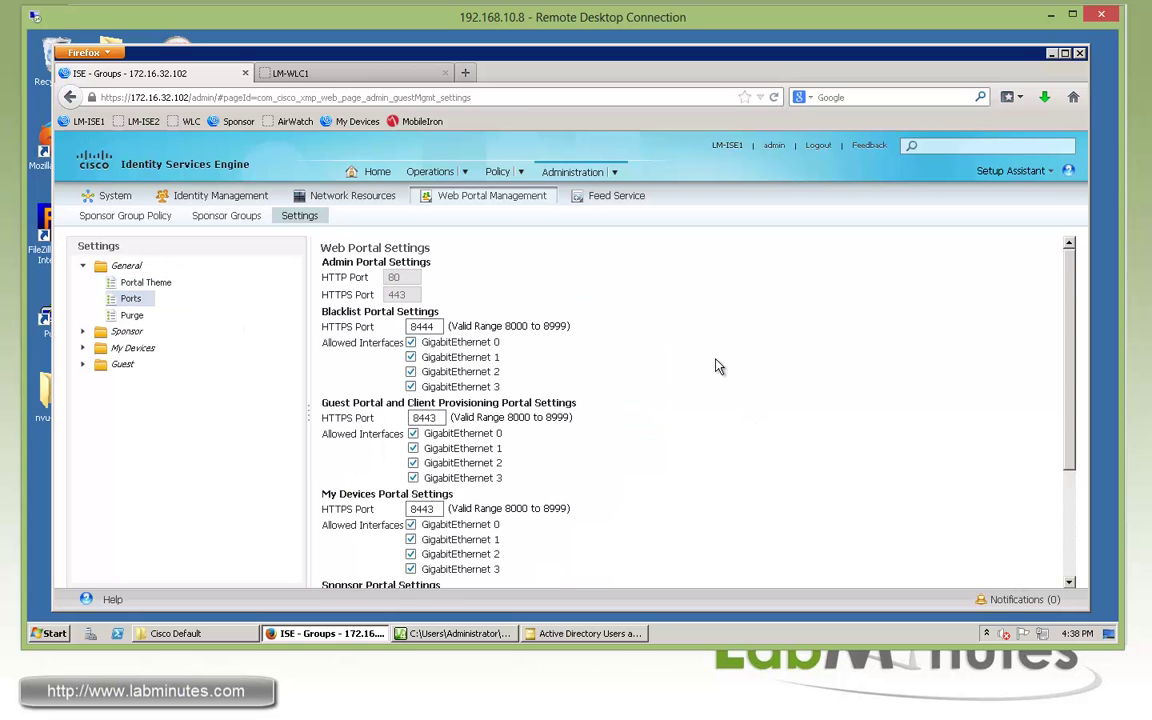
scroll(632, 459, down, 1)
scroll(632, 459, down, 2)
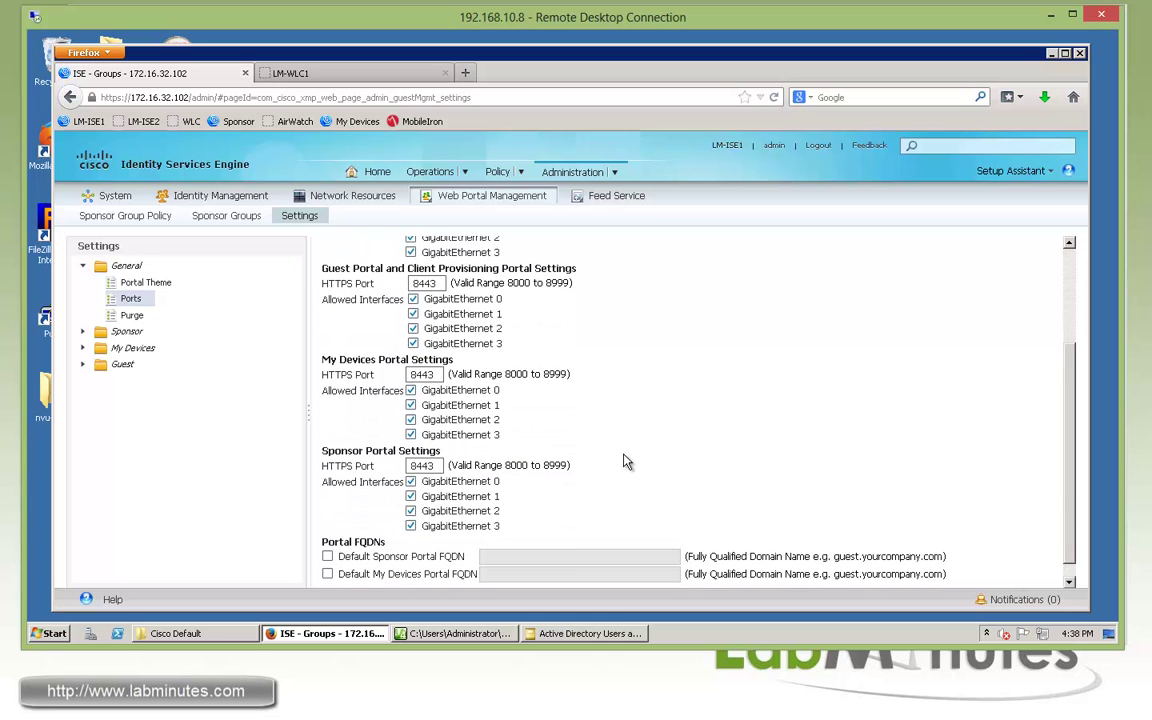
drag(321, 359, 385, 360)
drag(328, 451, 397, 452)
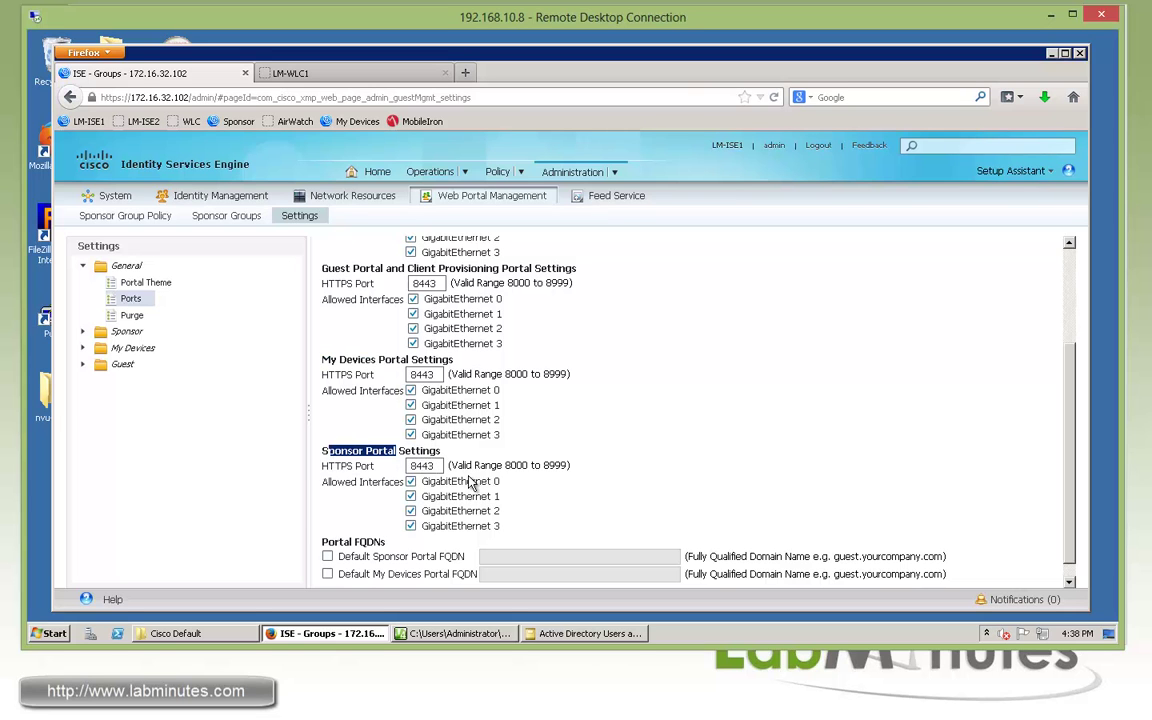
scroll(470, 484, up, 1)
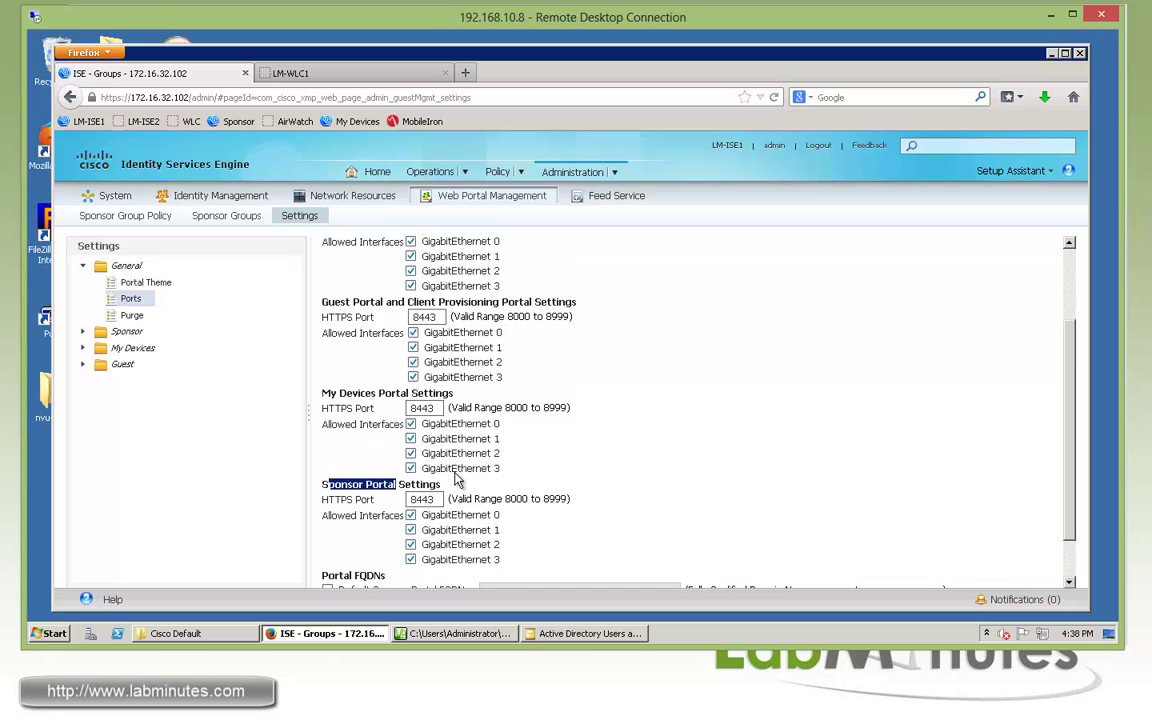
scroll(455, 481, up, 3)
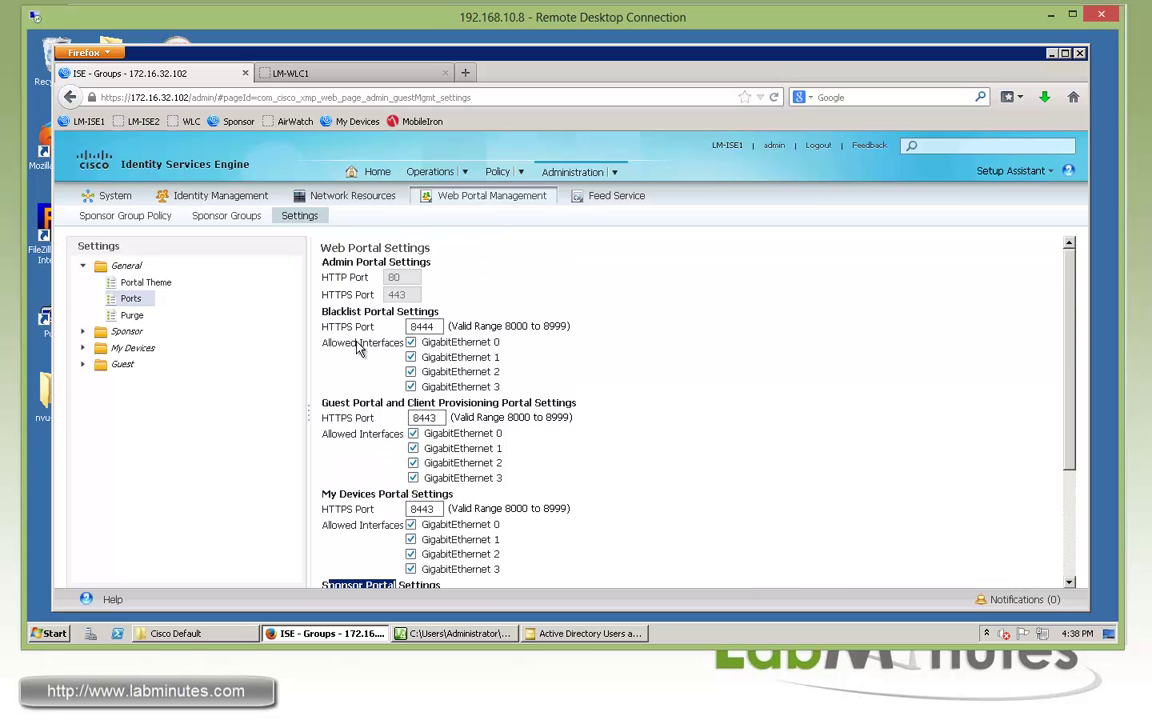
scroll(436, 326, down, 5)
click(208, 416)
click(83, 332)
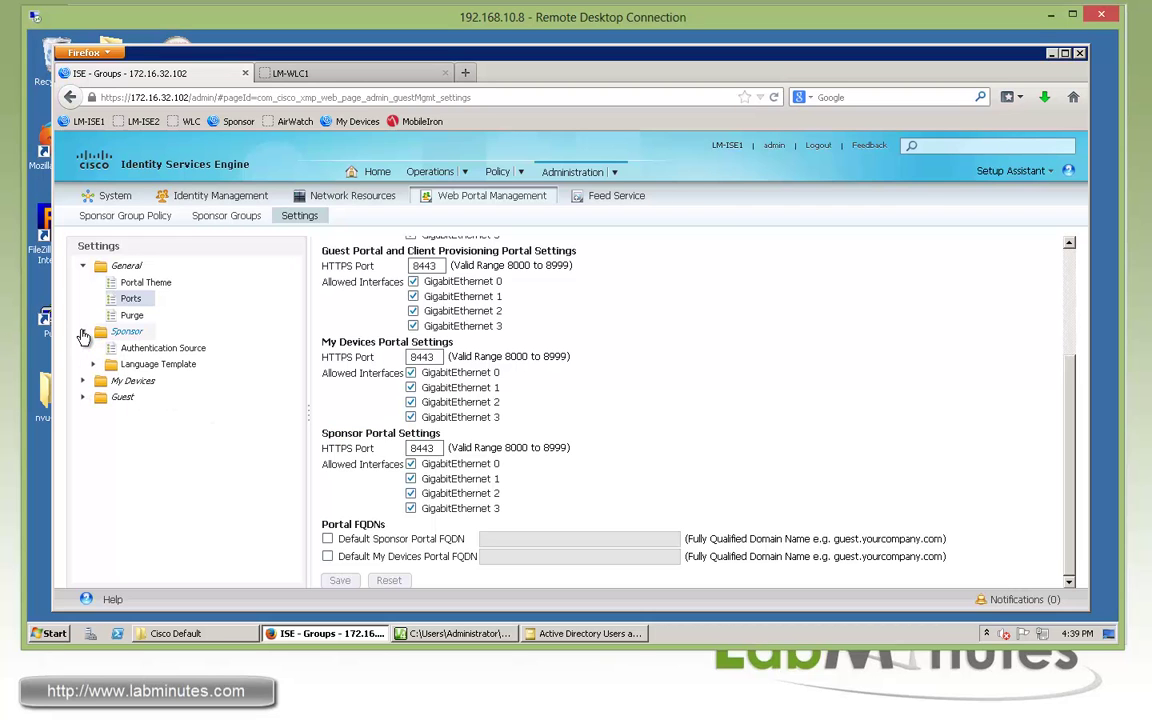
Set the sponsor authentication source to the CERT_AD_LOCAL_GUEST identity store sequence and save
click(163, 348)
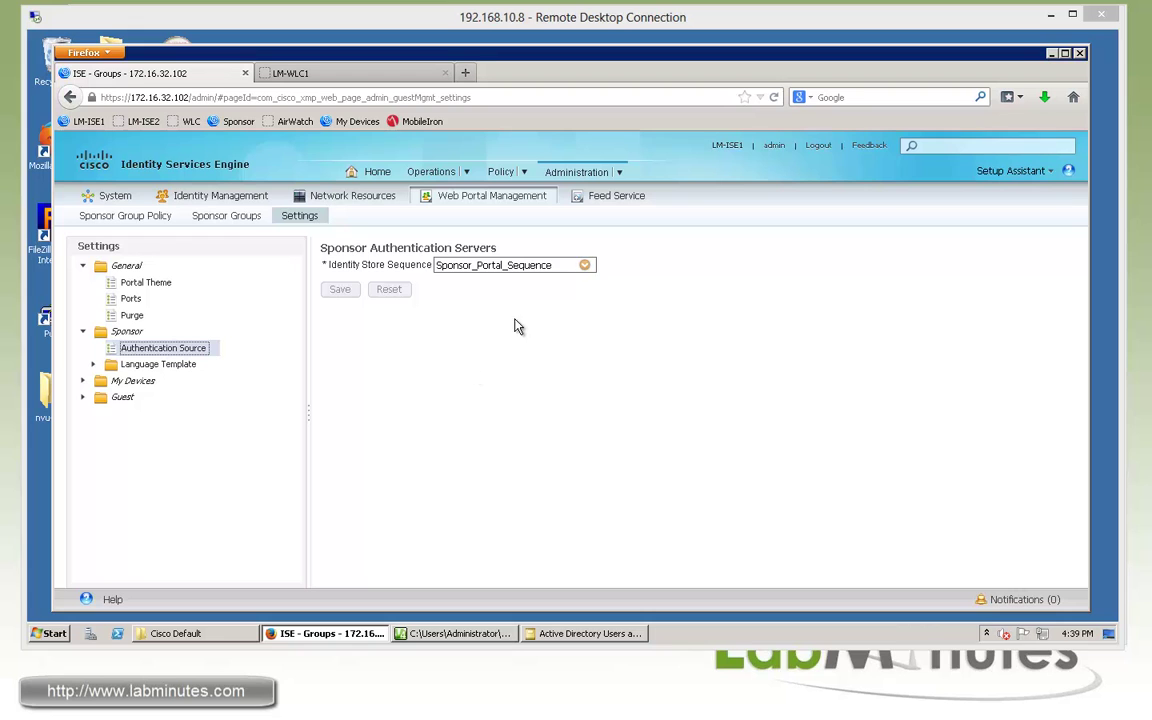
click(584, 266)
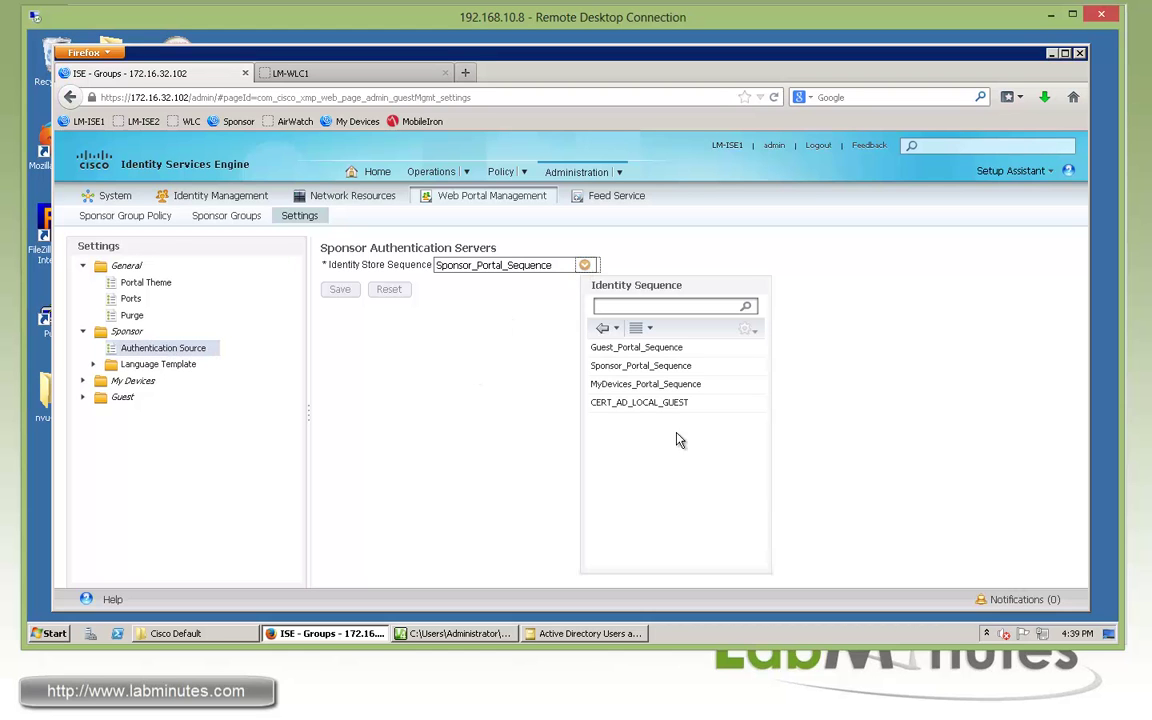
click(620, 404)
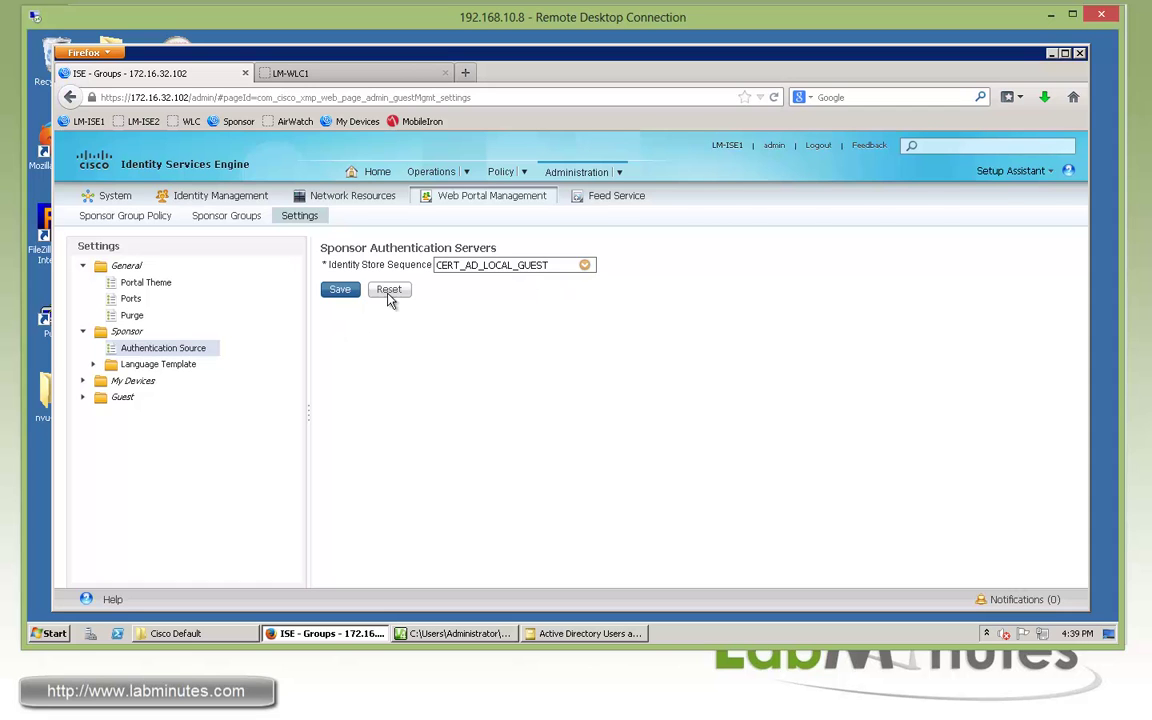
click(84, 398)
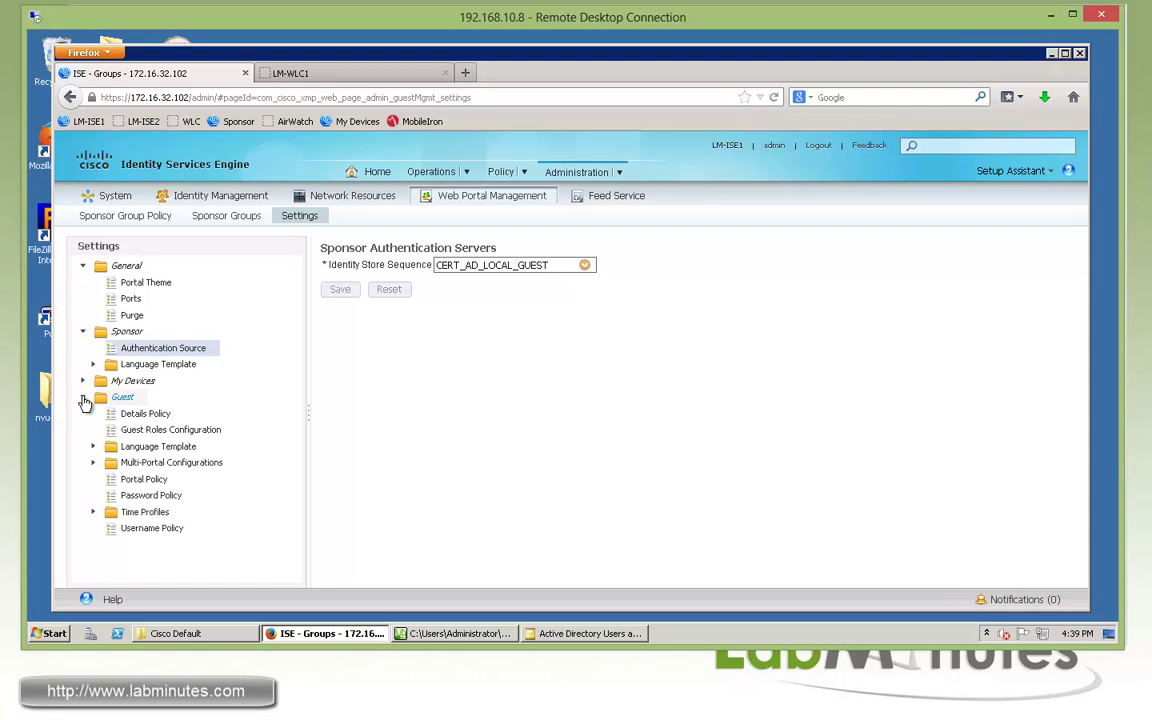
Make Email mandatory in the Guest Details Policy and save it
click(144, 416)
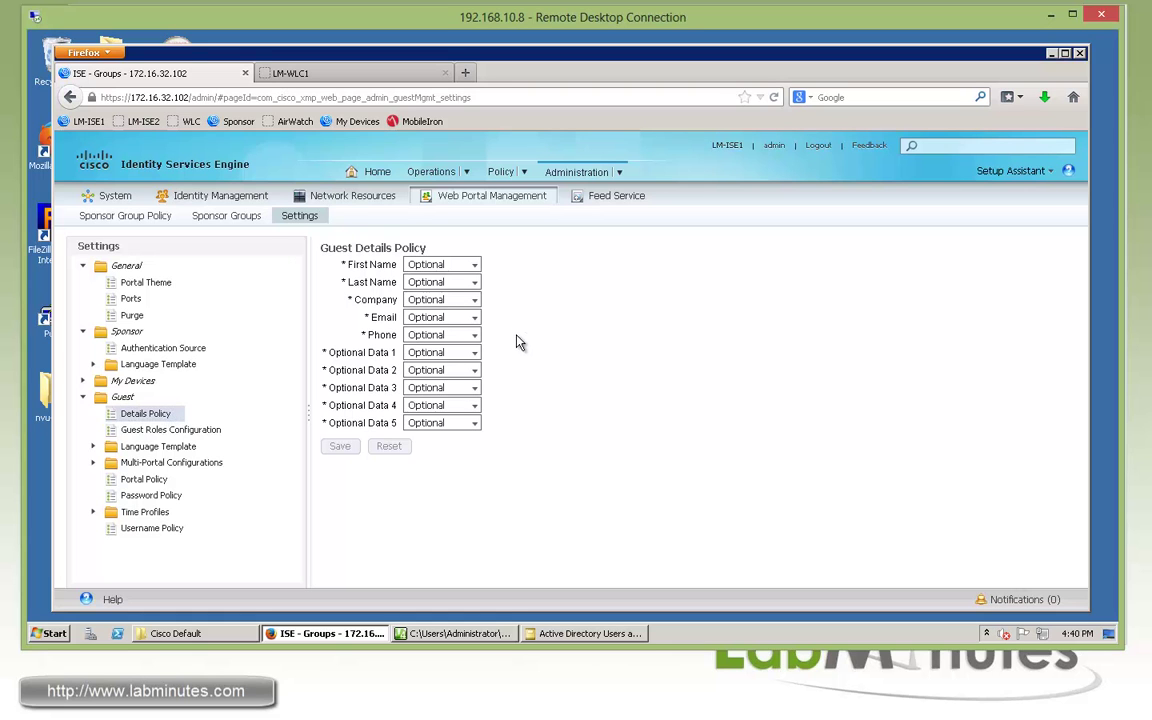
click(478, 318)
click(476, 318)
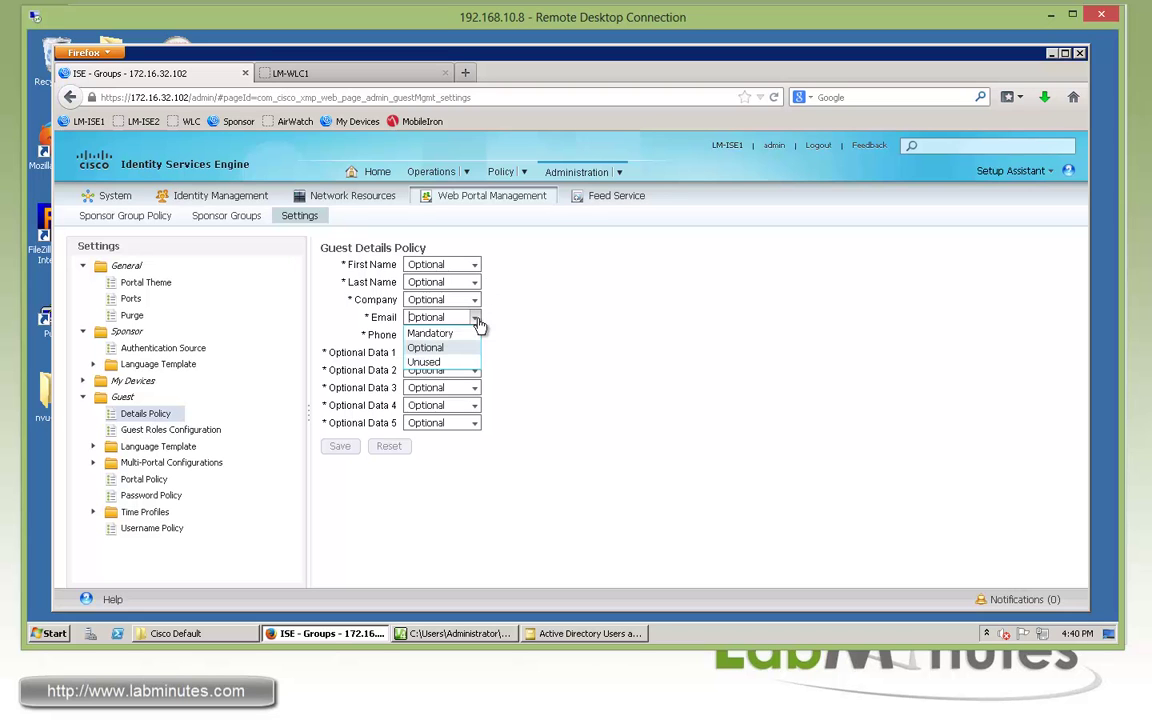
click(441, 335)
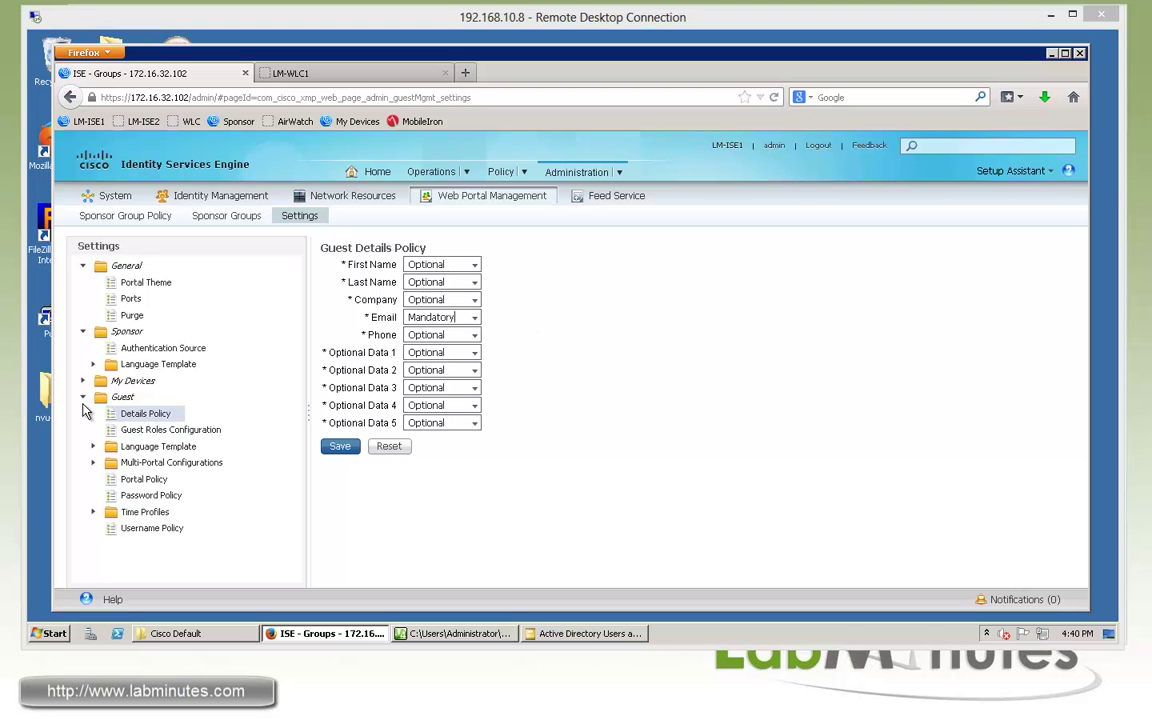
click(339, 446)
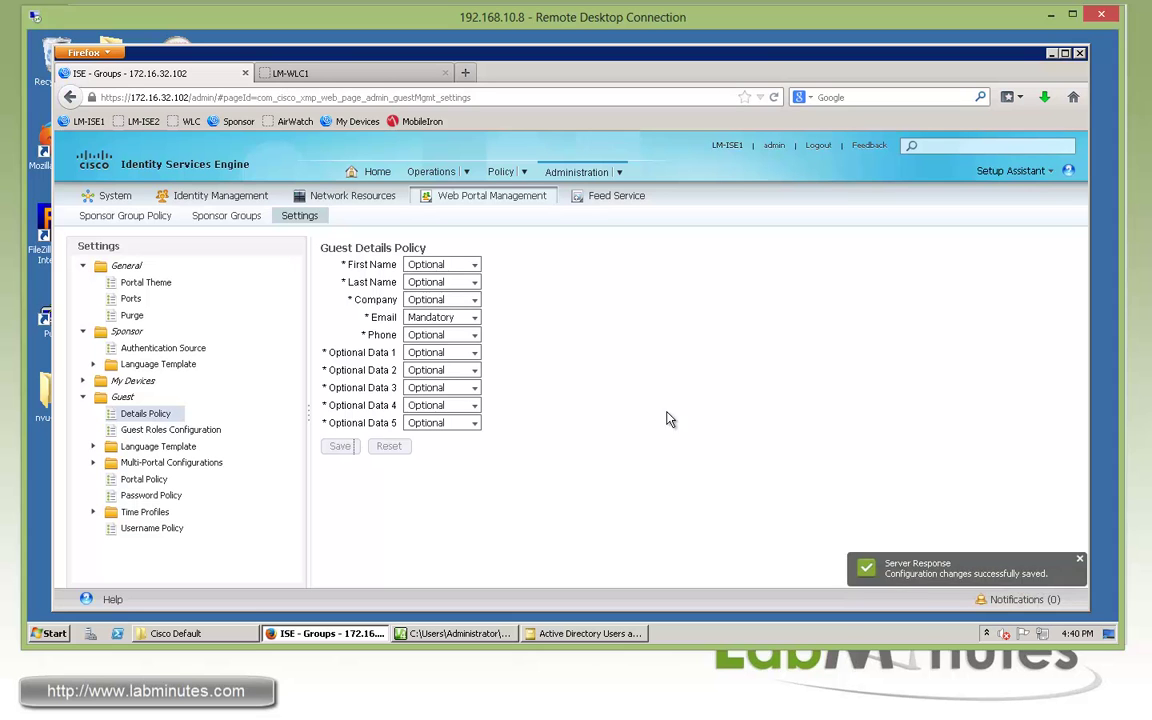
Open DefaultGuestPortal under Multi-Portal Configurations
click(93, 462)
click(198, 481)
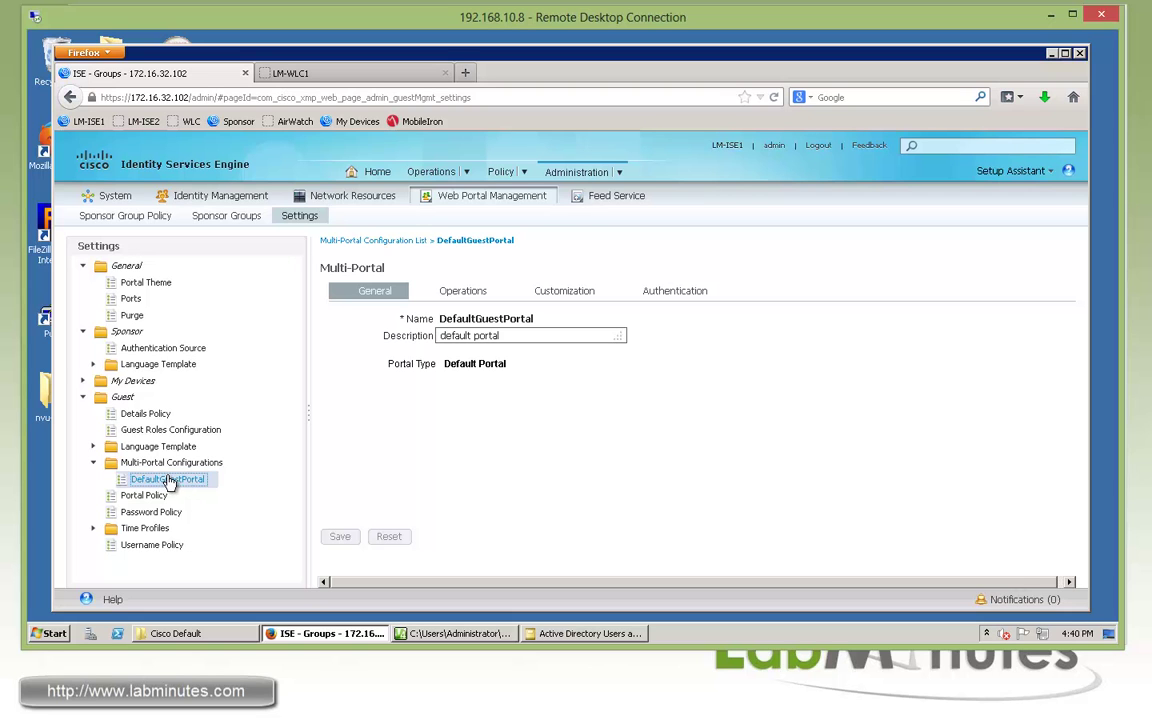
click(215, 464)
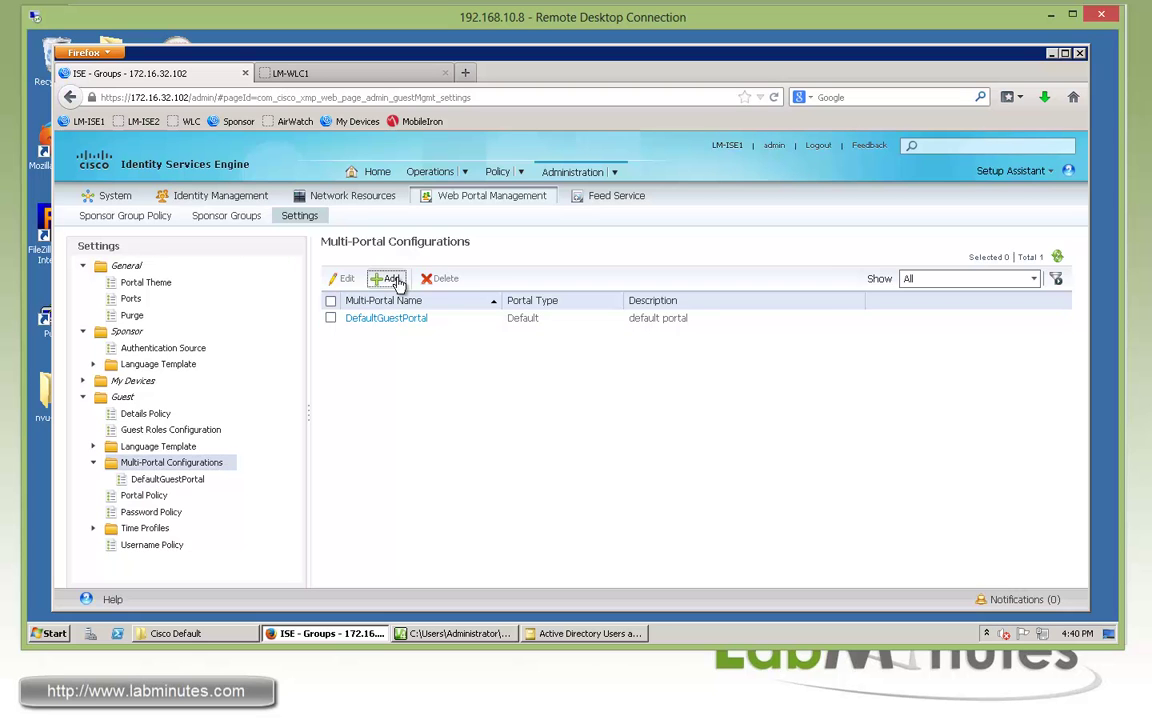
Add a new Default Portal-type multi-portal named LM_GUEST_DEFAULT
click(385, 278)
click(479, 317)
text(LM_GUEST_DEFAULT)
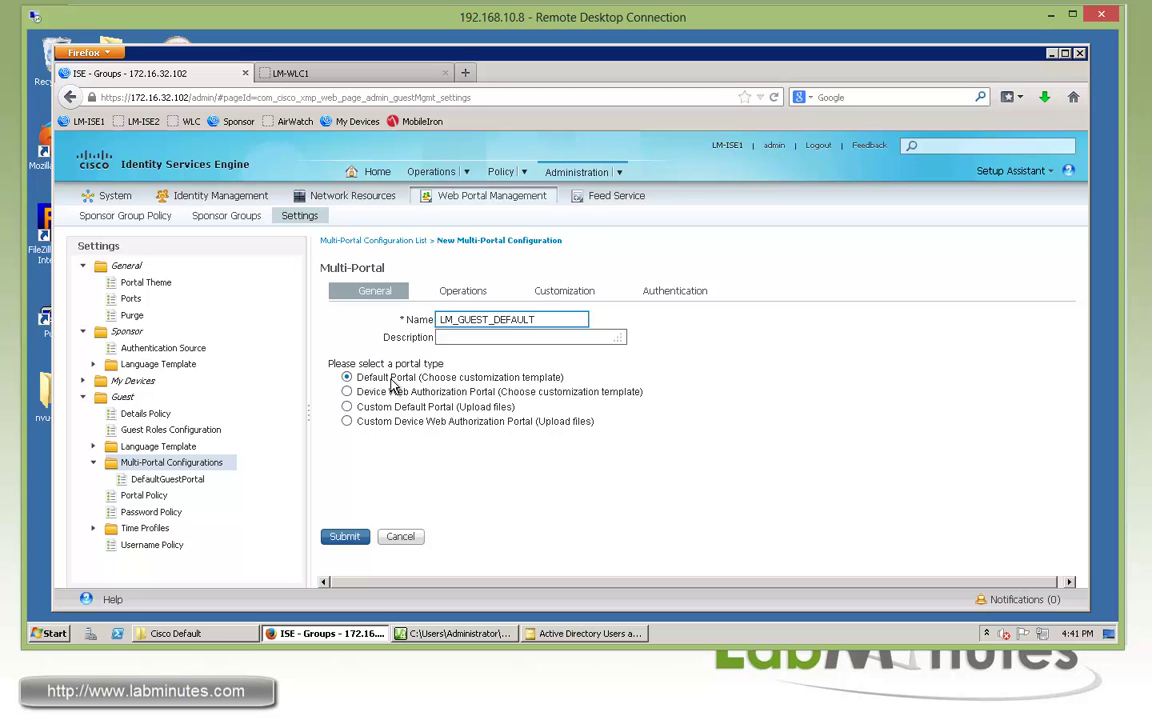
click(465, 290)
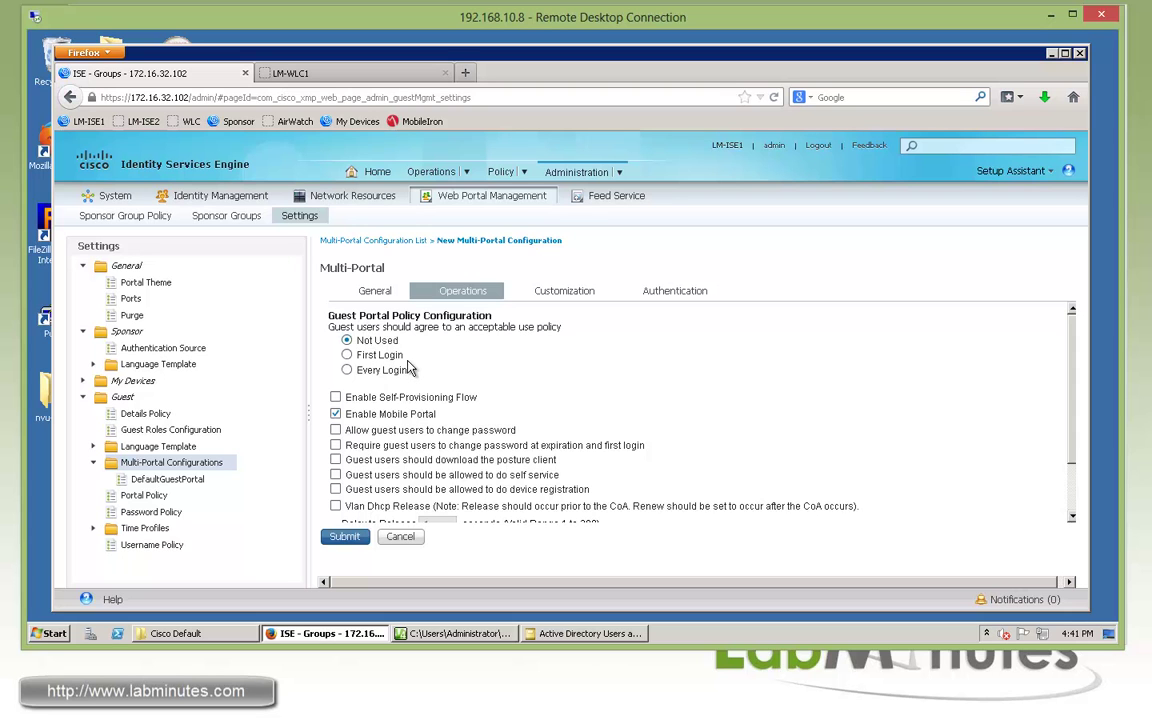
Require the acceptable-use agreement every login; enable self-provisioning, password changes, self service; disable Mobile Portal
click(347, 370)
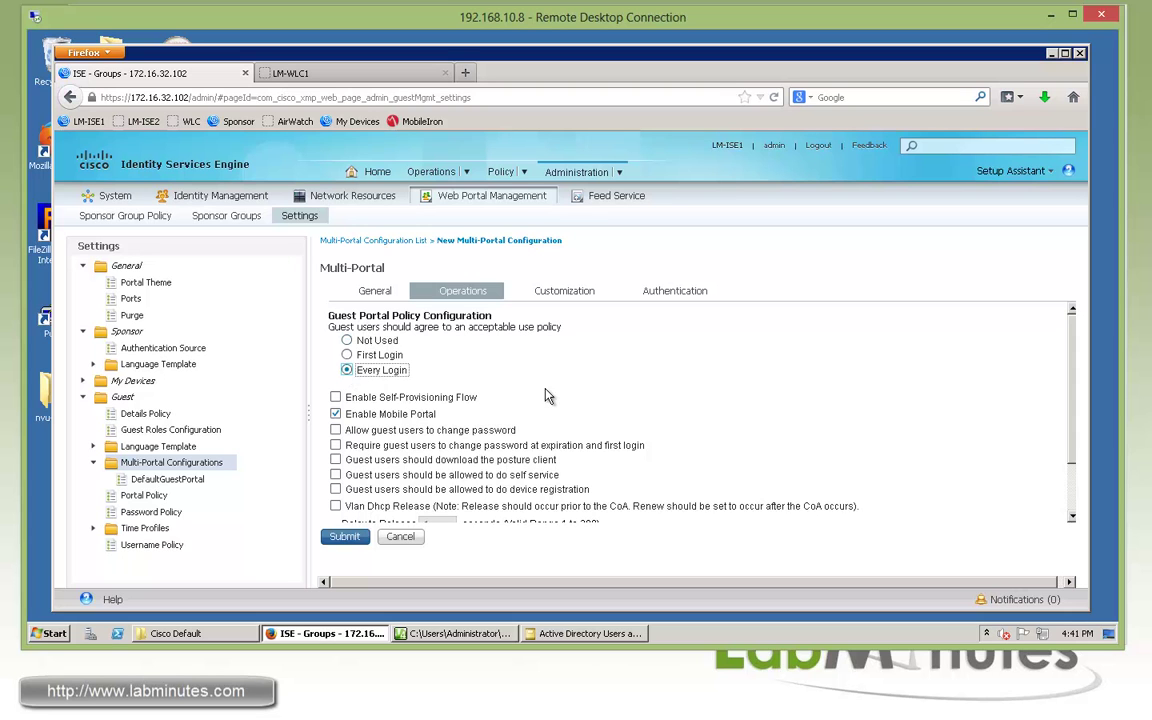
scroll(543, 385, down, 1)
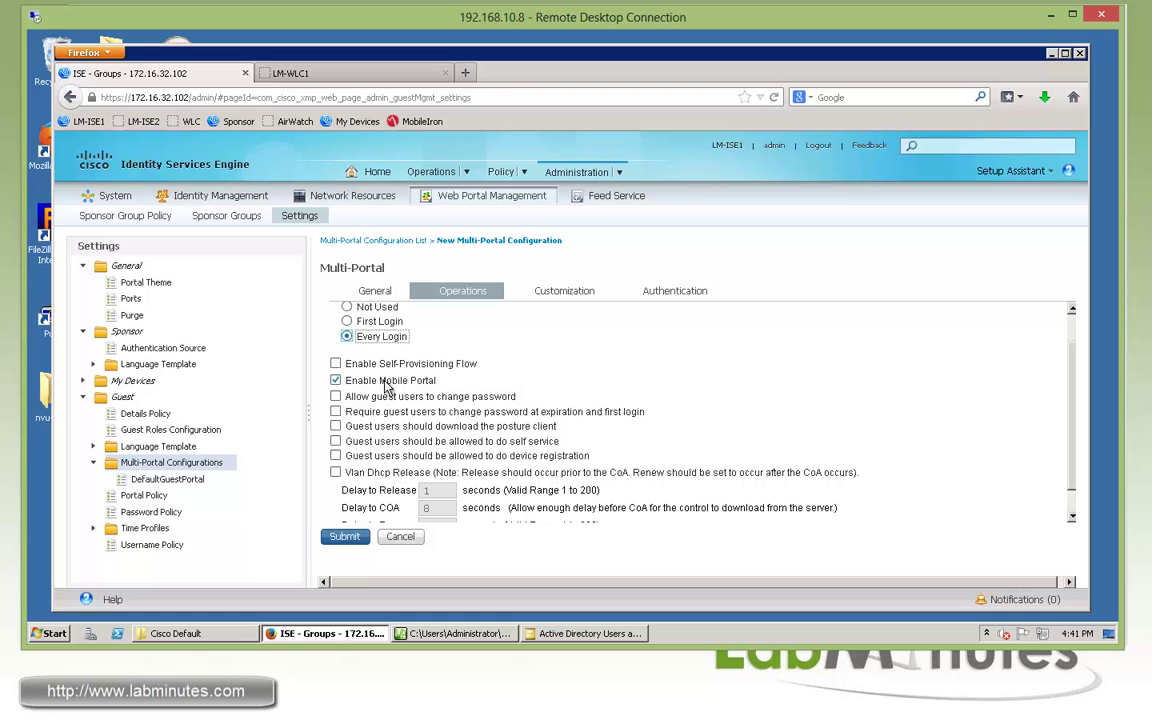
click(335, 364)
click(336, 381)
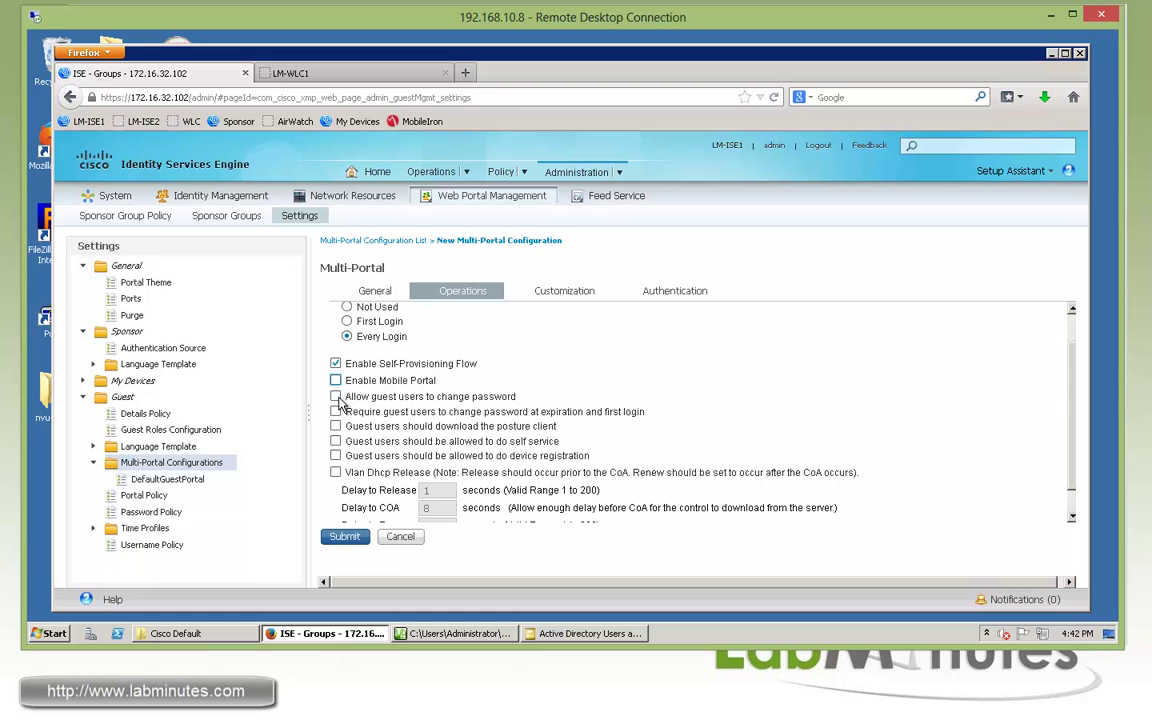
click(337, 397)
click(337, 412)
click(335, 441)
Review the customization and authentication settings, then submit the LM_GUEST_DEFAULT portal
click(588, 294)
click(678, 292)
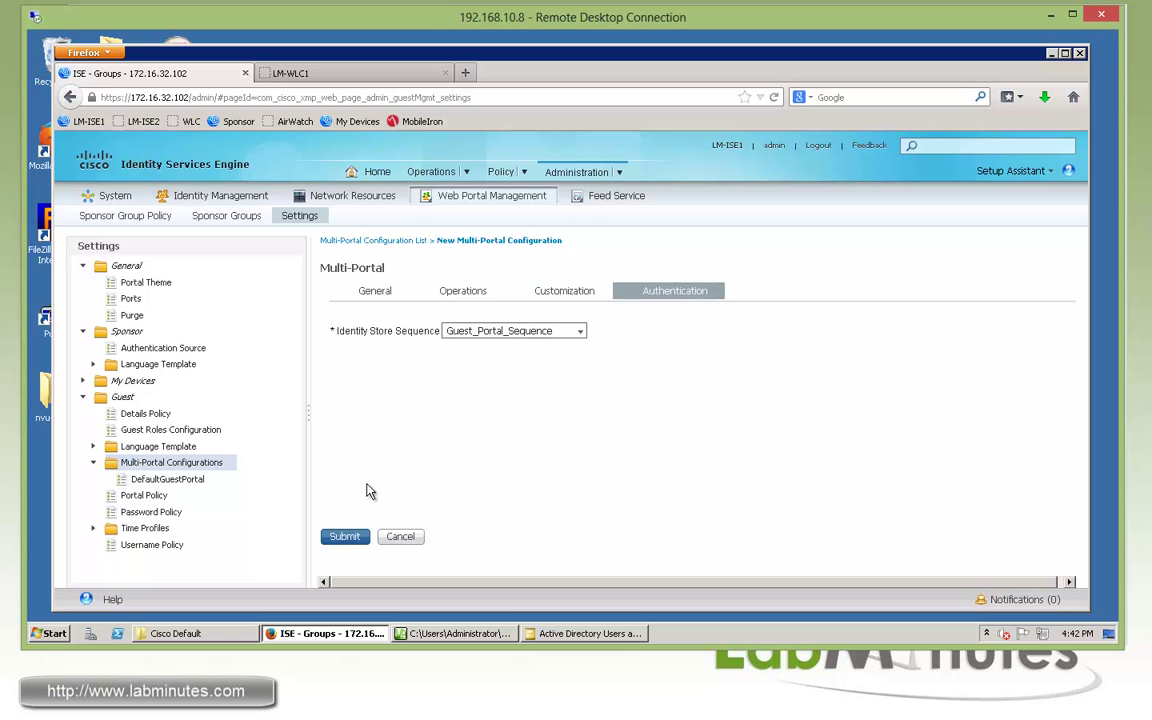
click(344, 536)
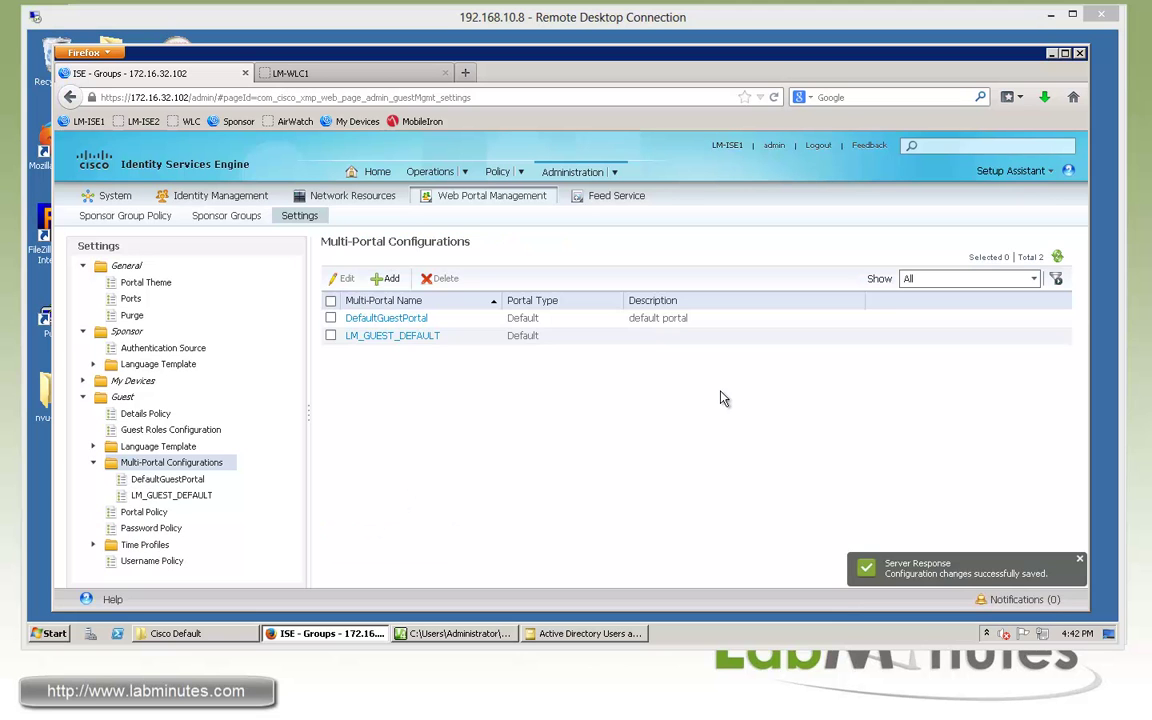
Set the guest password policy to minimum 1 letter, 0 digits and 0 special characters, and save
click(150, 527)
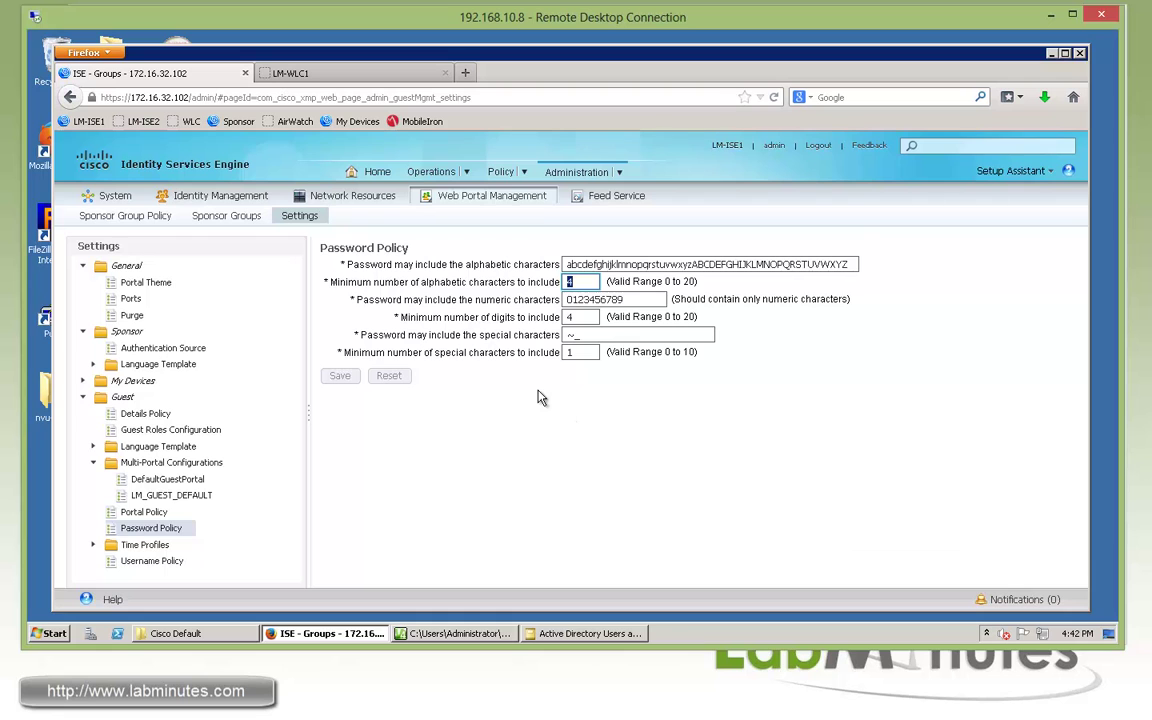
text(1)
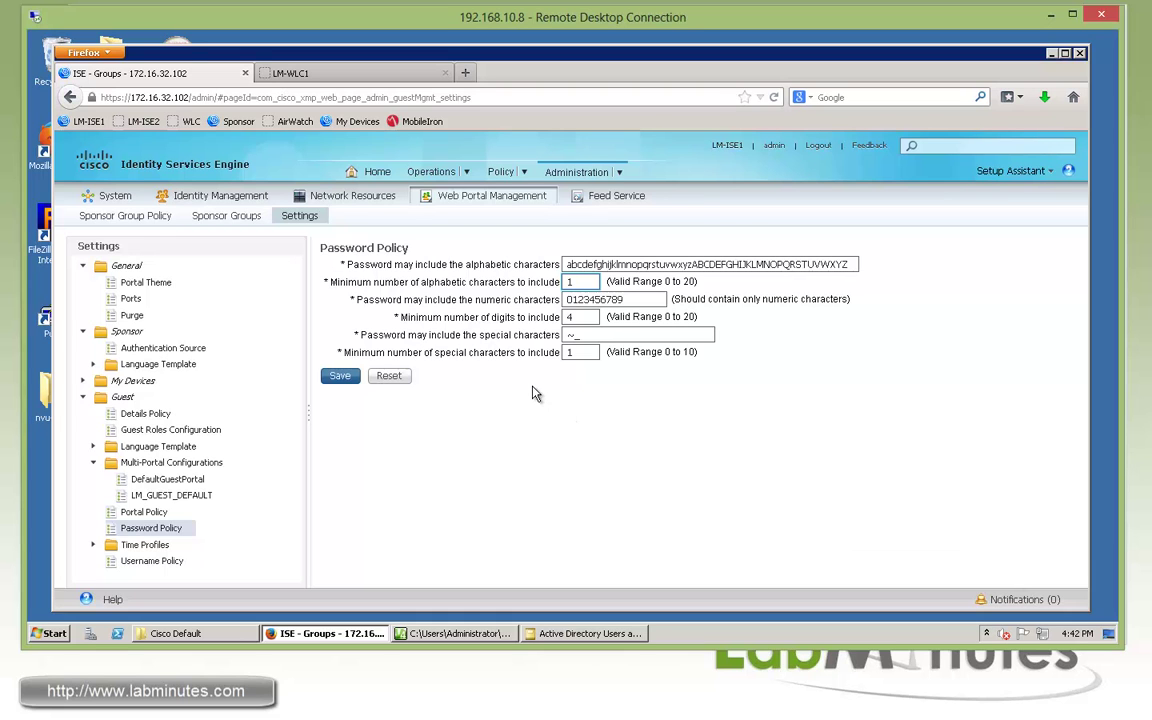
key(Tab)
key(Tab)
drag(587, 353, 558, 354)
click(339, 376)
click(339, 376)
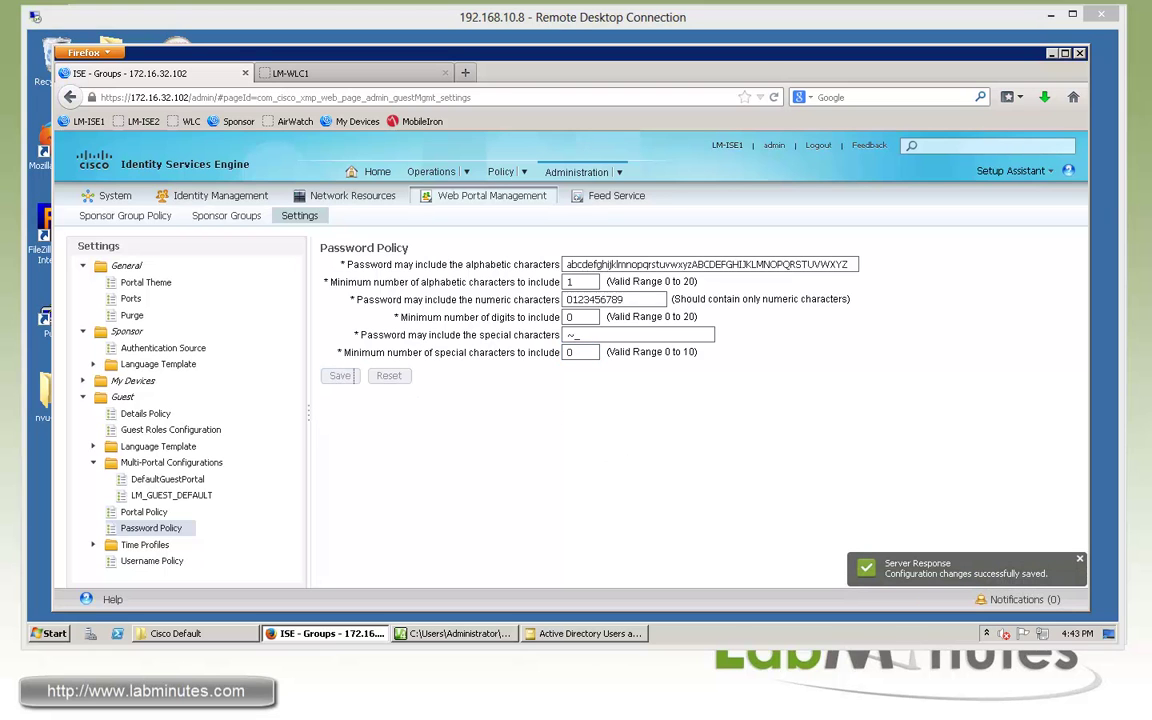
Add time profile LM_1DAY with account type FromFirstLogin and a duration of 1 Days
click(148, 548)
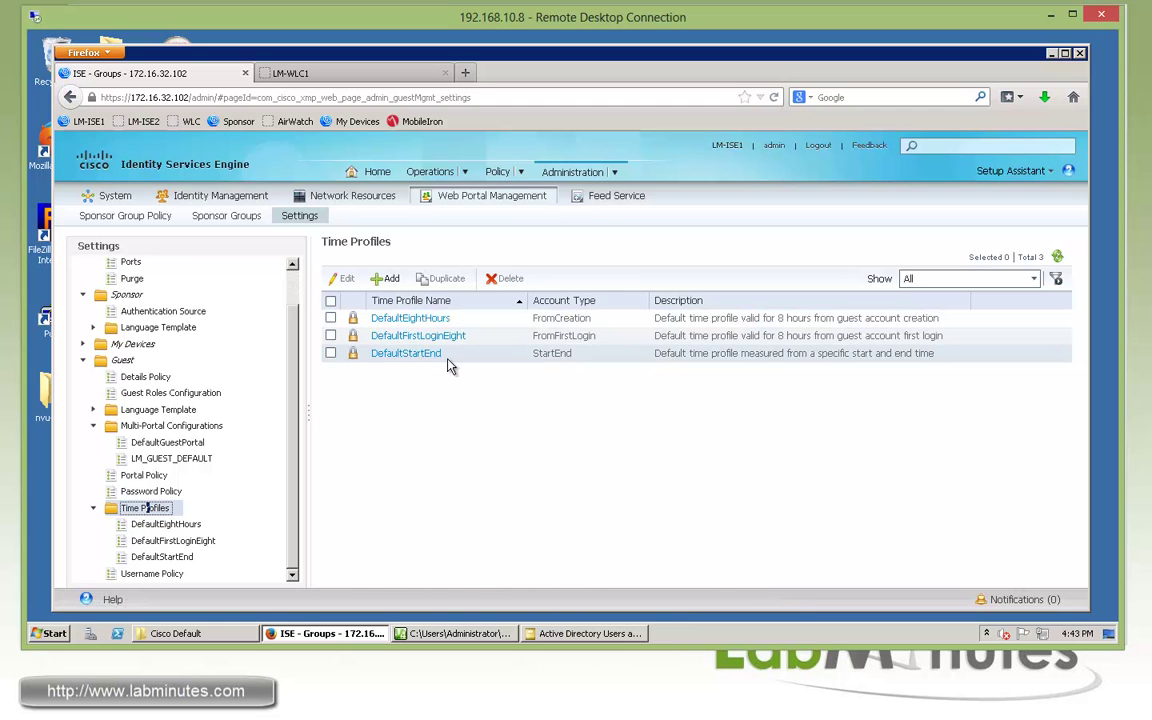
click(388, 279)
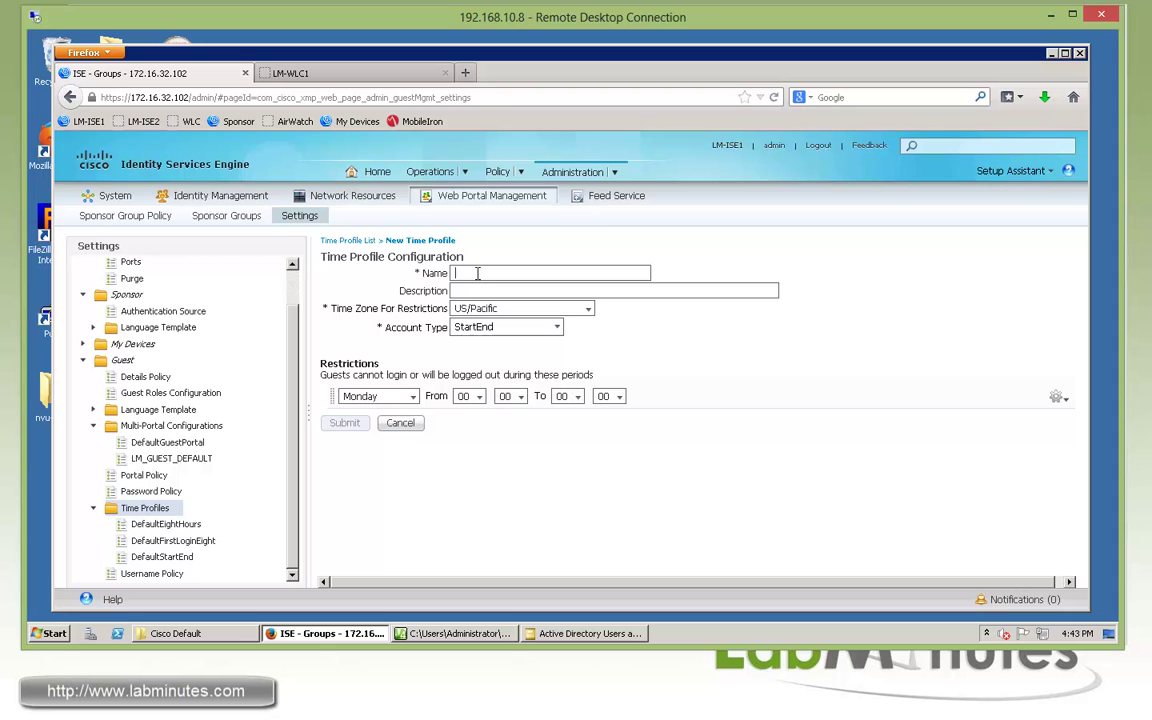
click(477, 271)
text(LM_1)
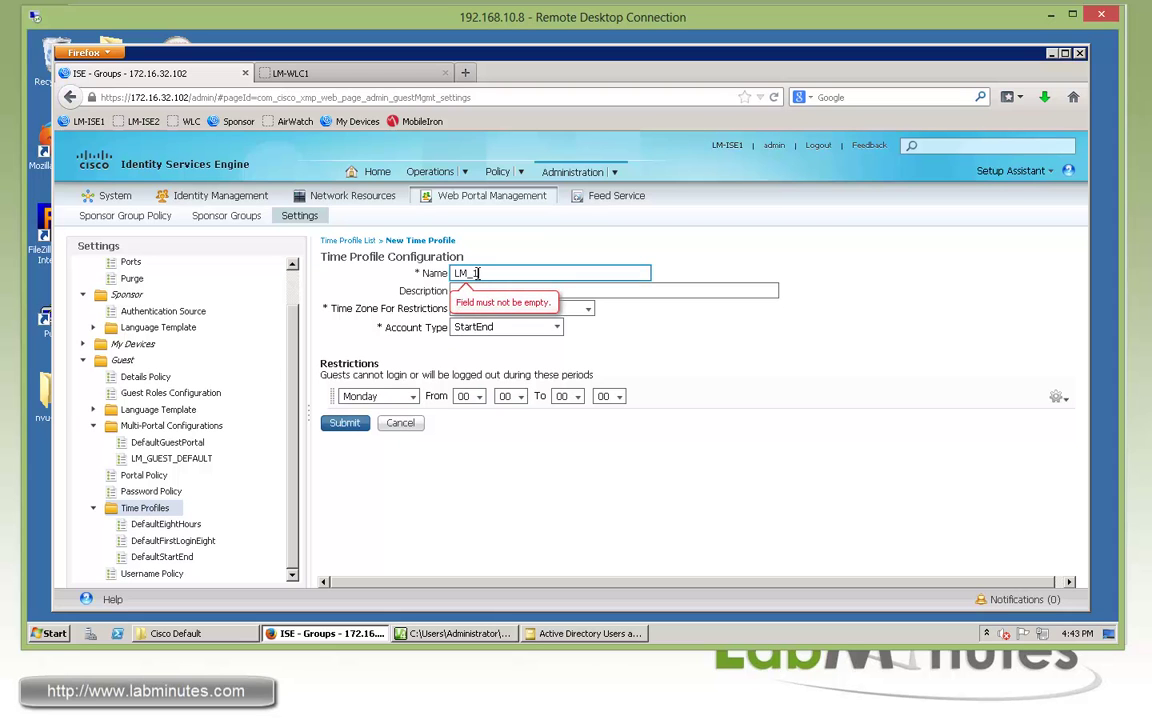
text(DAY)
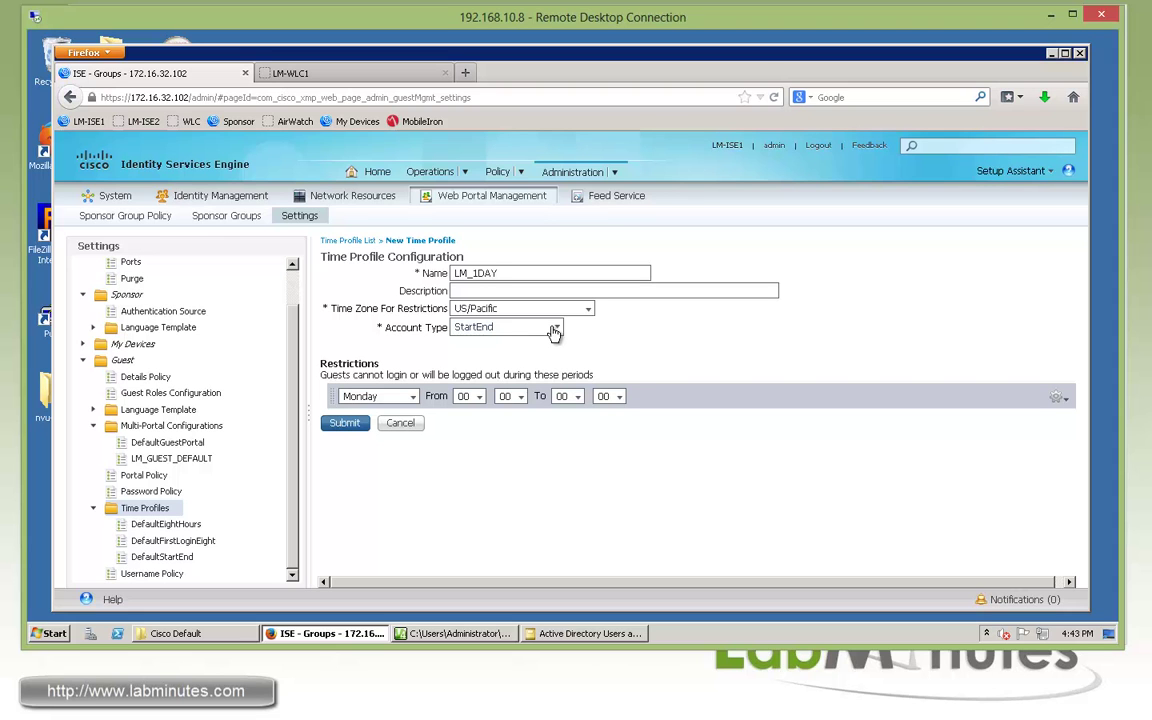
click(554, 331)
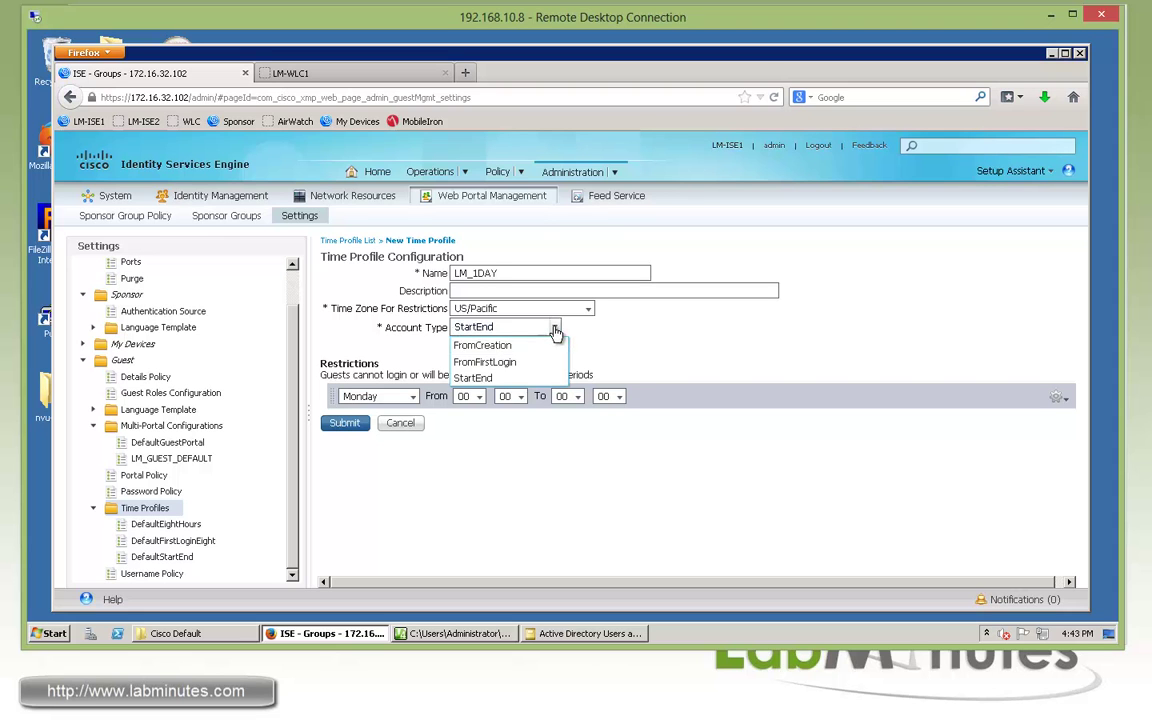
click(501, 364)
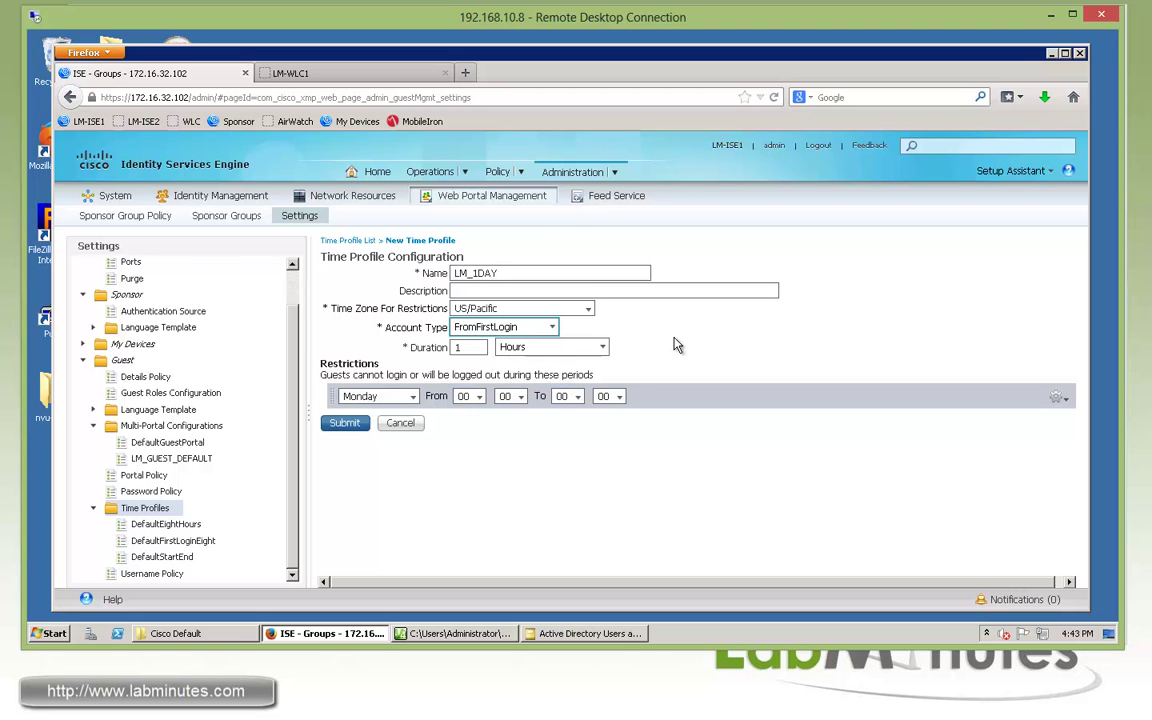
click(599, 347)
click(545, 378)
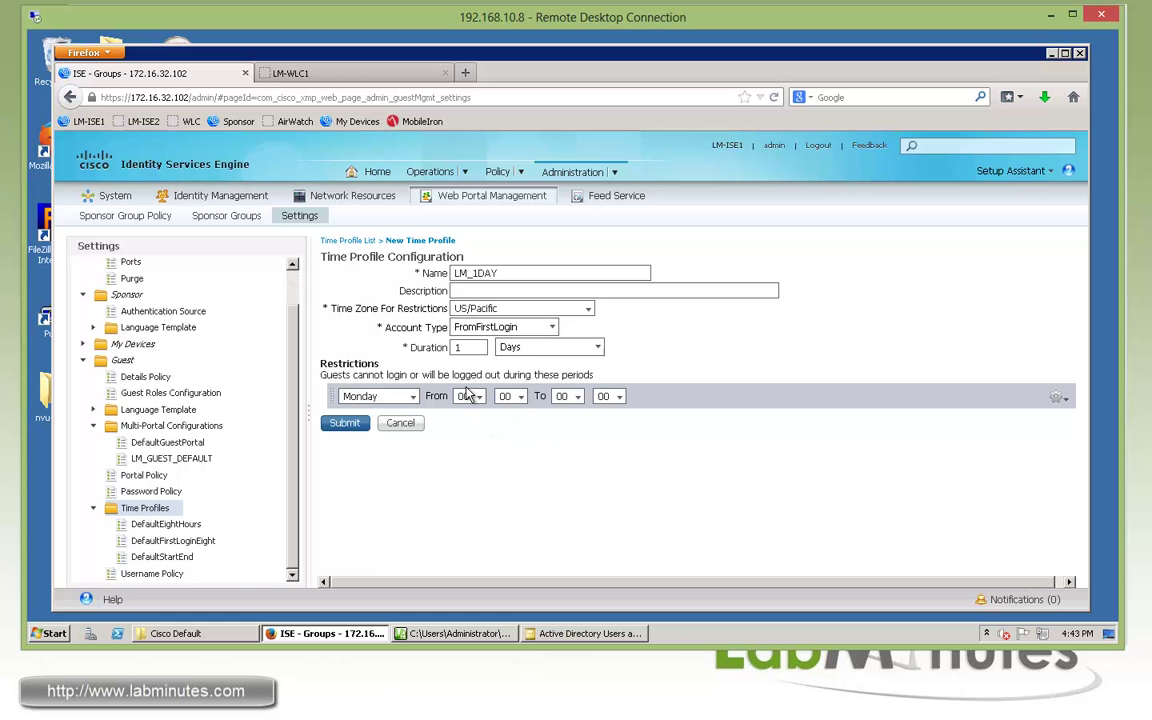
click(344, 423)
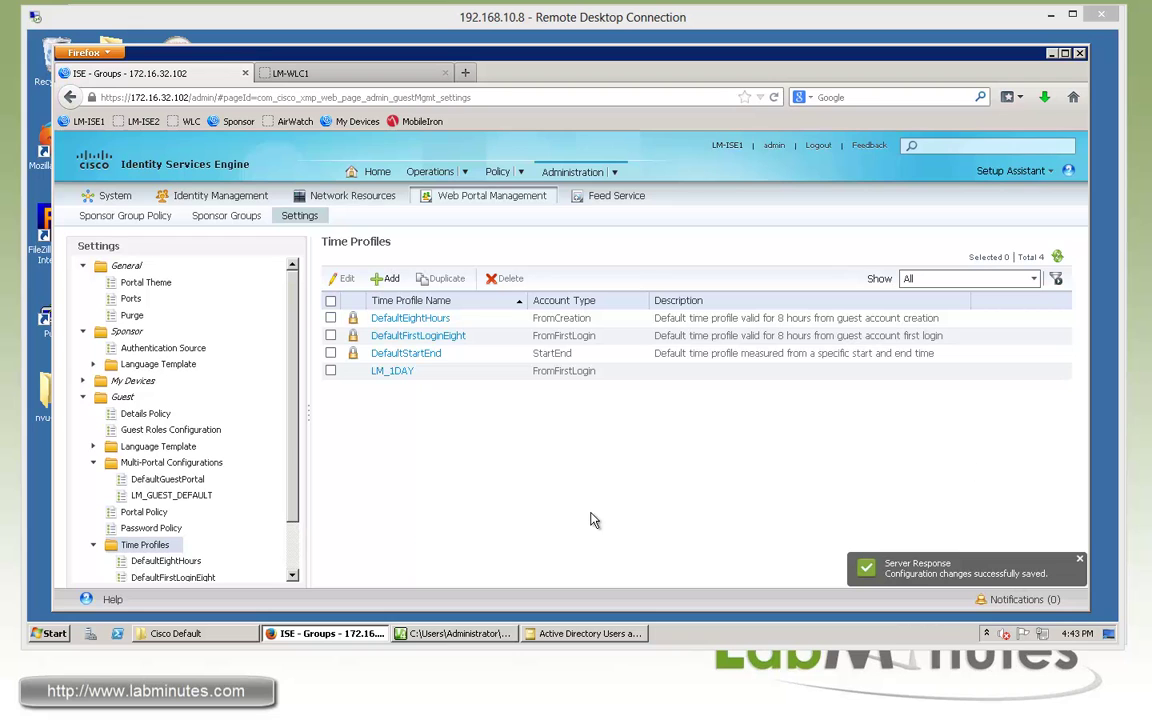
scroll(259, 463, down, 1)
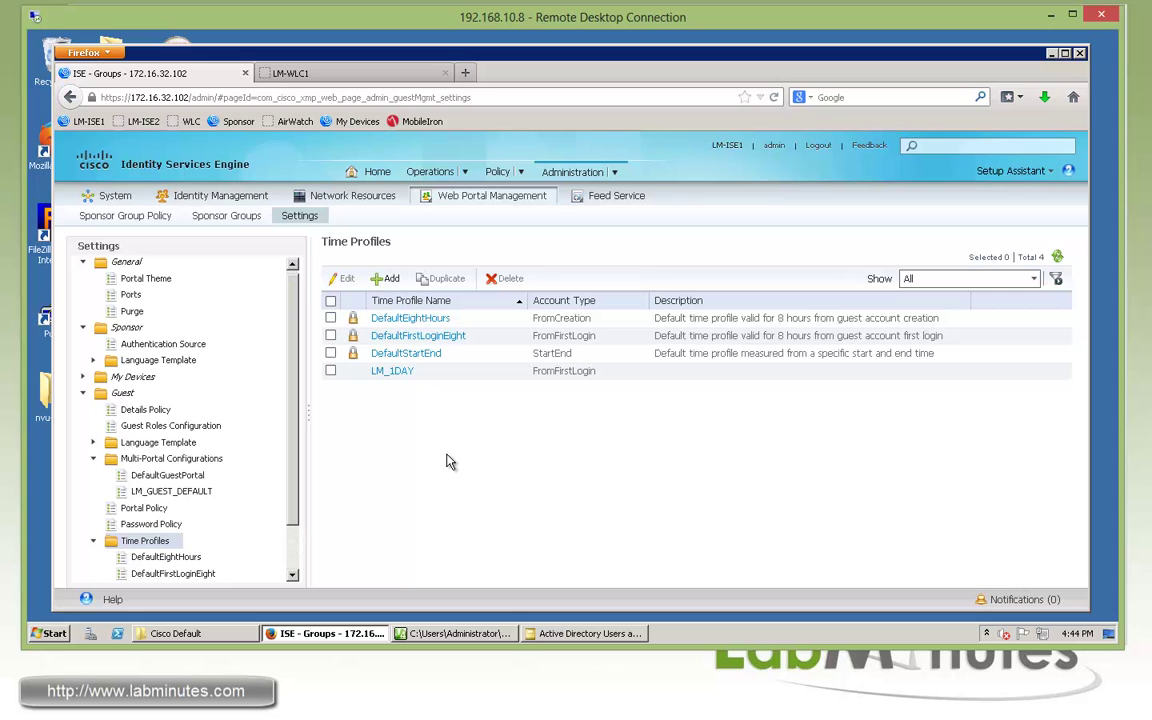
Start the new LM_SPONSOR_ALL sponsor group and add ActivatedGuest alongside the Guest role
click(227, 215)
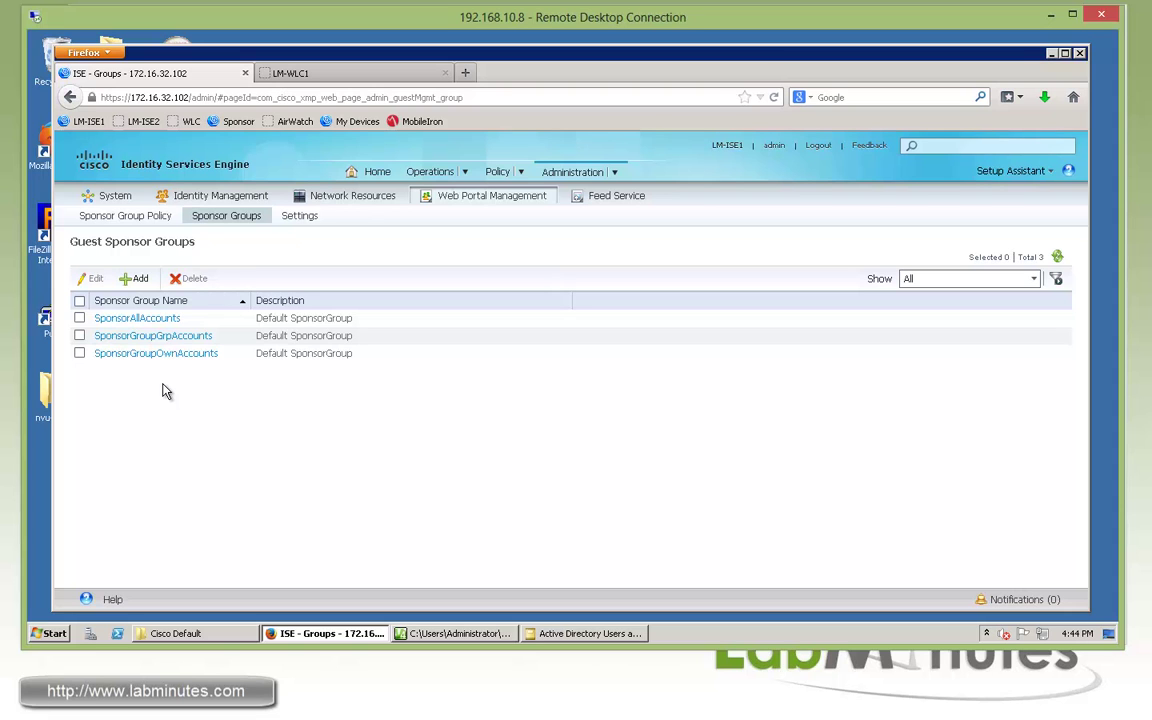
click(134, 280)
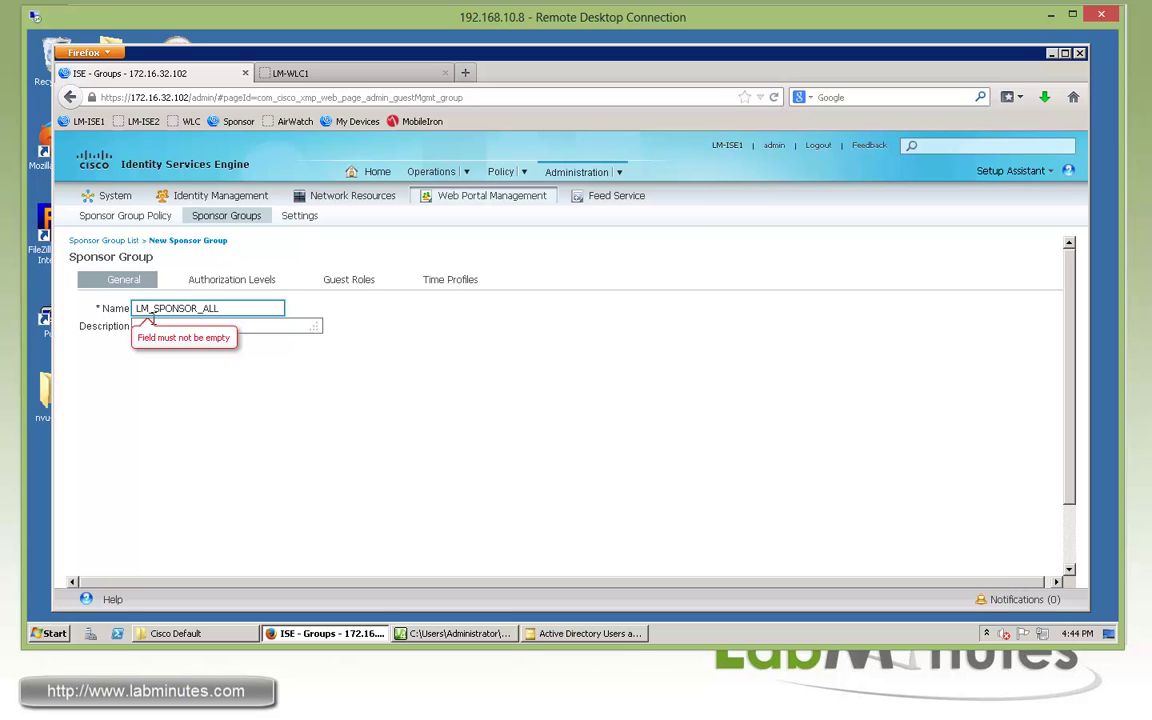
click(236, 284)
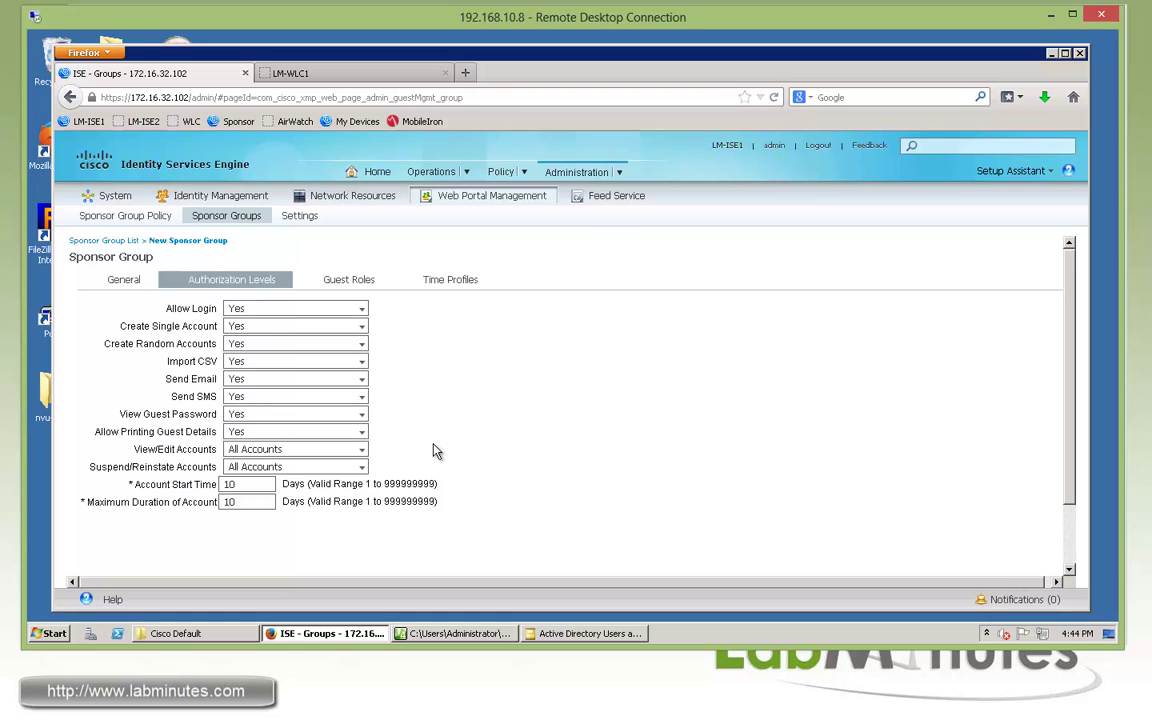
click(347, 281)
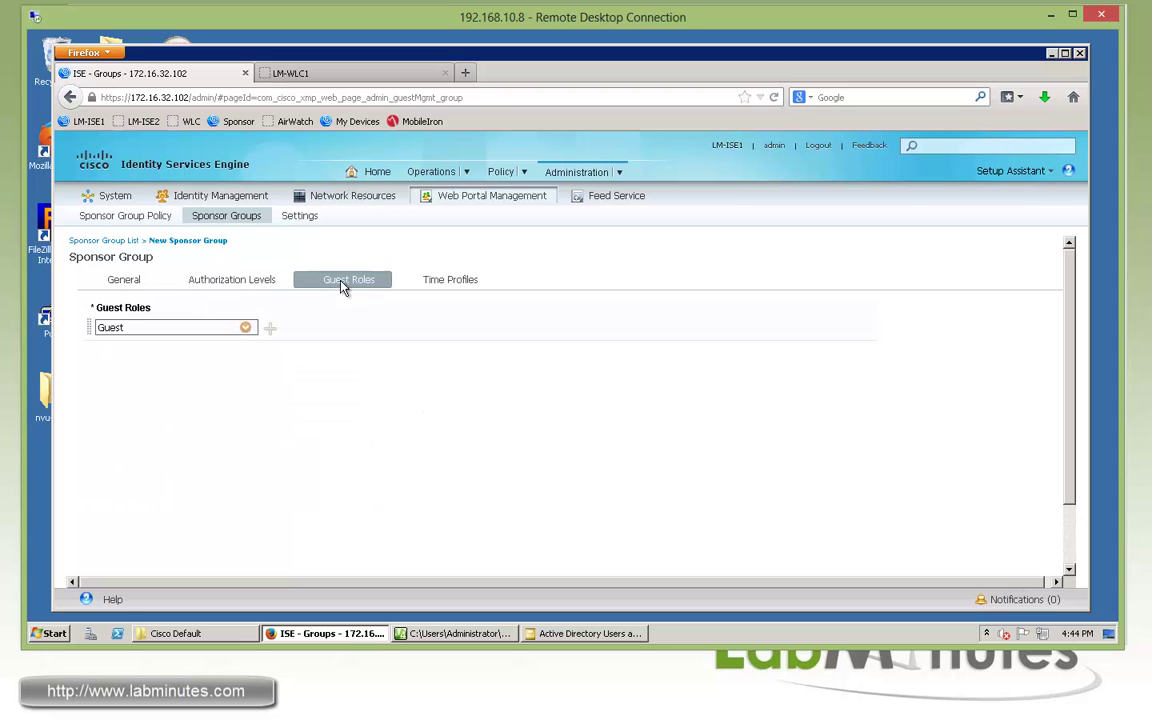
click(270, 330)
click(245, 354)
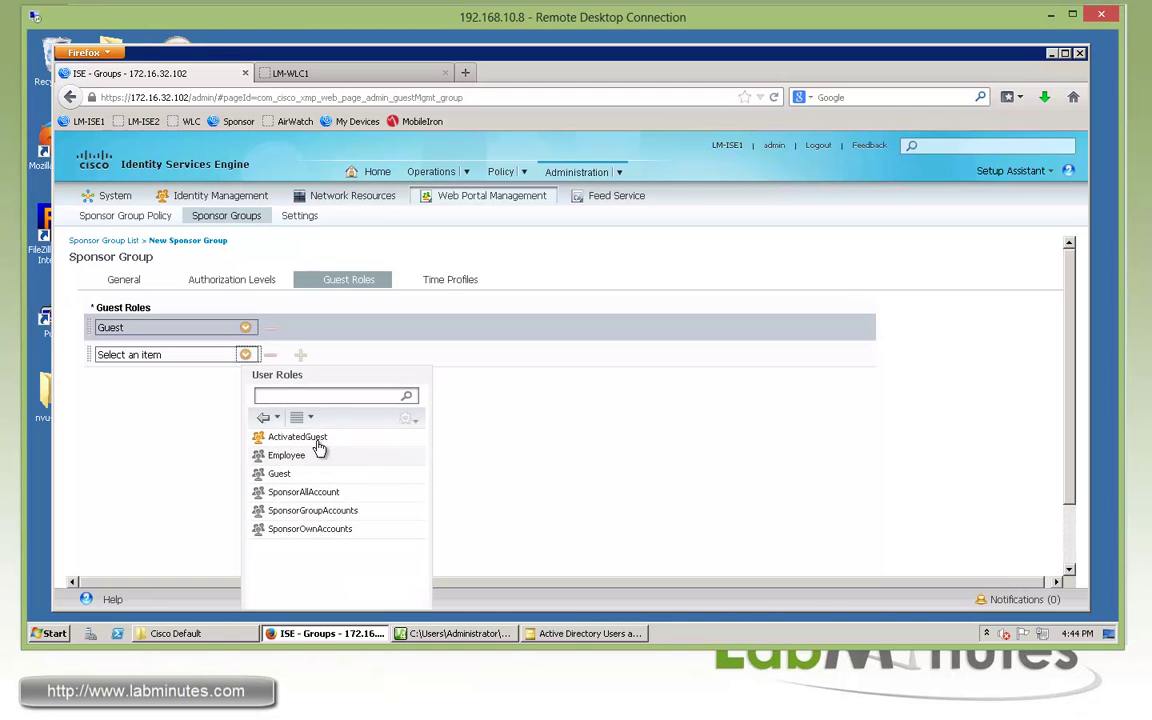
click(314, 440)
Move all available time profiles, including LM_1DAY, to the selected list and submit the group
click(458, 283)
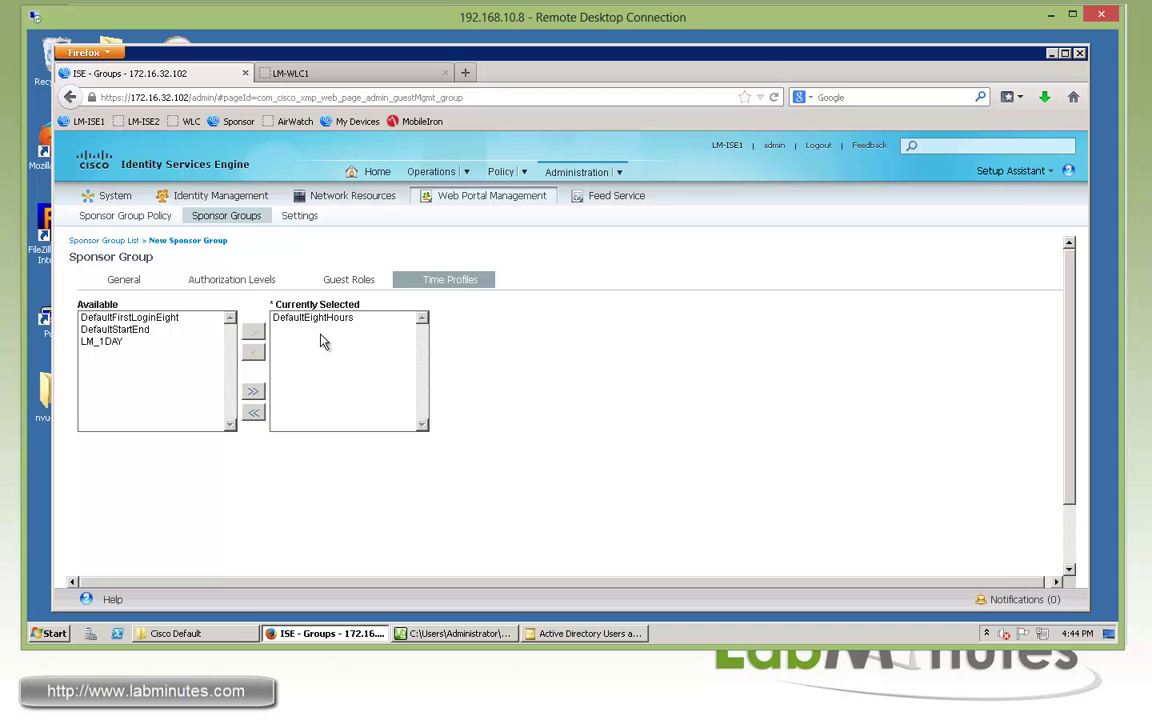
click(101, 341)
shift+click(137, 321)
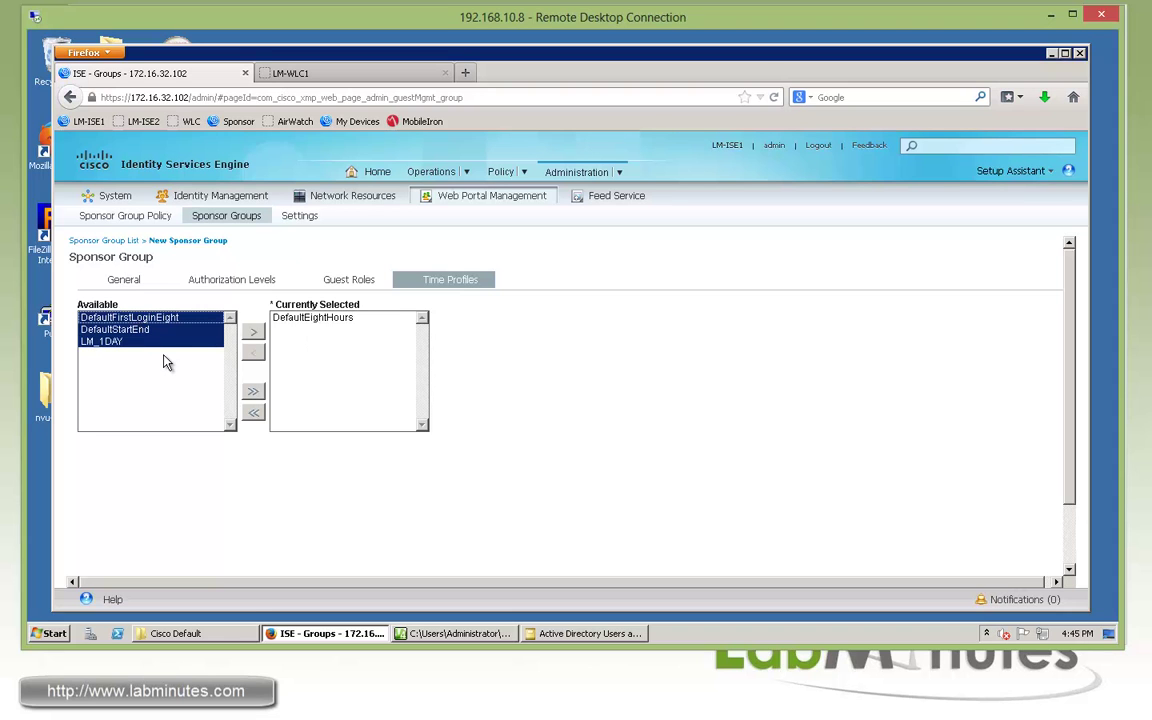
click(253, 331)
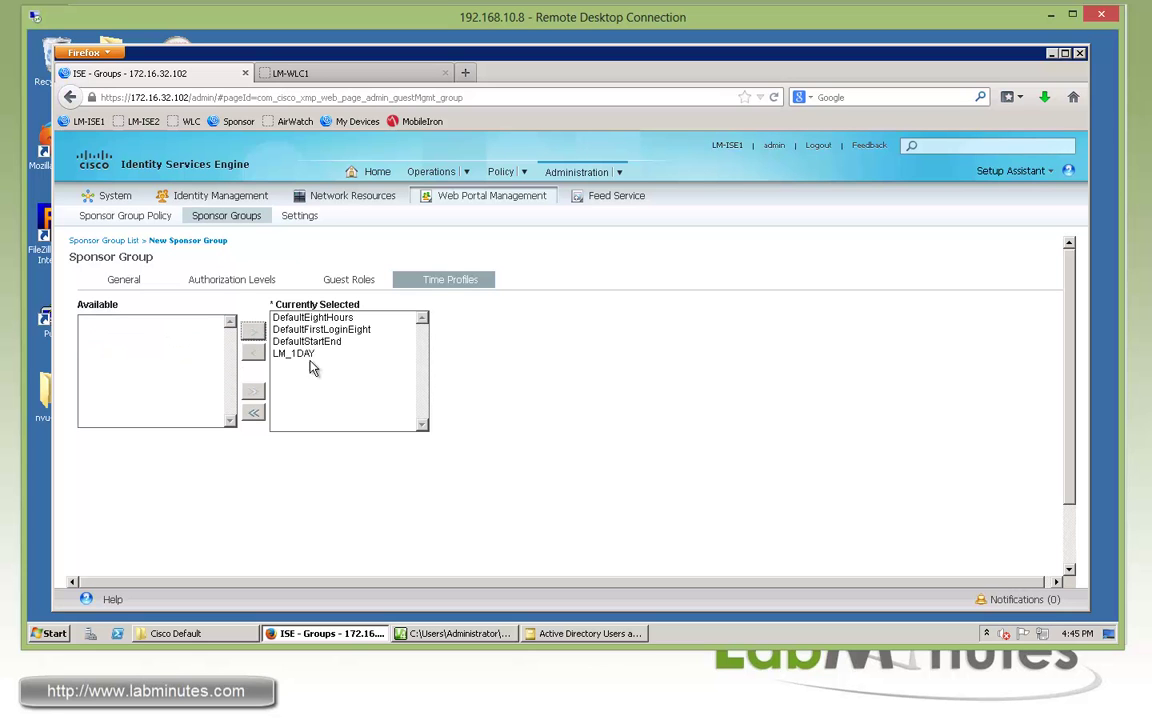
scroll(320, 370, down, 2)
click(93, 567)
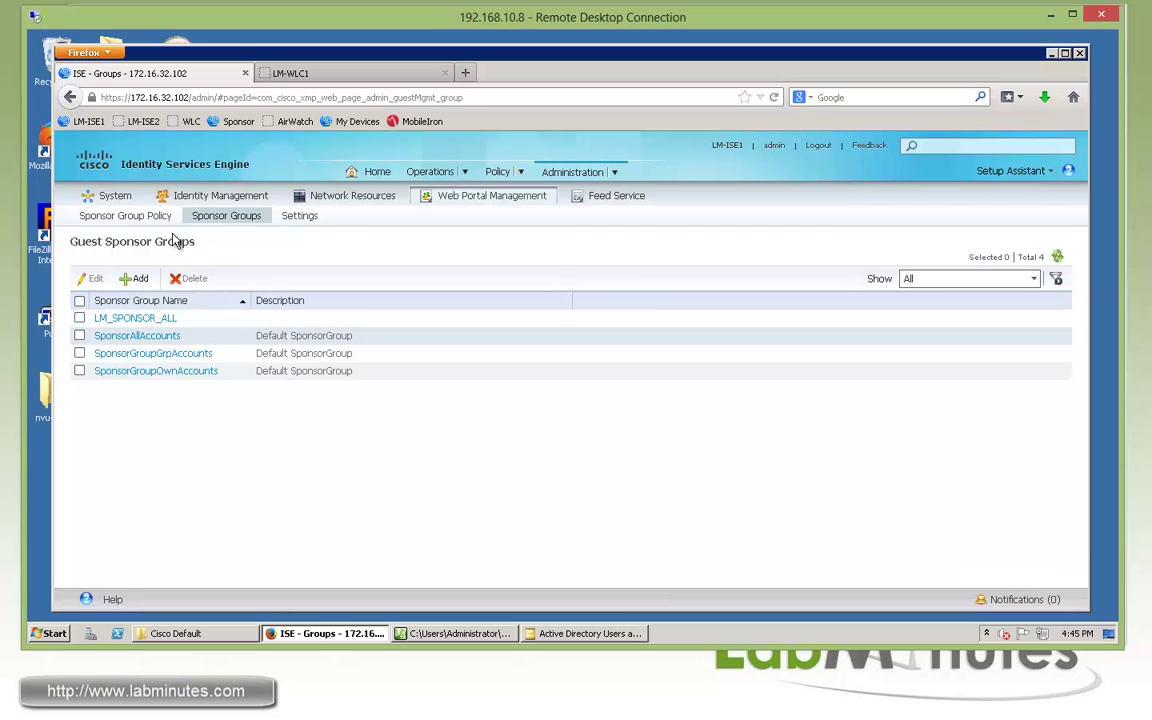
click(137, 220)
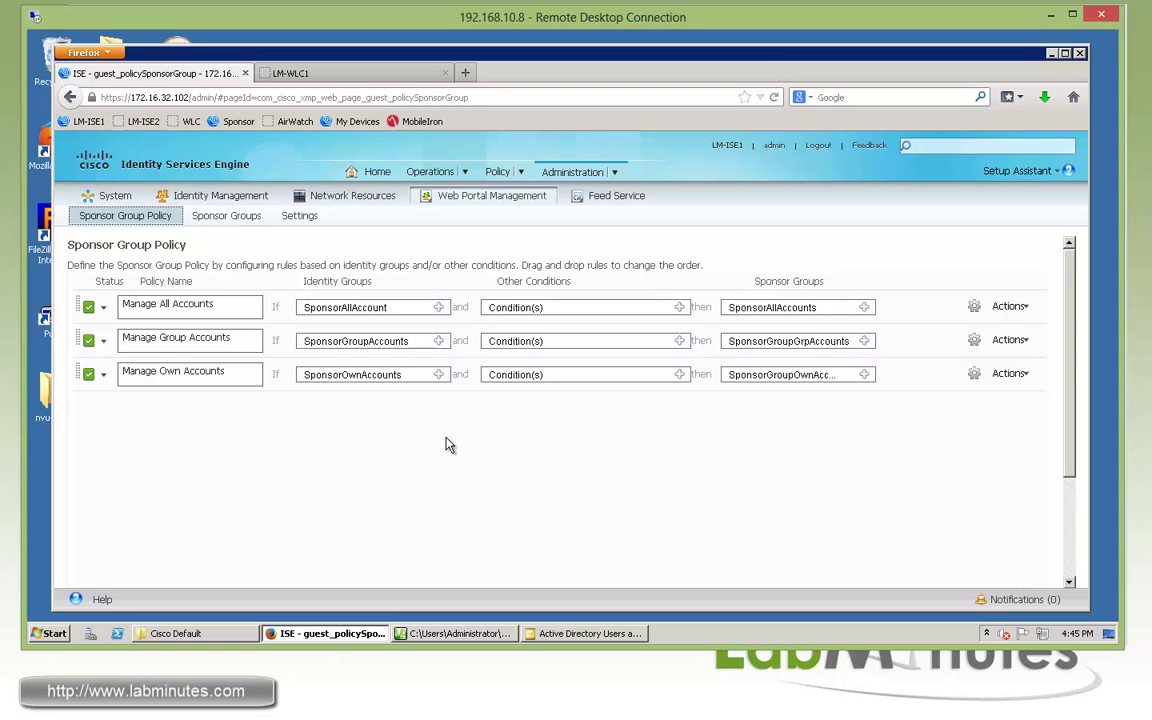
Disable the Manage All, Manage Group and Manage Own Accounts sponsor policies
click(103, 310)
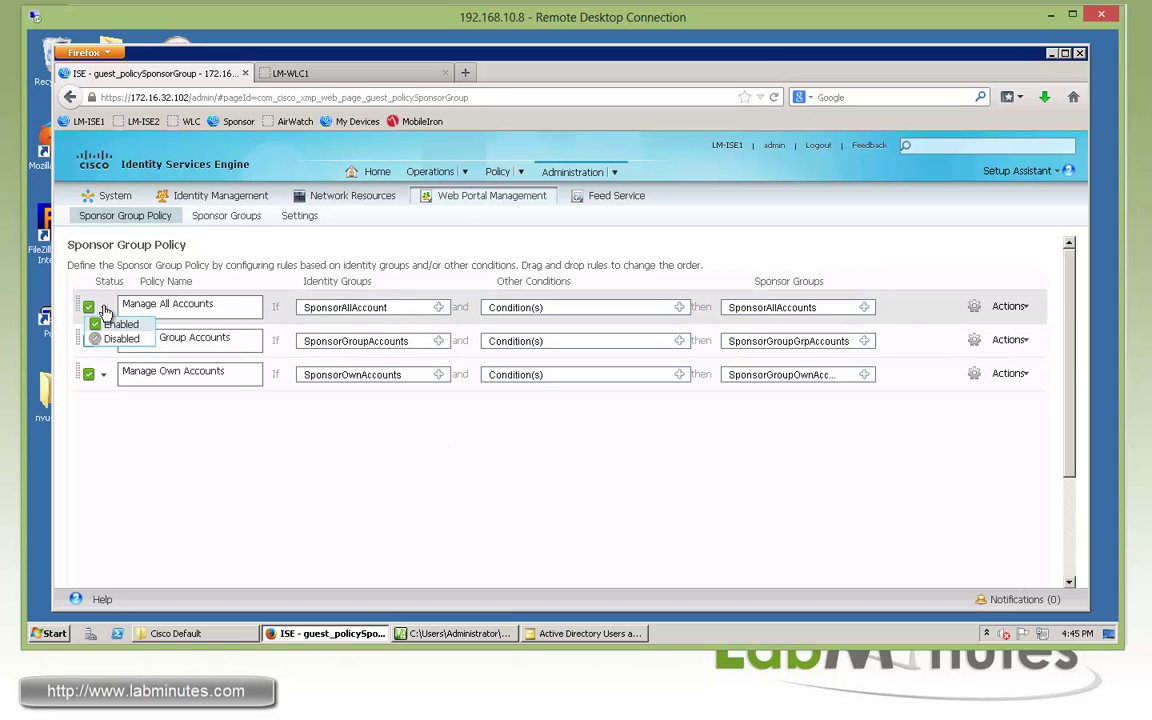
click(121, 339)
click(103, 341)
click(118, 373)
click(104, 375)
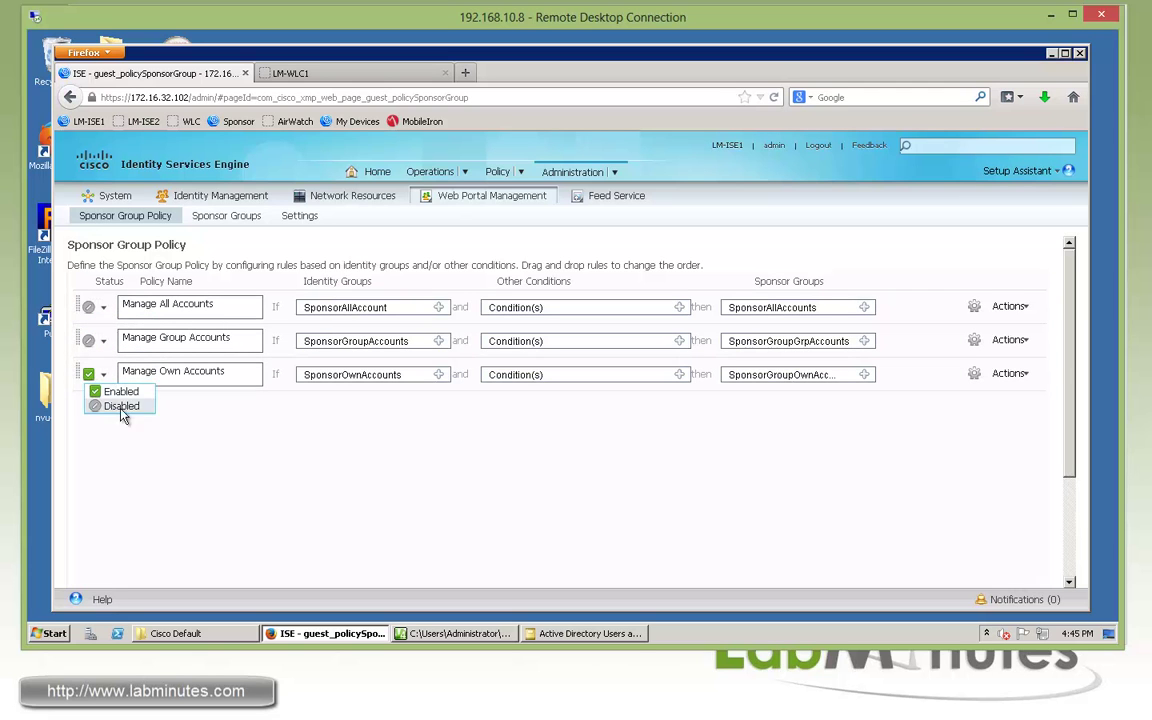
click(118, 403)
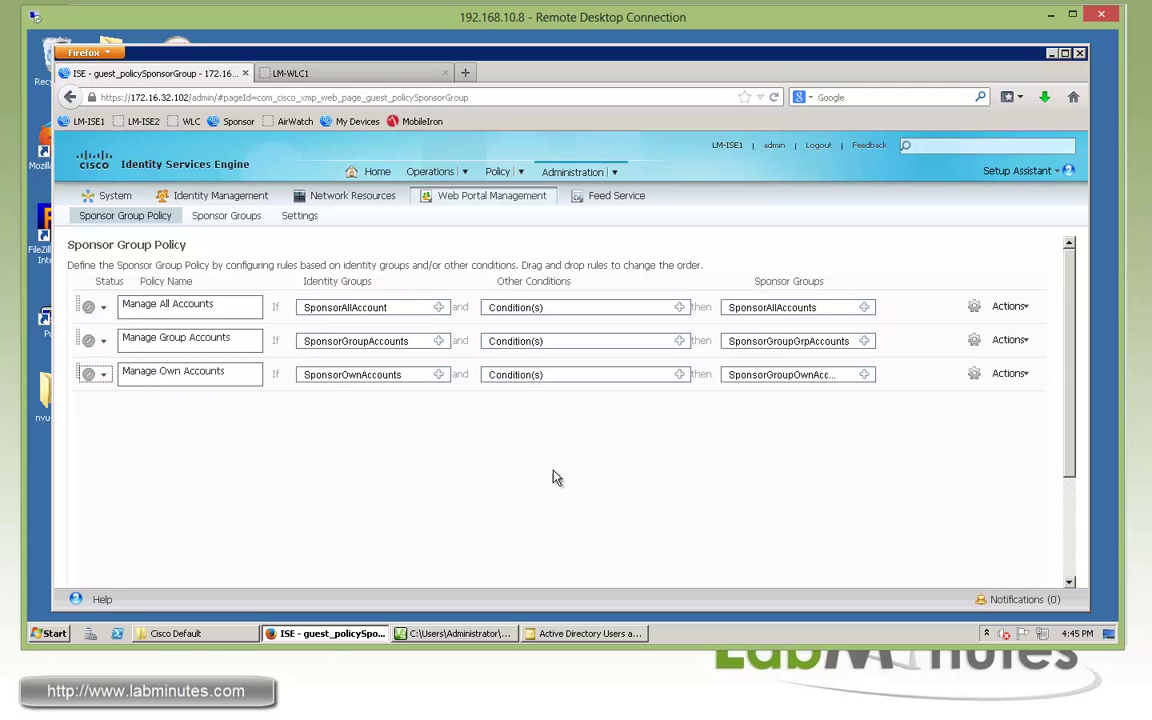
Insert a new policy named LM-SPONSOR above the existing sponsor policies
click(1010, 307)
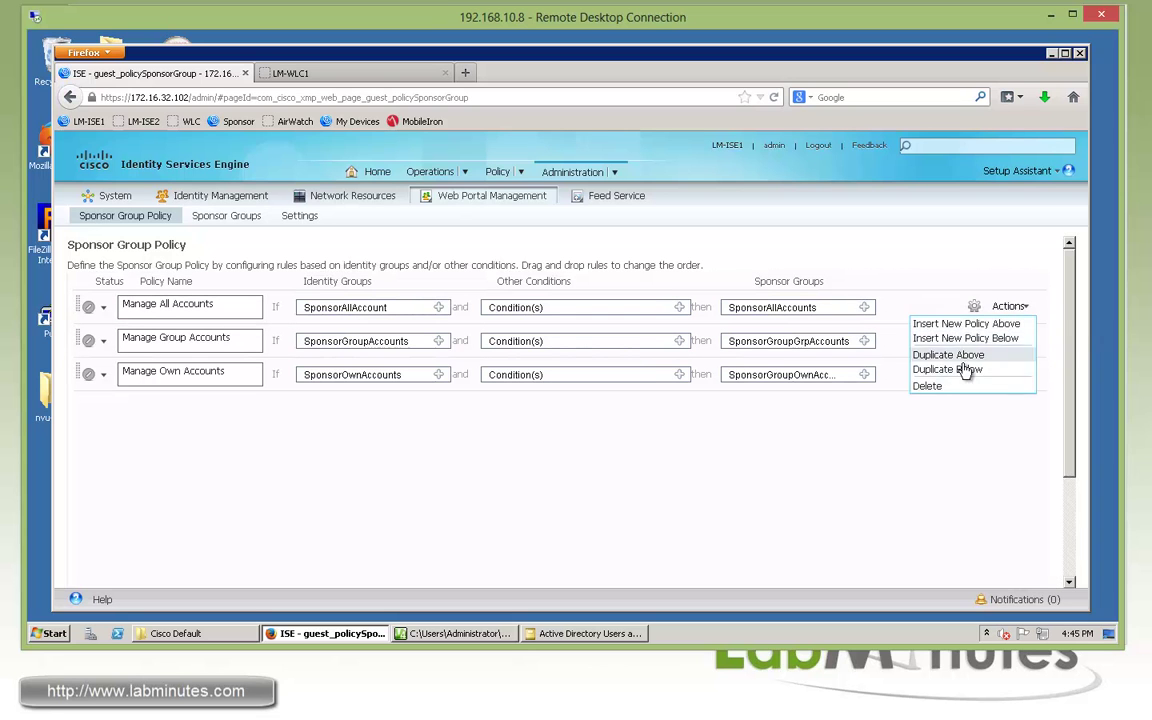
click(935, 325)
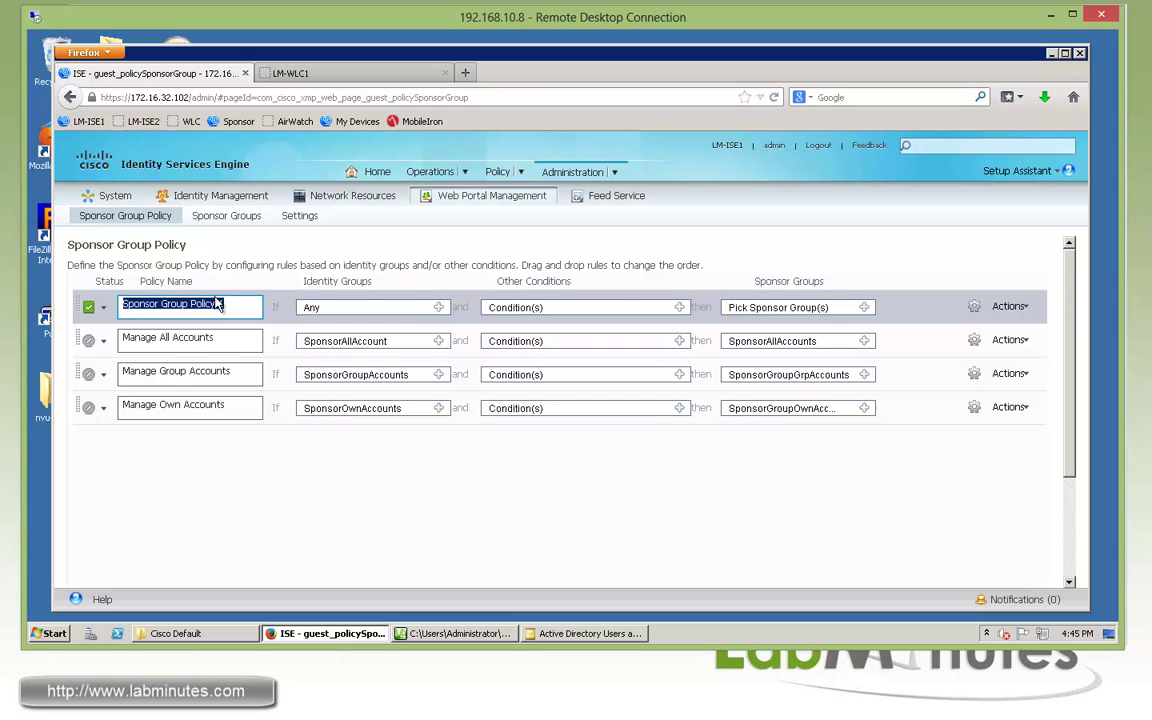
text(LM-SPONSOR)
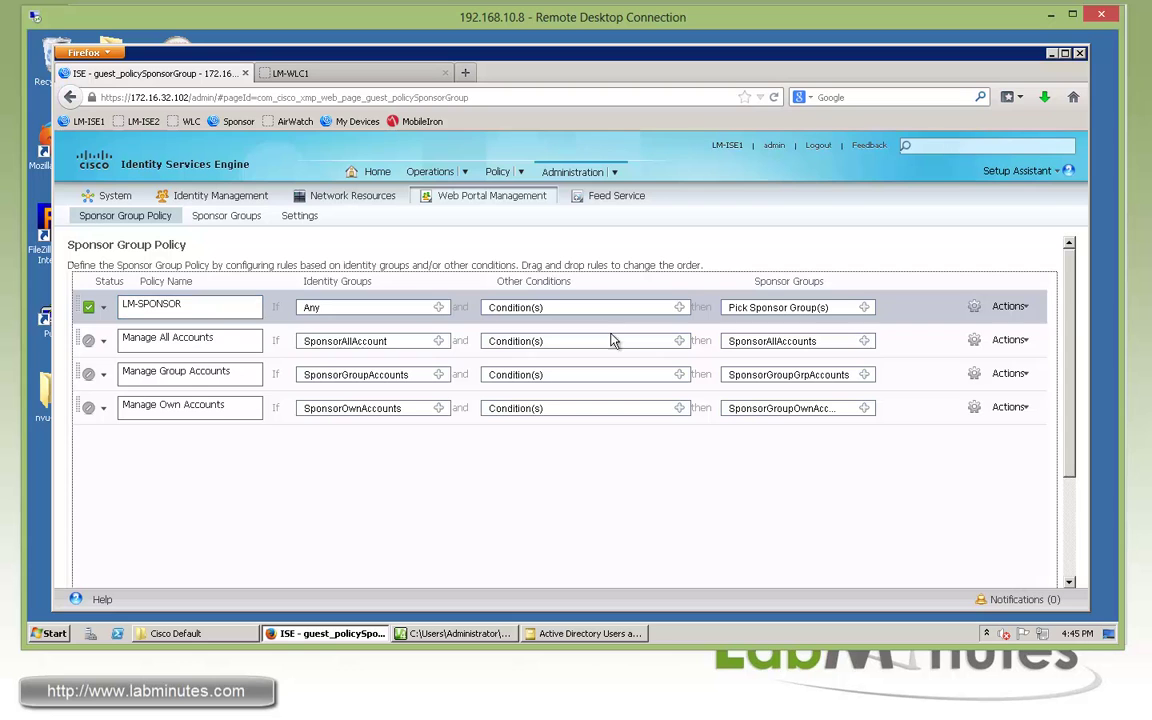
click(680, 311)
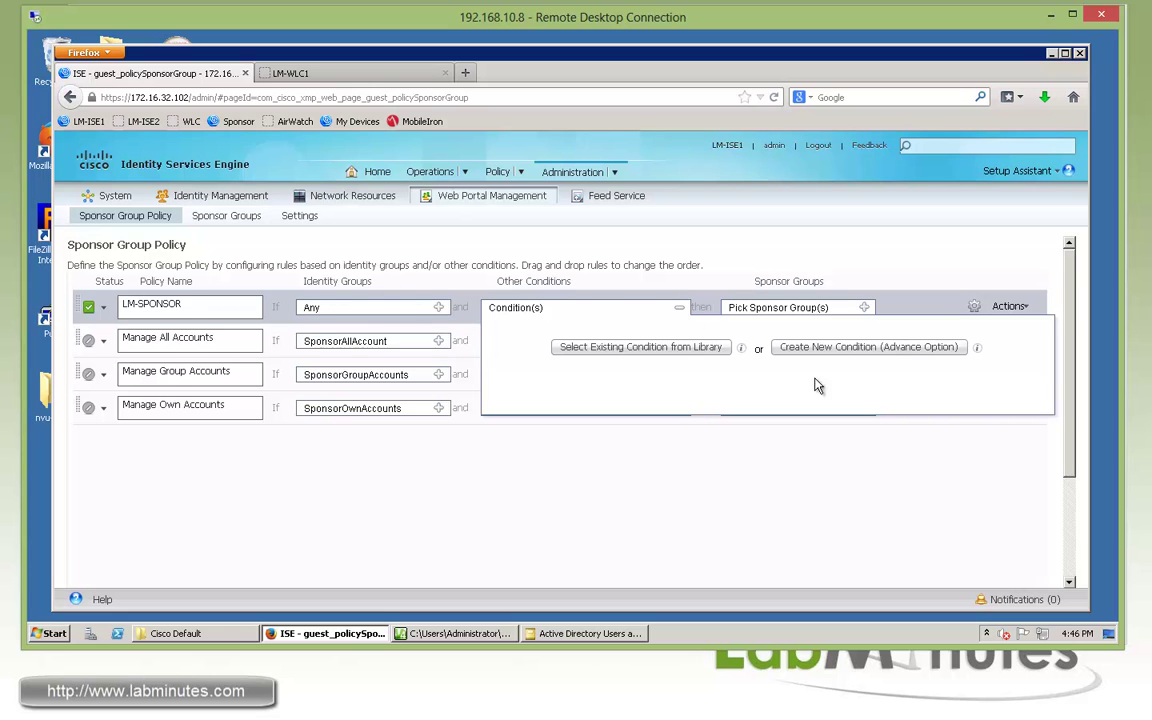
Give LM-SPONSOR the condition AD1:ExternalGroups Equals the Guest Sponsor AD group
click(790, 347)
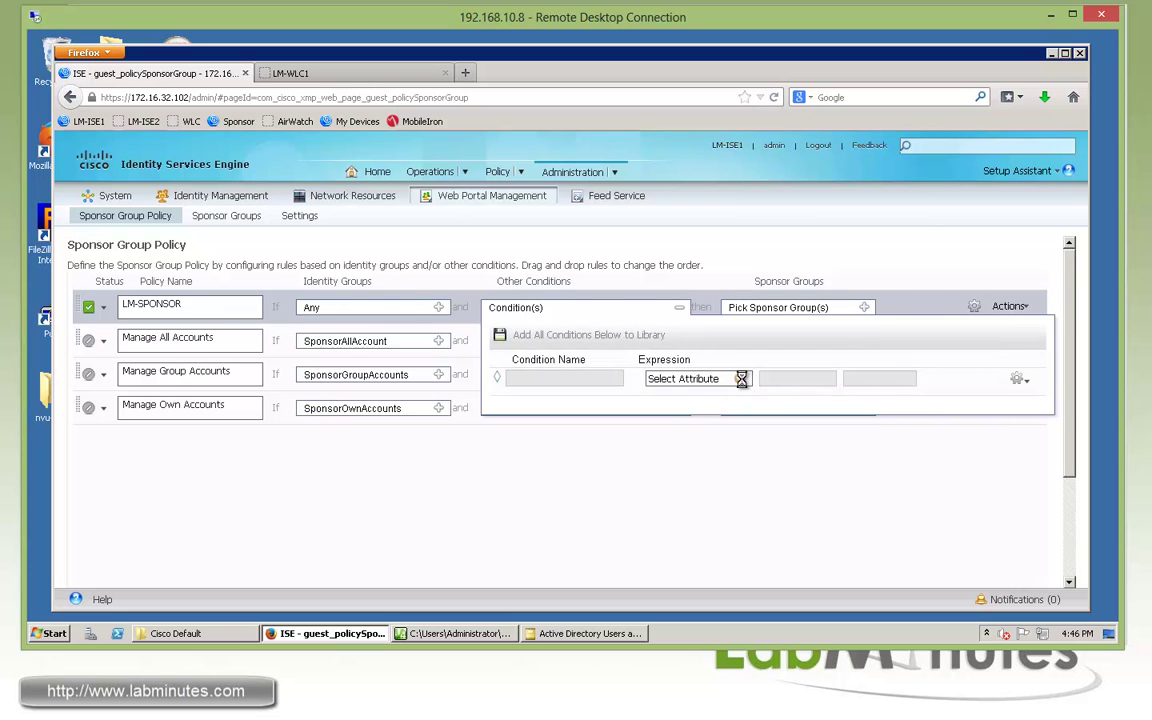
click(740, 378)
click(897, 216)
click(775, 218)
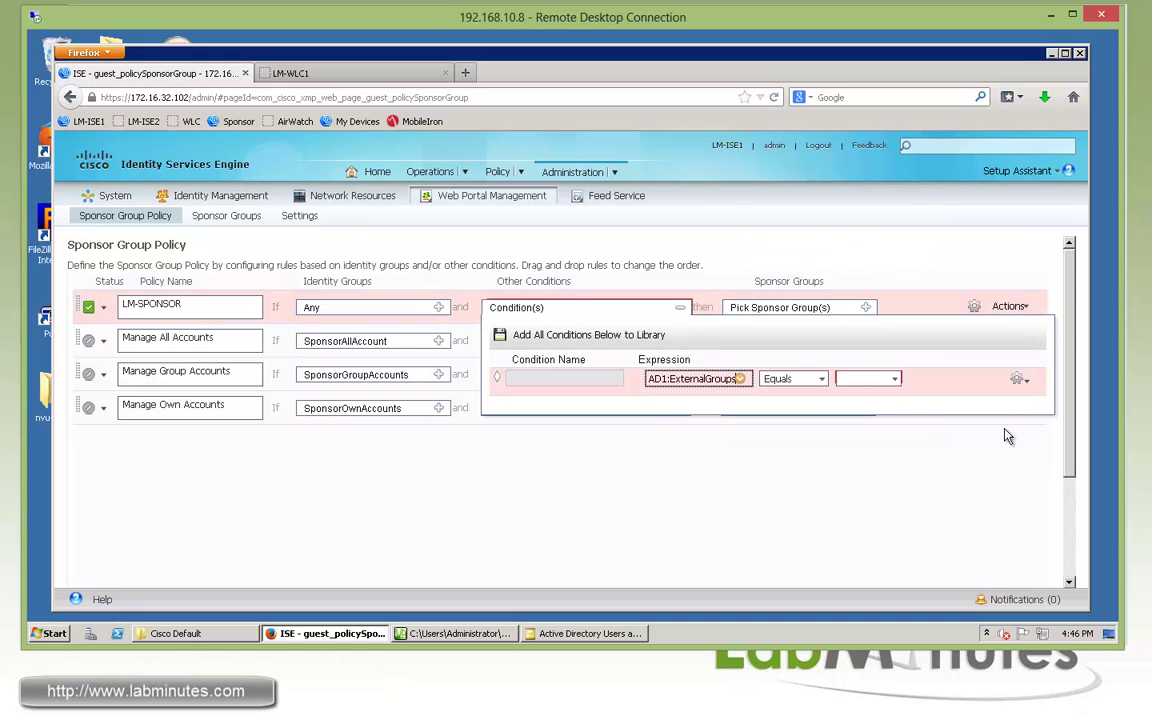
click(895, 380)
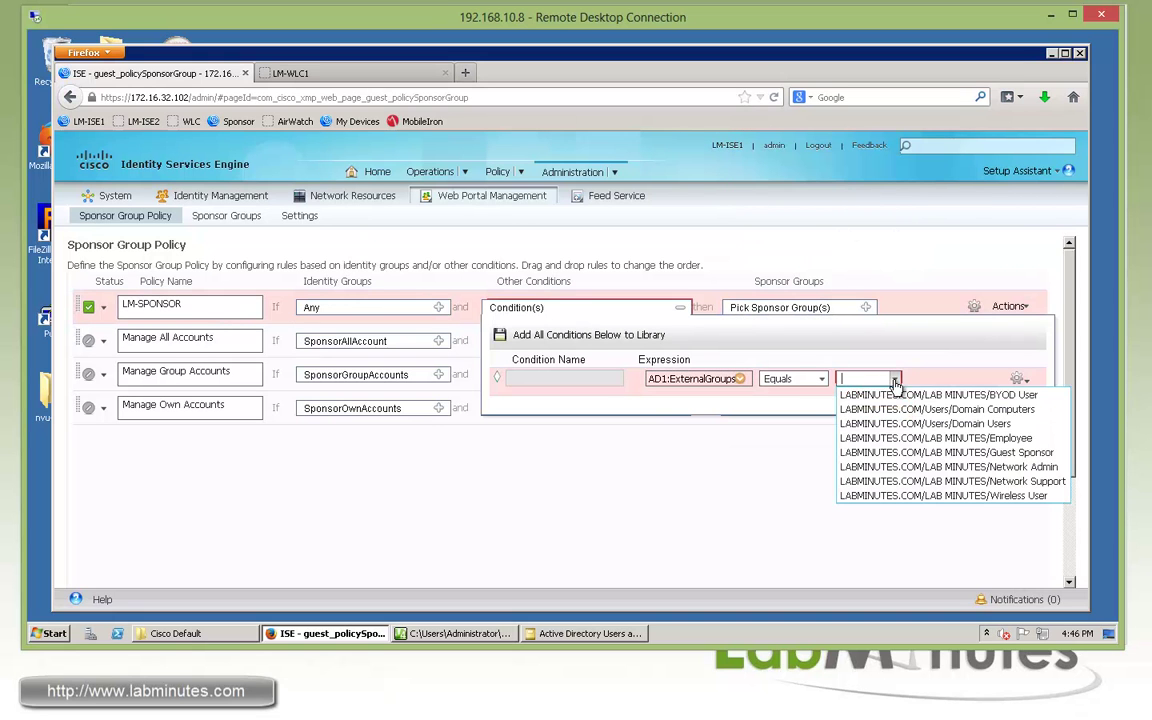
click(1000, 452)
click(861, 458)
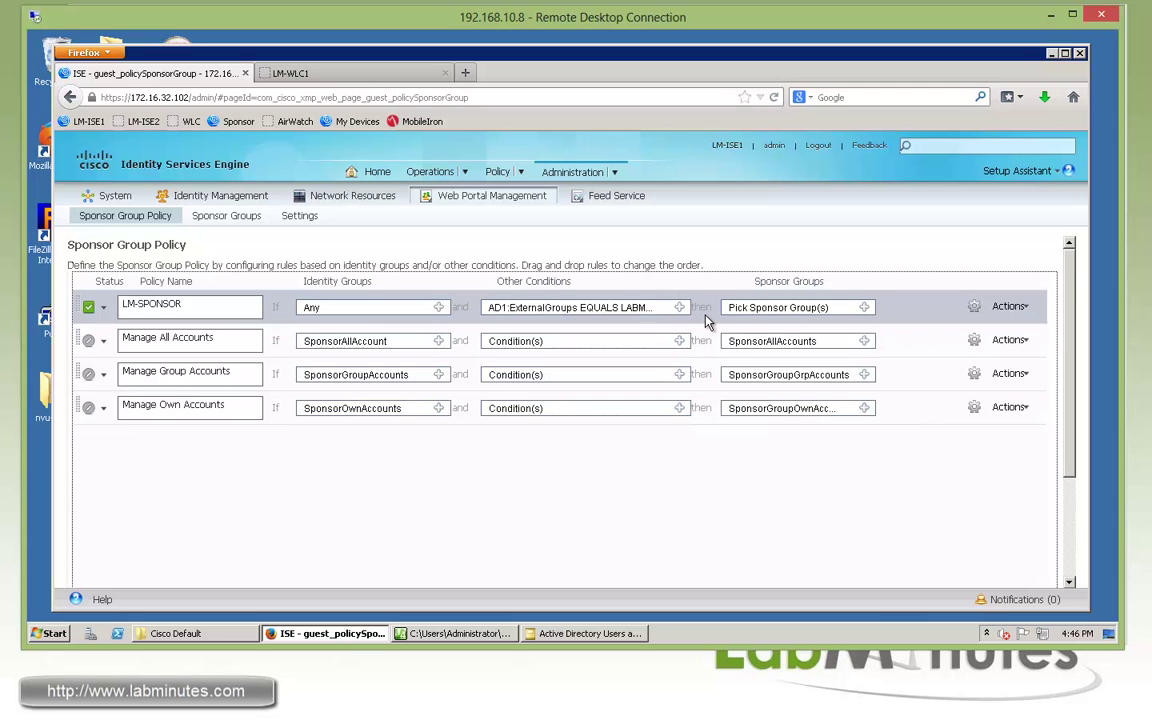
Assign the LM_SPONSOR_ALL sponsor group to LM-SPONSOR and save the sponsor group policies
click(866, 309)
click(869, 357)
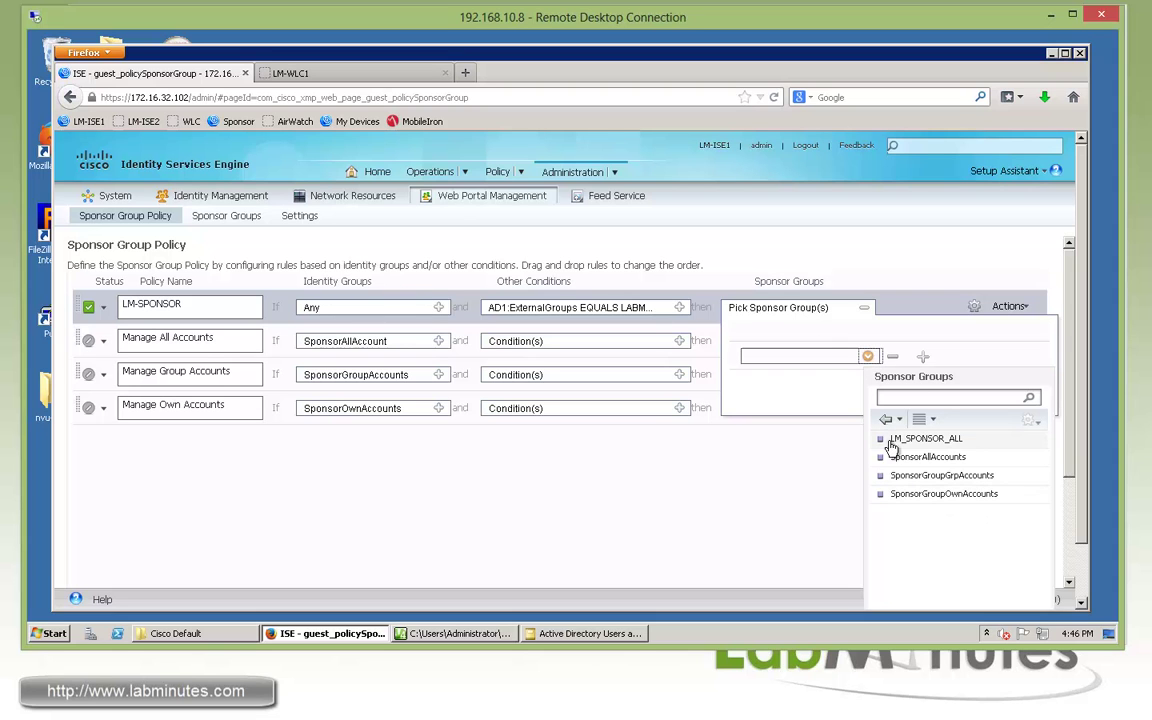
click(922, 444)
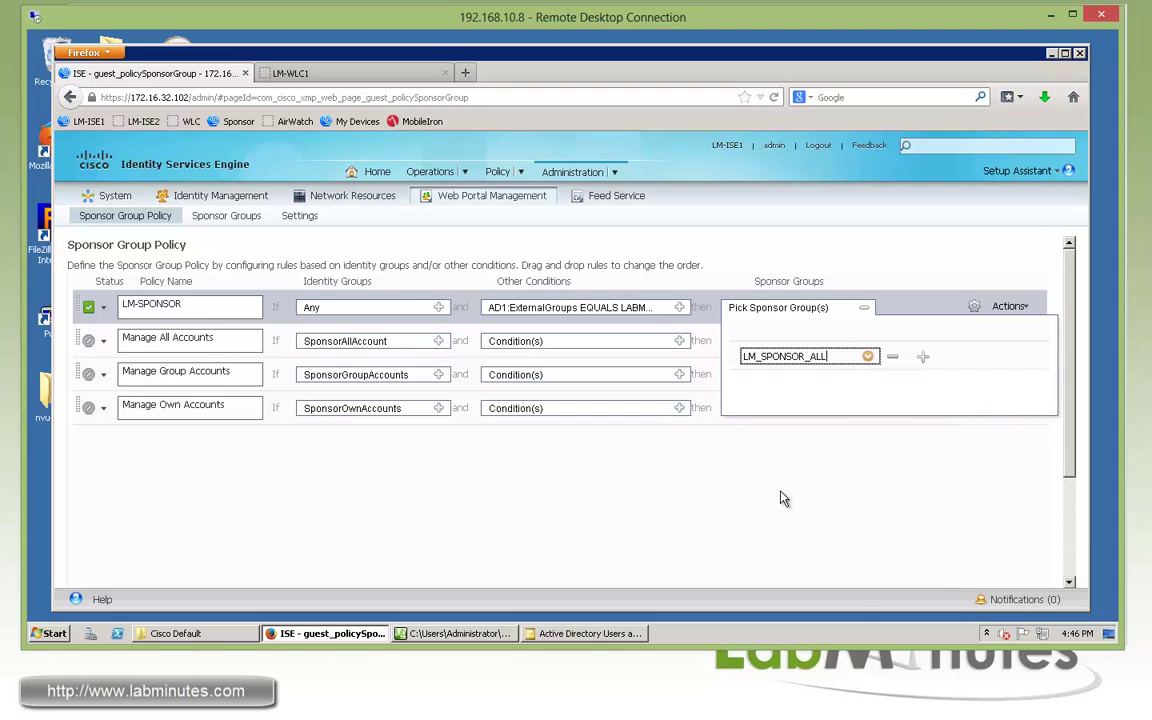
scroll(180, 406, down, 3)
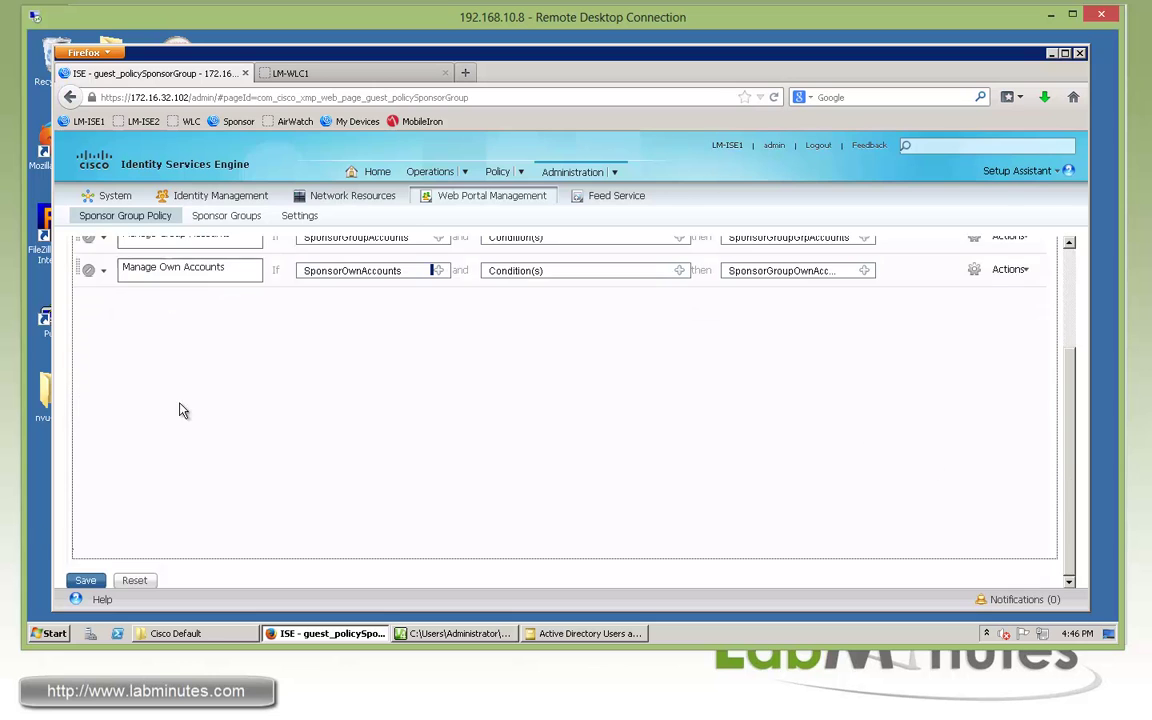
click(85, 580)
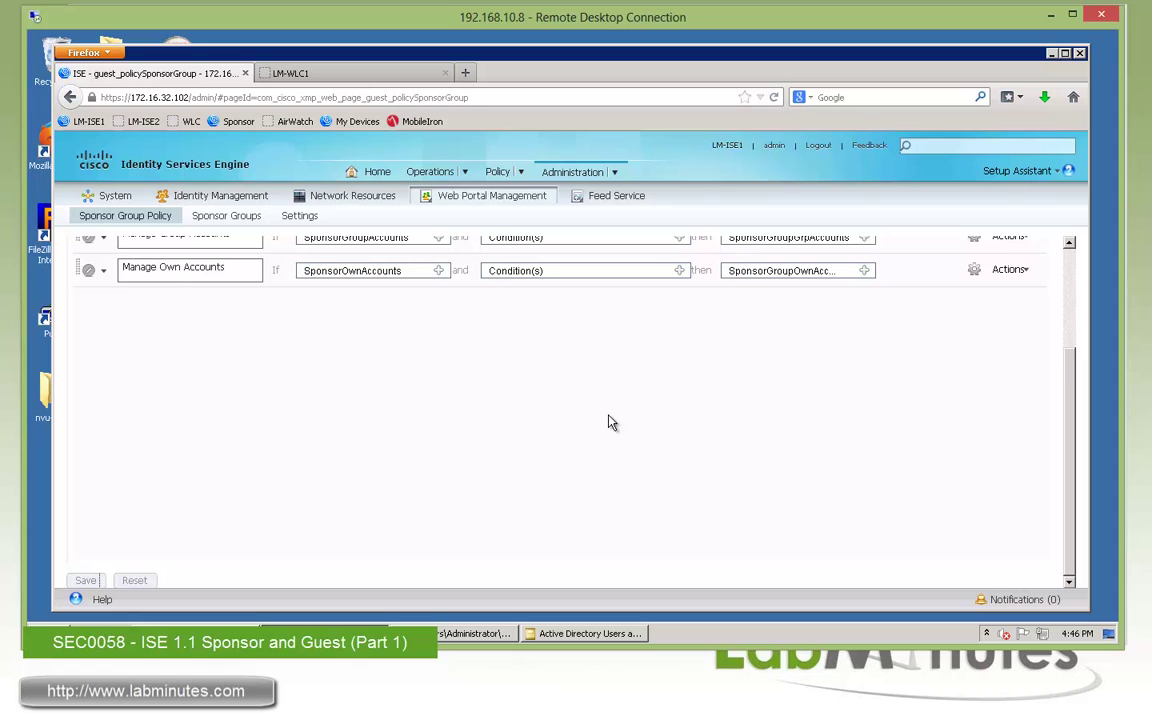
scroll(676, 401, up, 3)
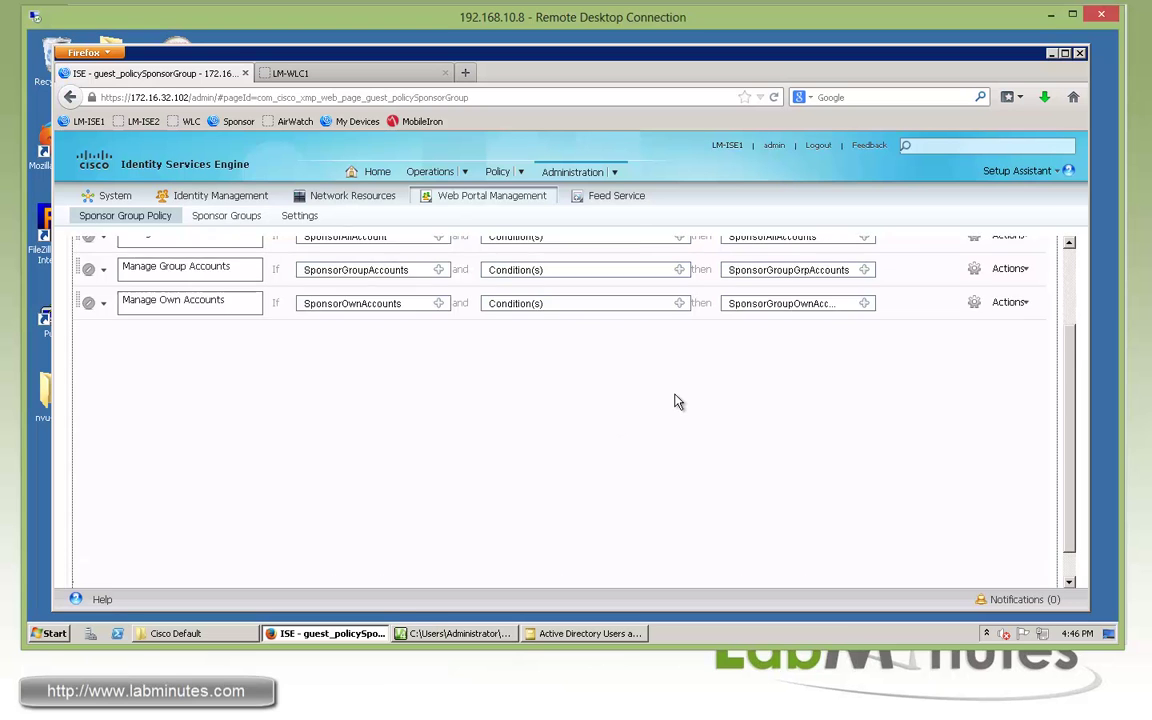
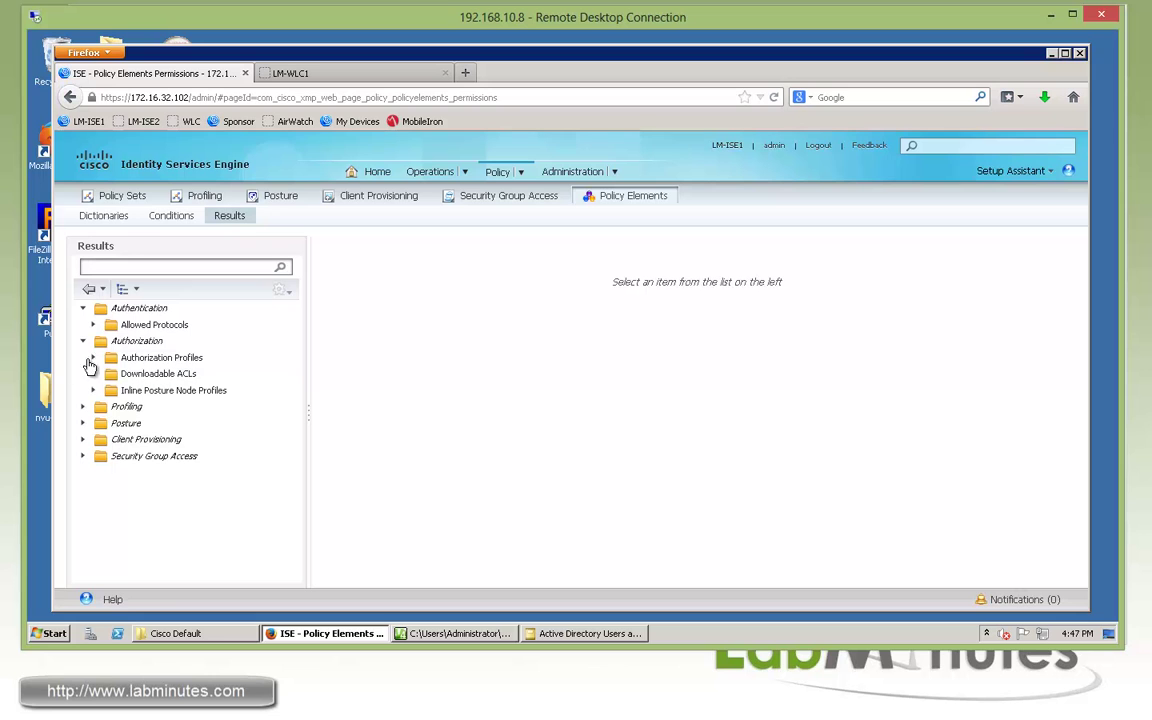
Create a new authorization profile named WLAN_CWA under Standard Authorization Profiles
click(93, 358)
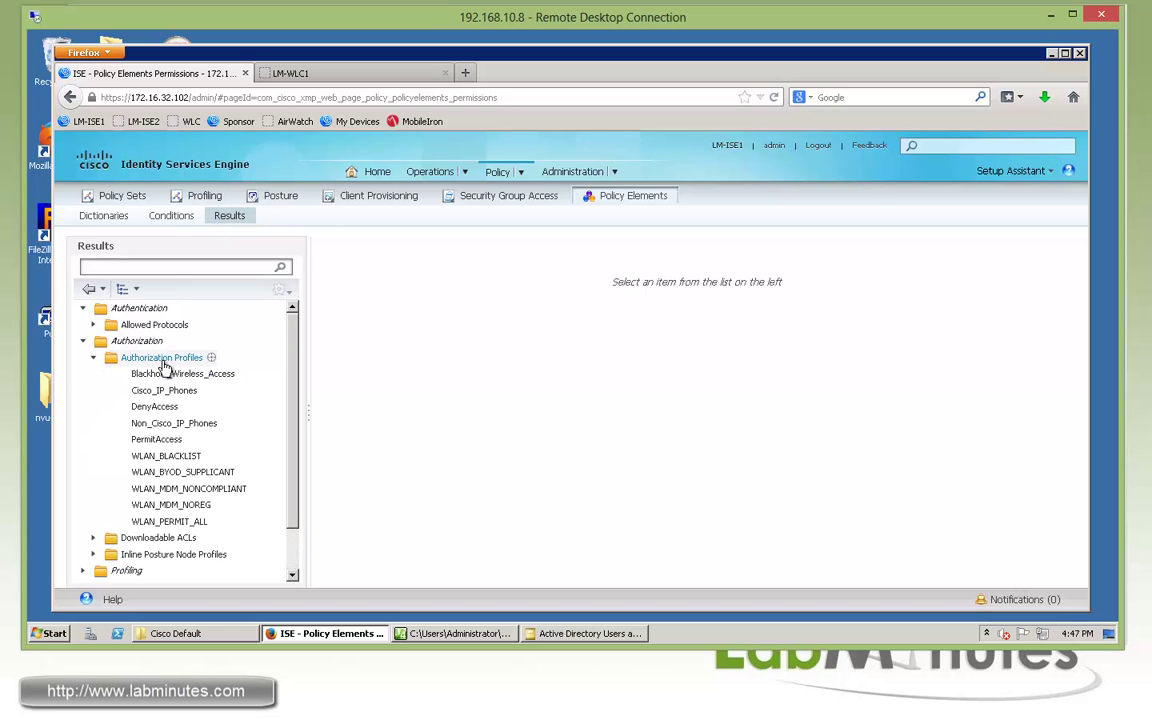
click(163, 358)
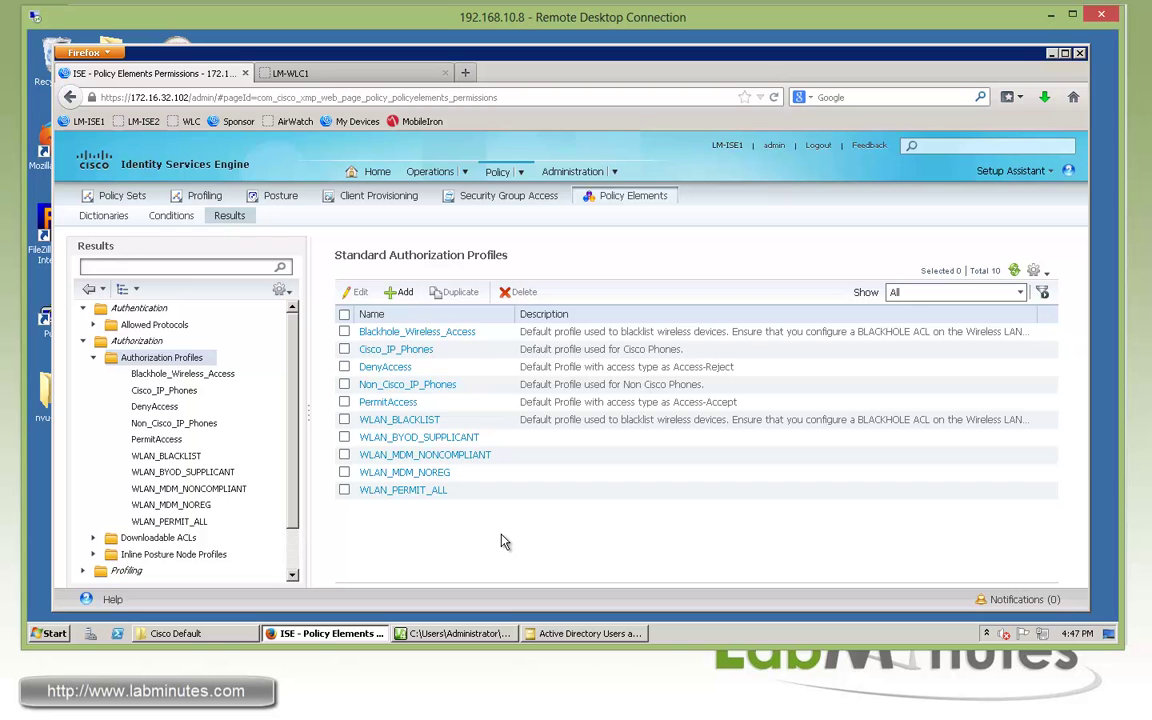
click(400, 295)
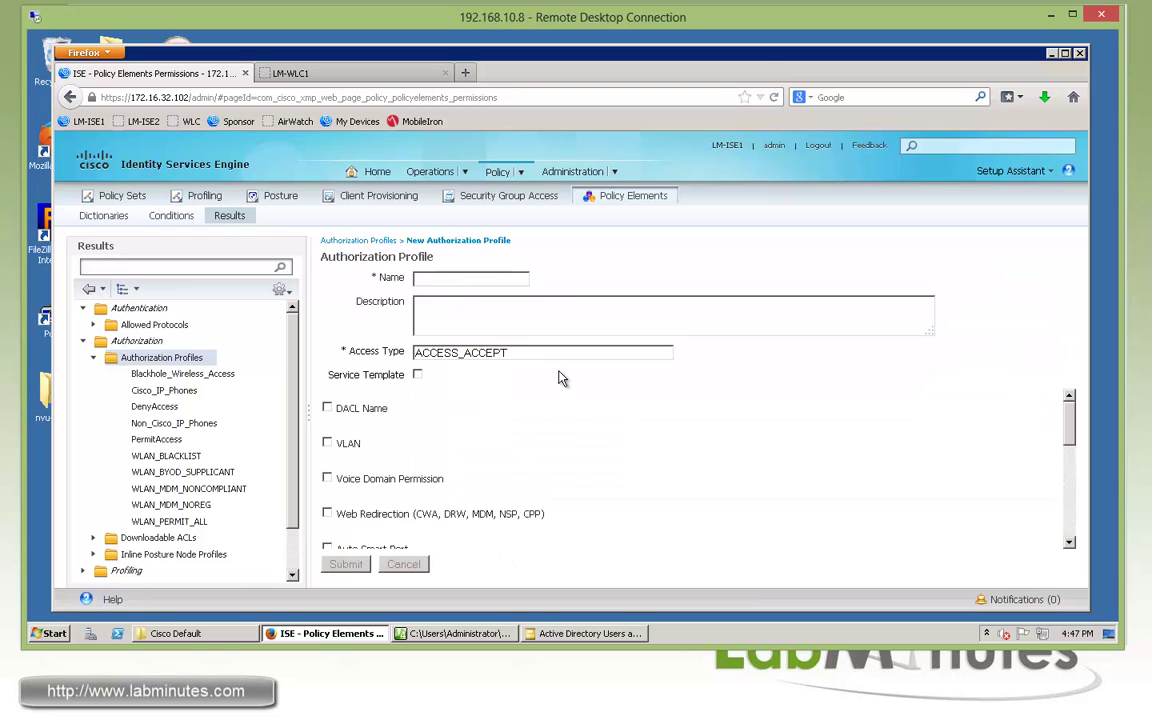
click(469, 279)
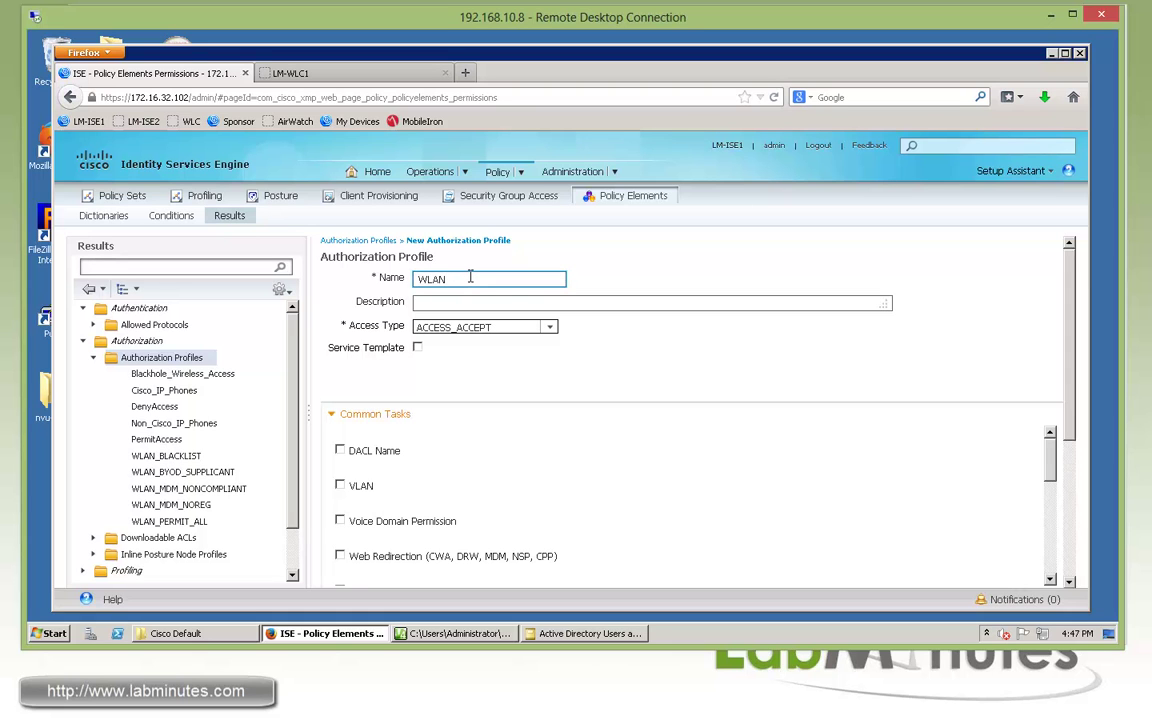
text(WLAN_CWA)
Enable Web Redirection for Centralized Web Auth and begin entering the redirect ACL name
click(663, 432)
scroll(663, 440, down, 1)
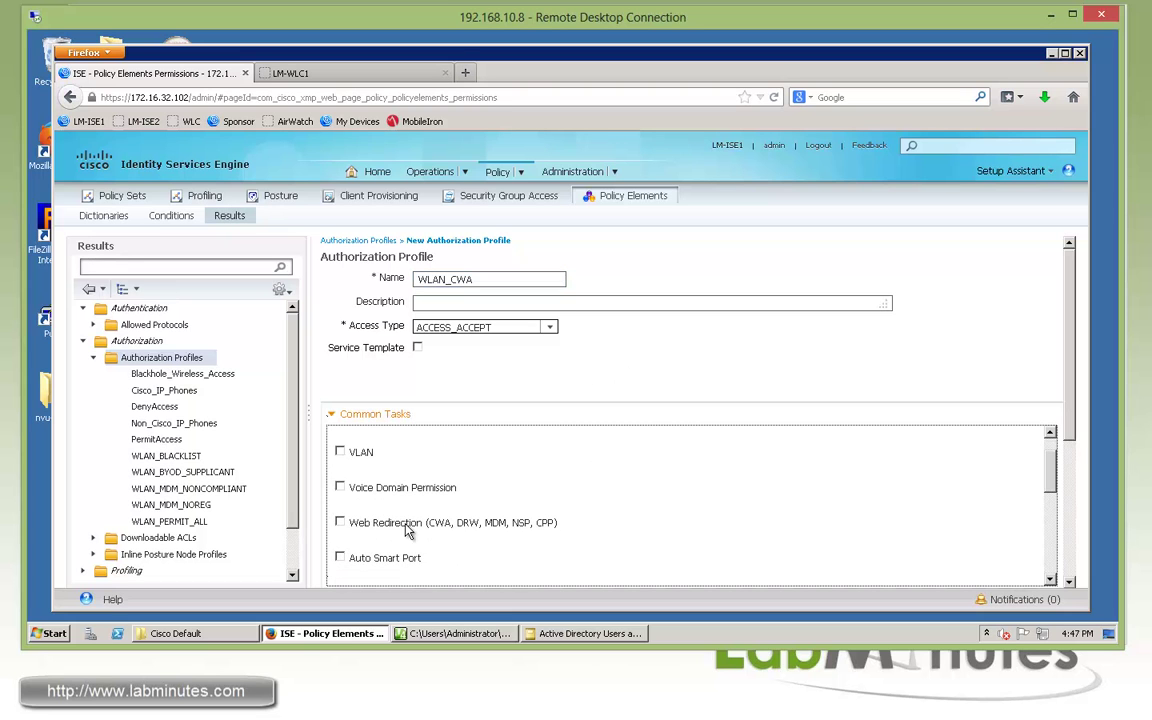
click(340, 522)
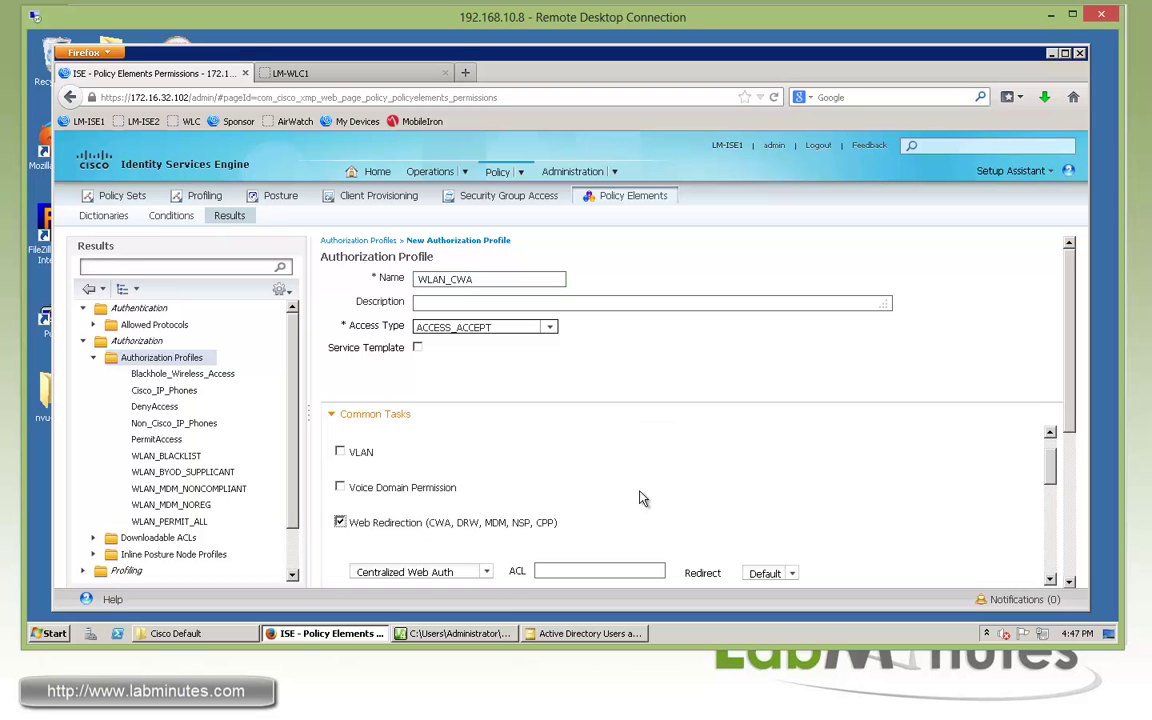
scroll(600, 500, down, 2)
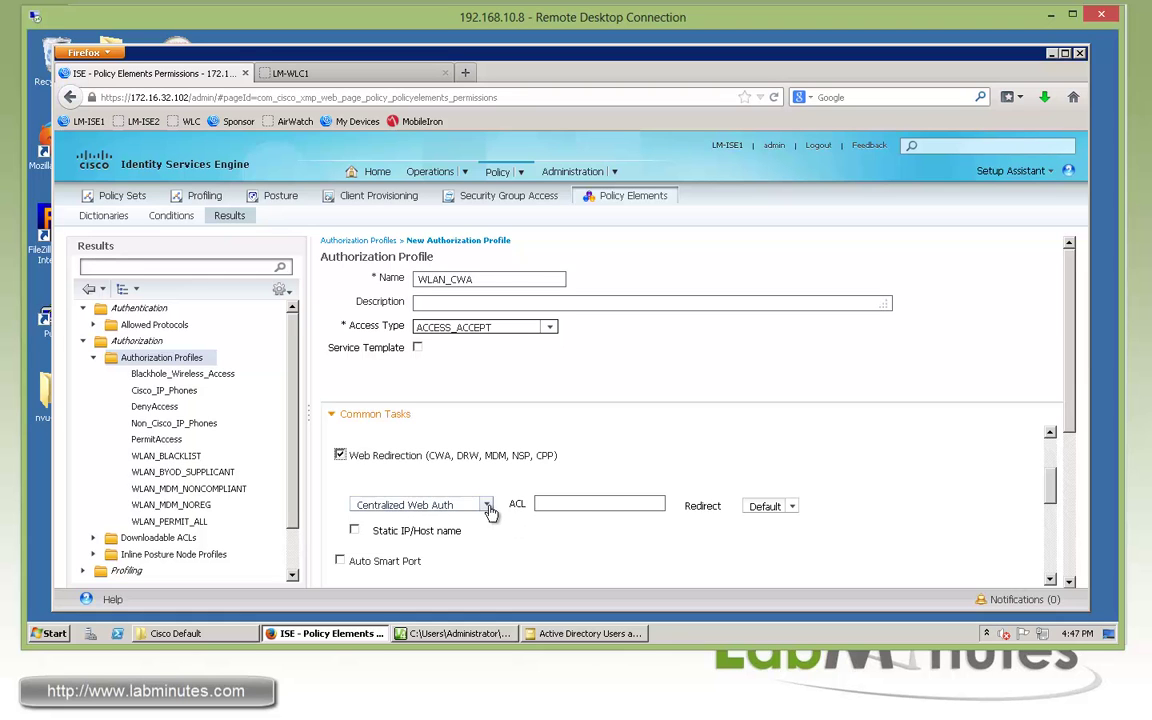
click(587, 504)
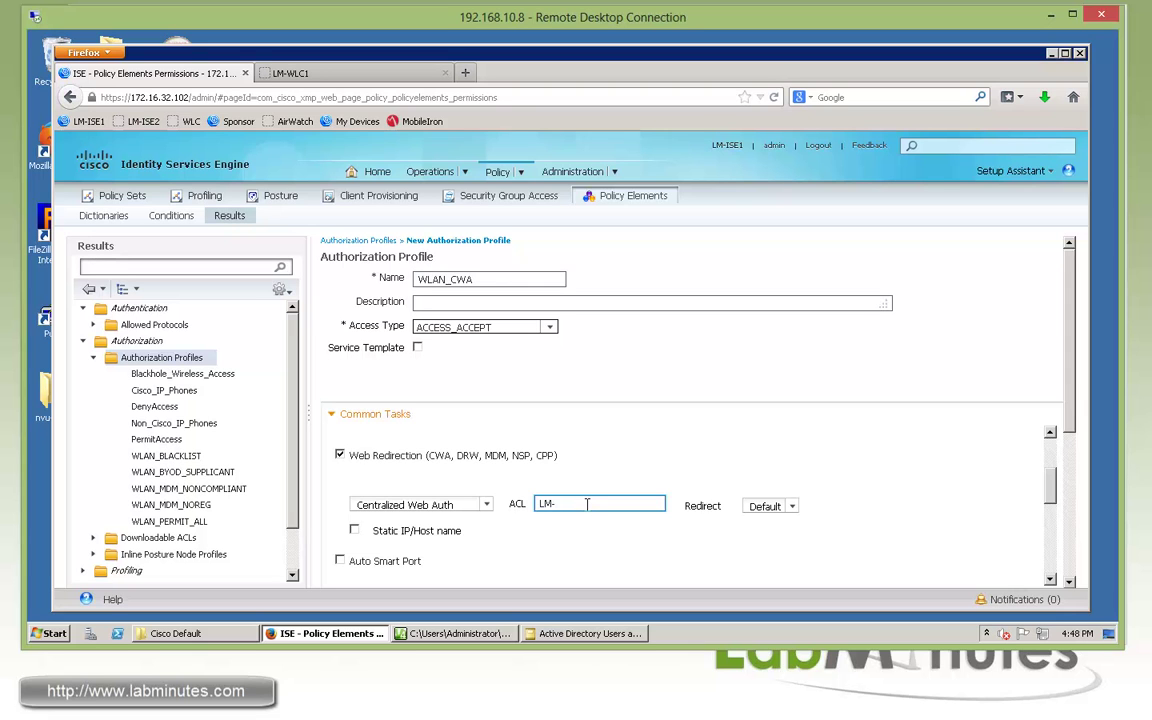
text(SE-ON)
key(ctrl+Tab)
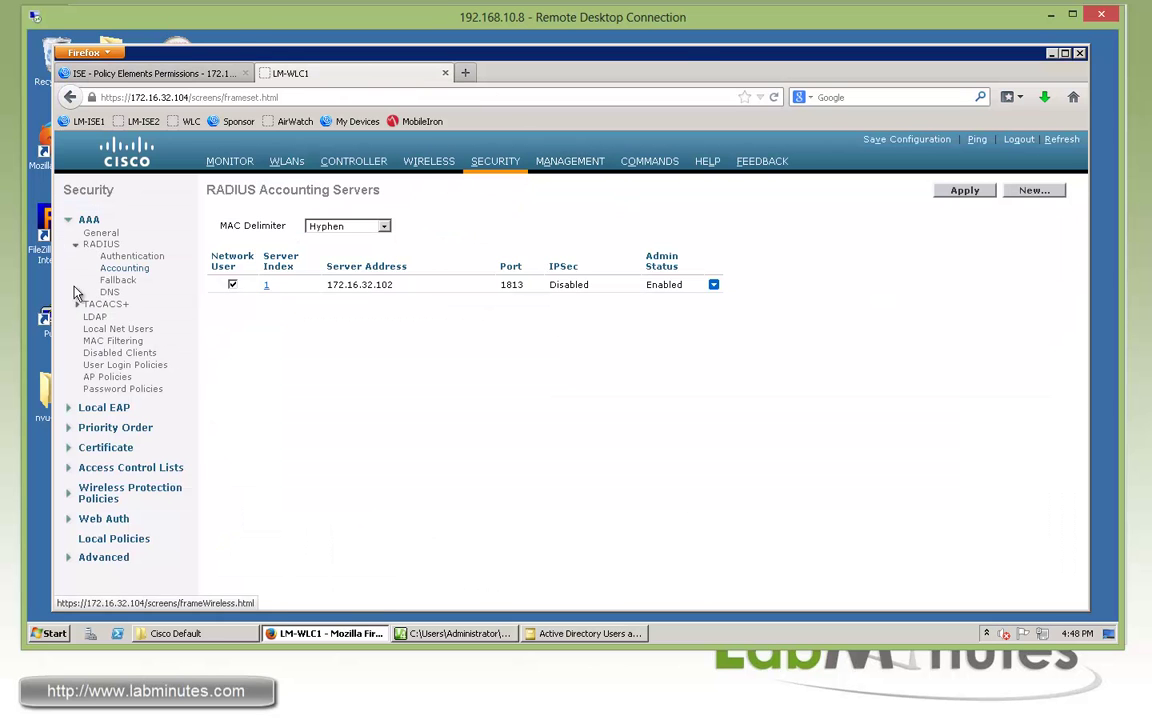
Review the LM-ISE-ONLY access list, highlighting rule 3's permit to 172.16.32.102
click(138, 468)
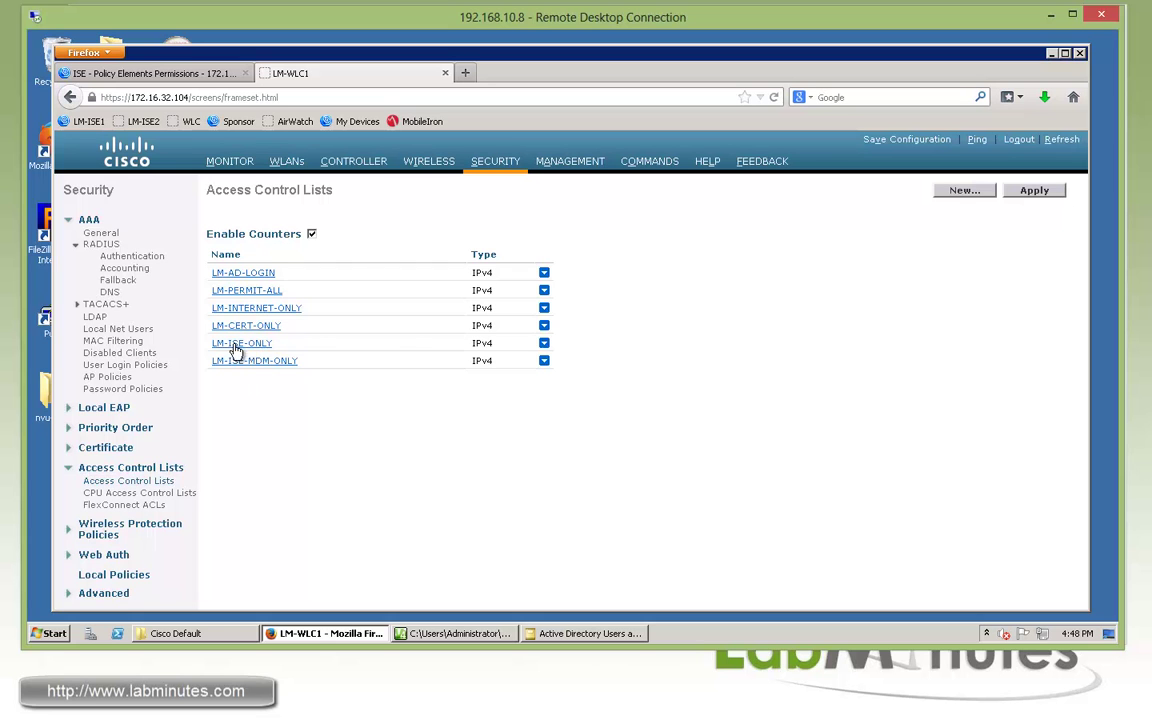
click(222, 344)
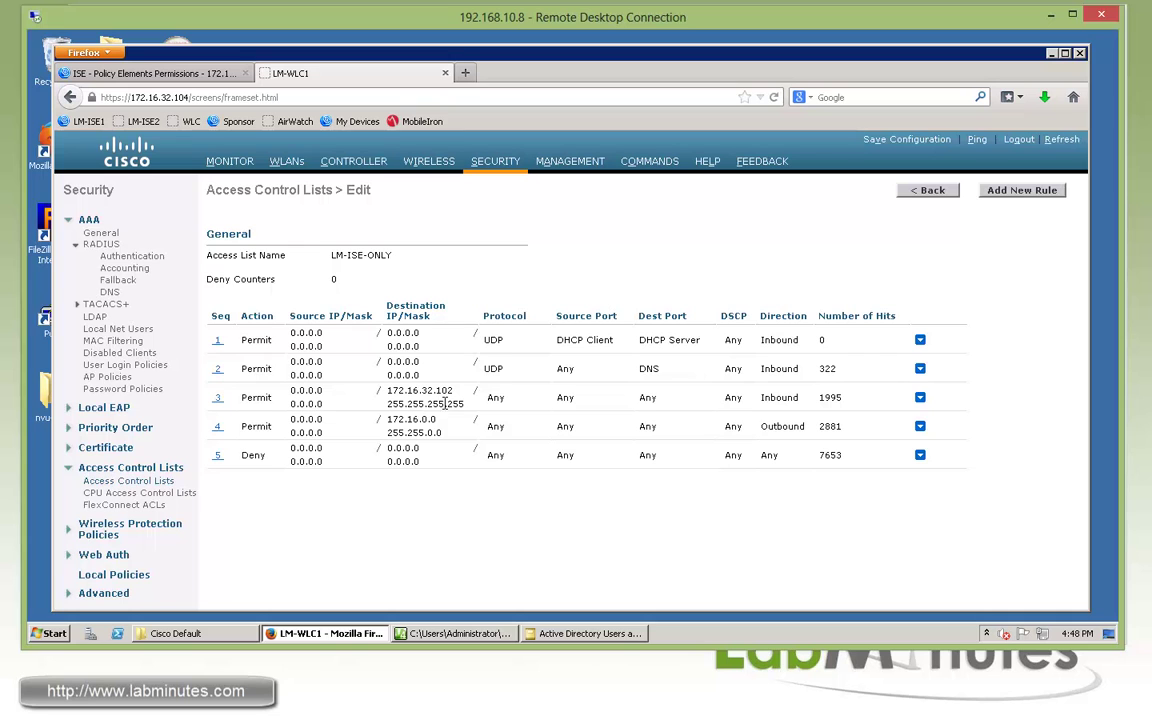
drag(391, 390, 443, 402)
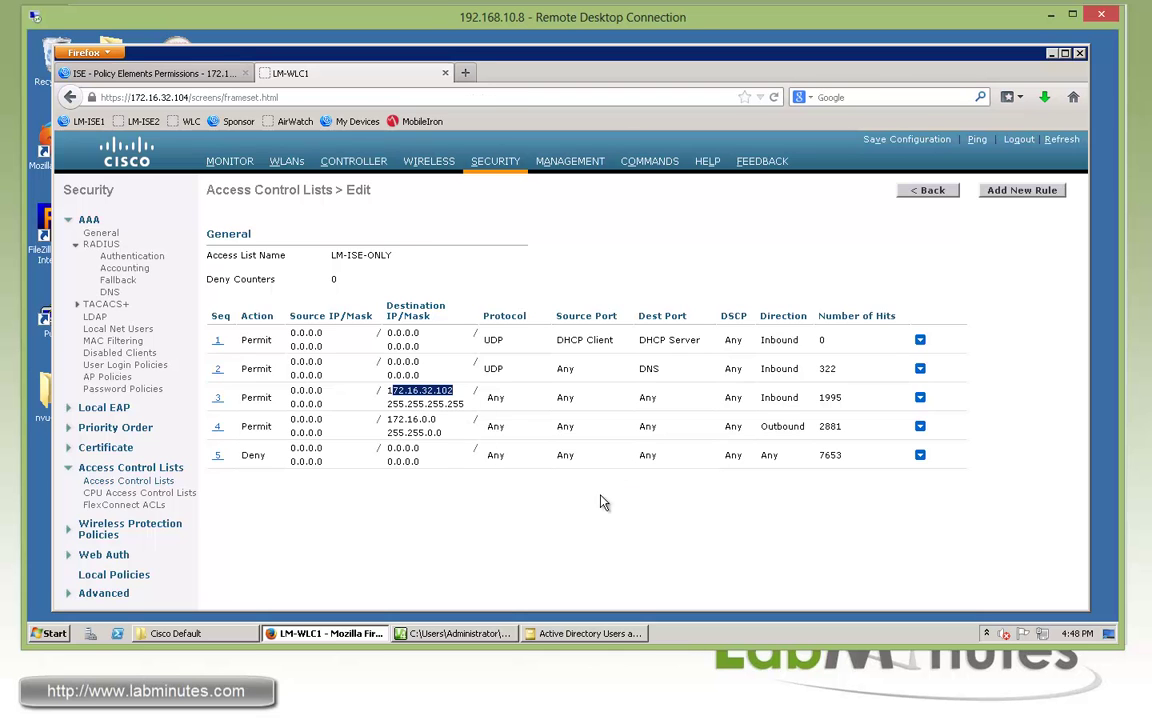
key(ctrl+Tab)
Set redirect to Manual with the LM_GUEST_DEFAULT portal and submit the WLAN_CWA profile
click(786, 508)
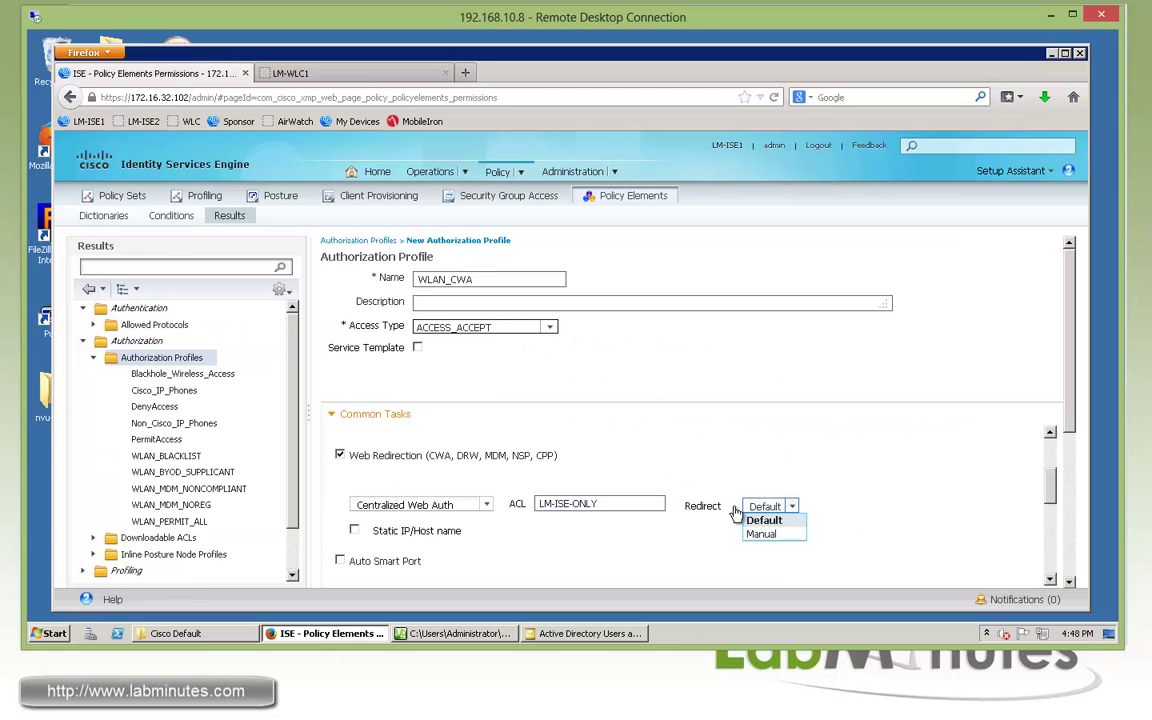
click(776, 535)
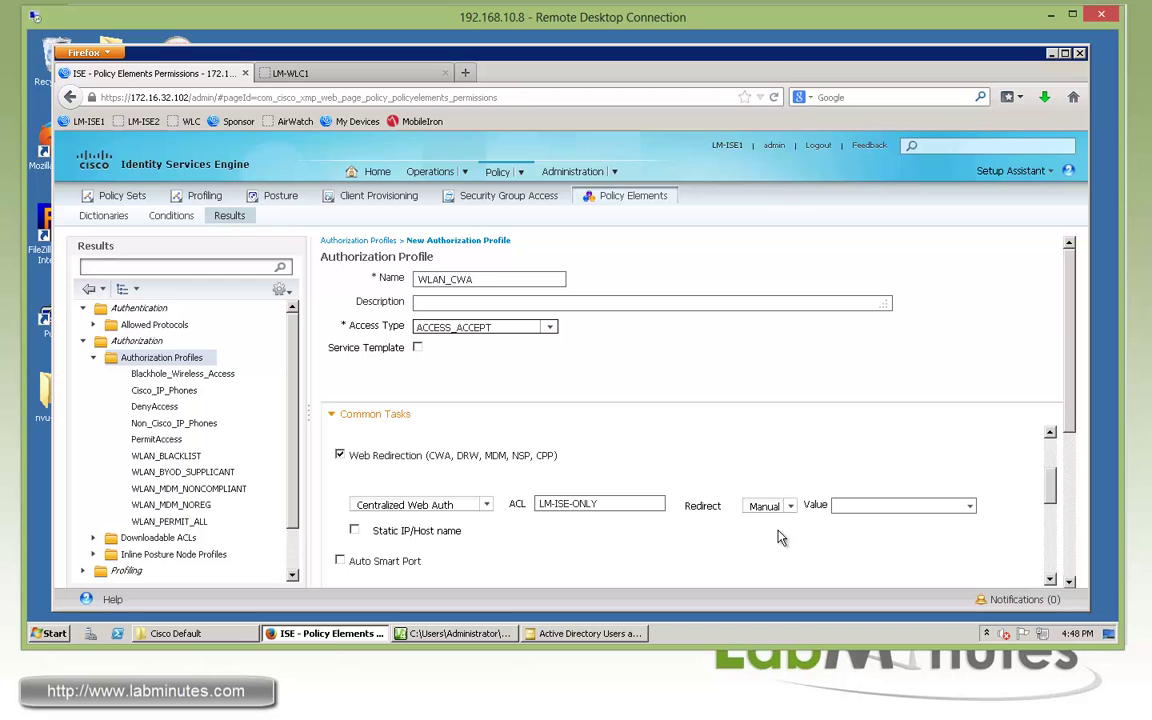
click(969, 506)
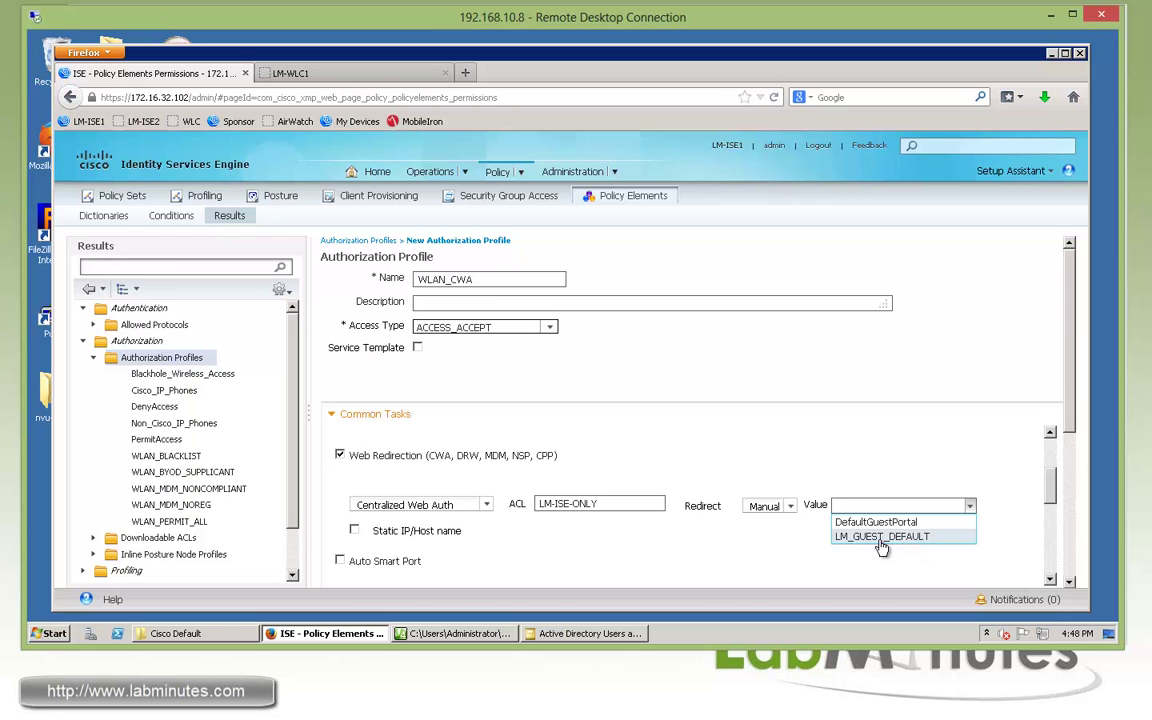
click(882, 540)
scroll(527, 527, down, 5)
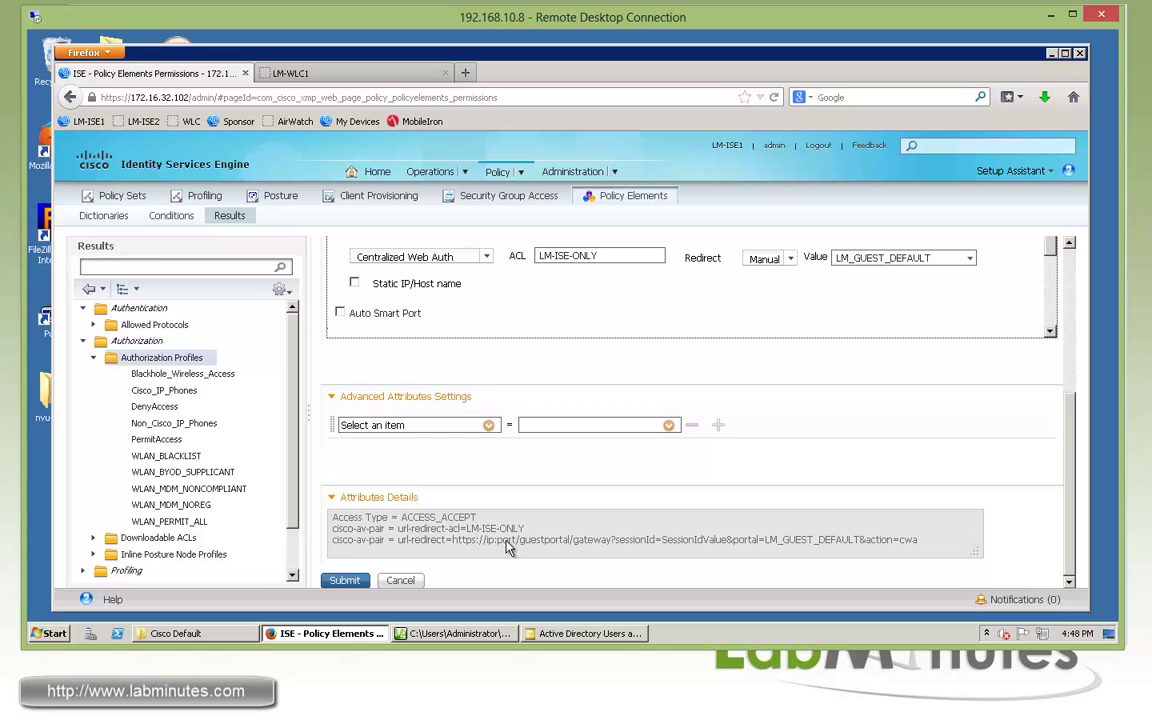
click(344, 580)
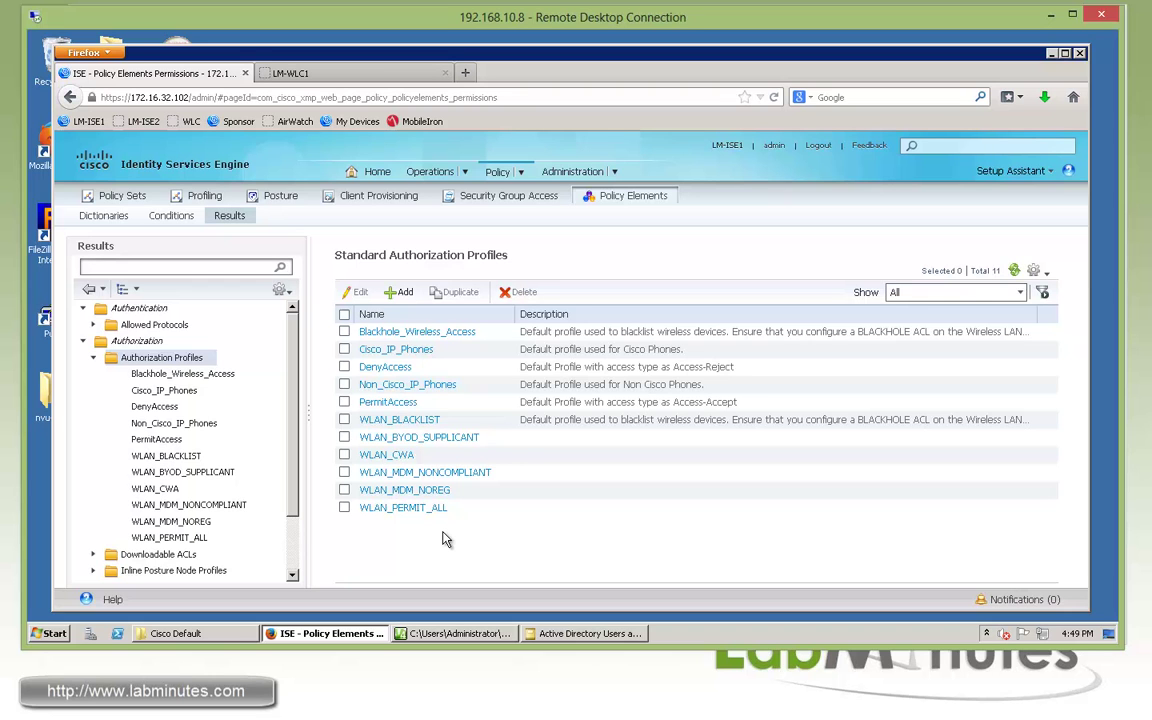
Add profile WLAN_INTERNET_ONLY and enable Airspace ACL Name with value LM-INTERNET-ONLY
click(398, 292)
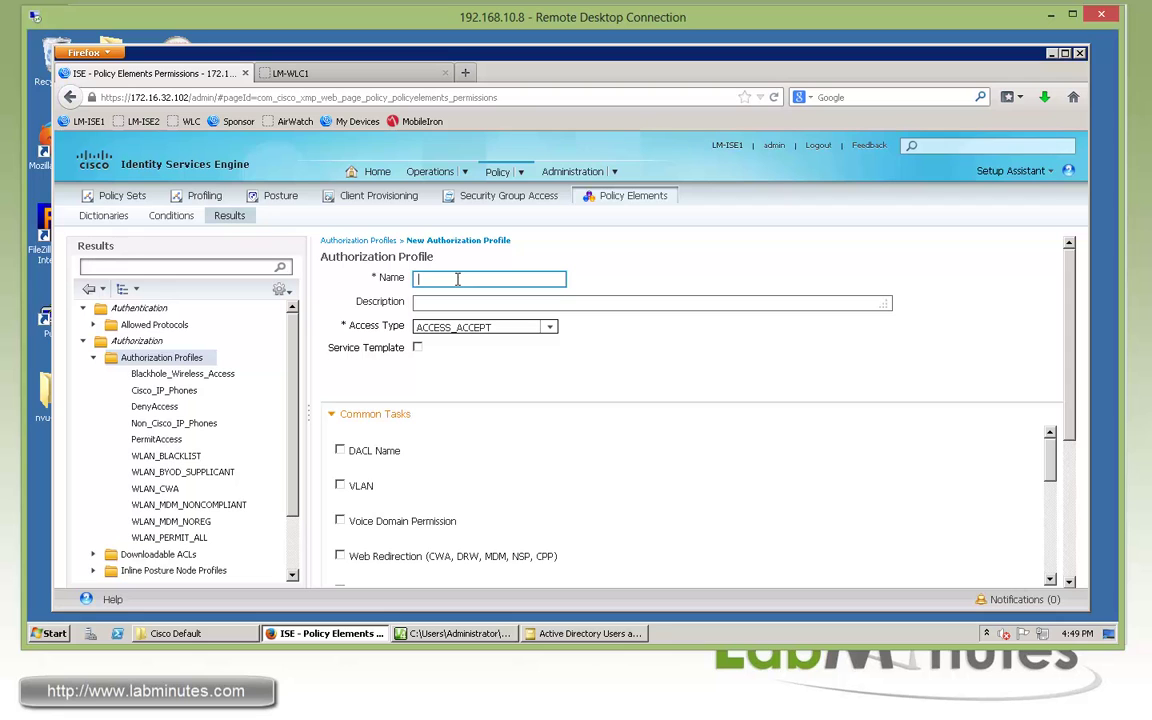
text(WLAN_INTERNET_ONLY)
scroll(676, 476, down, 6)
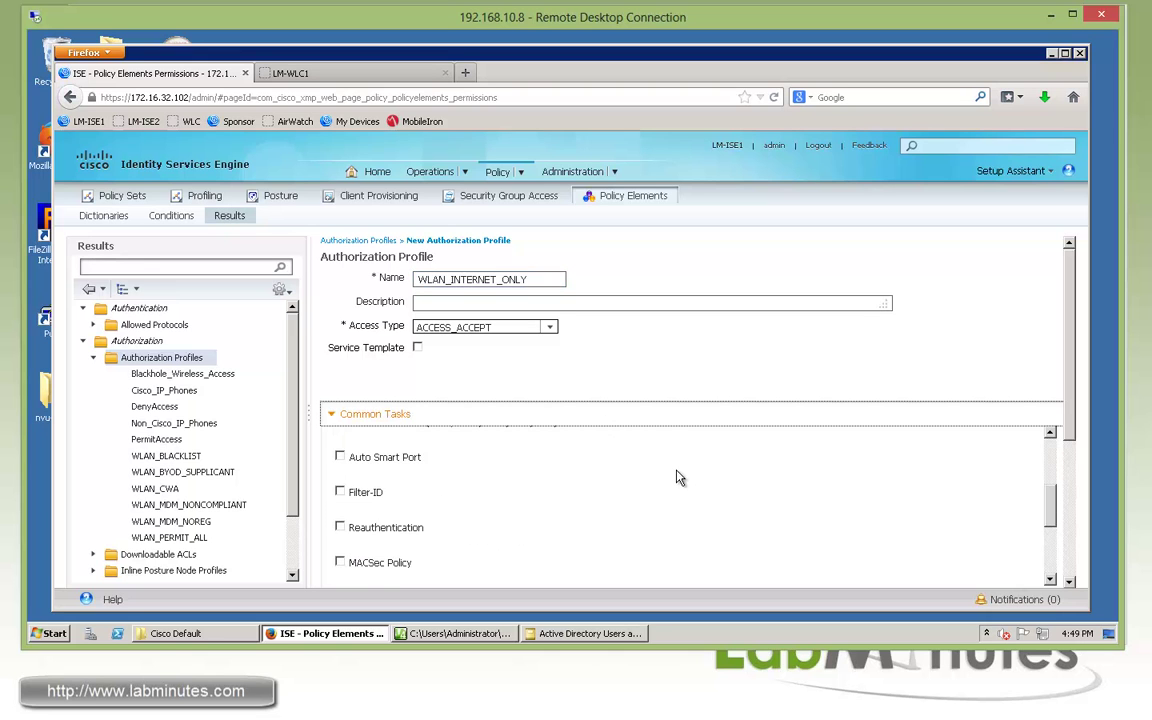
click(340, 533)
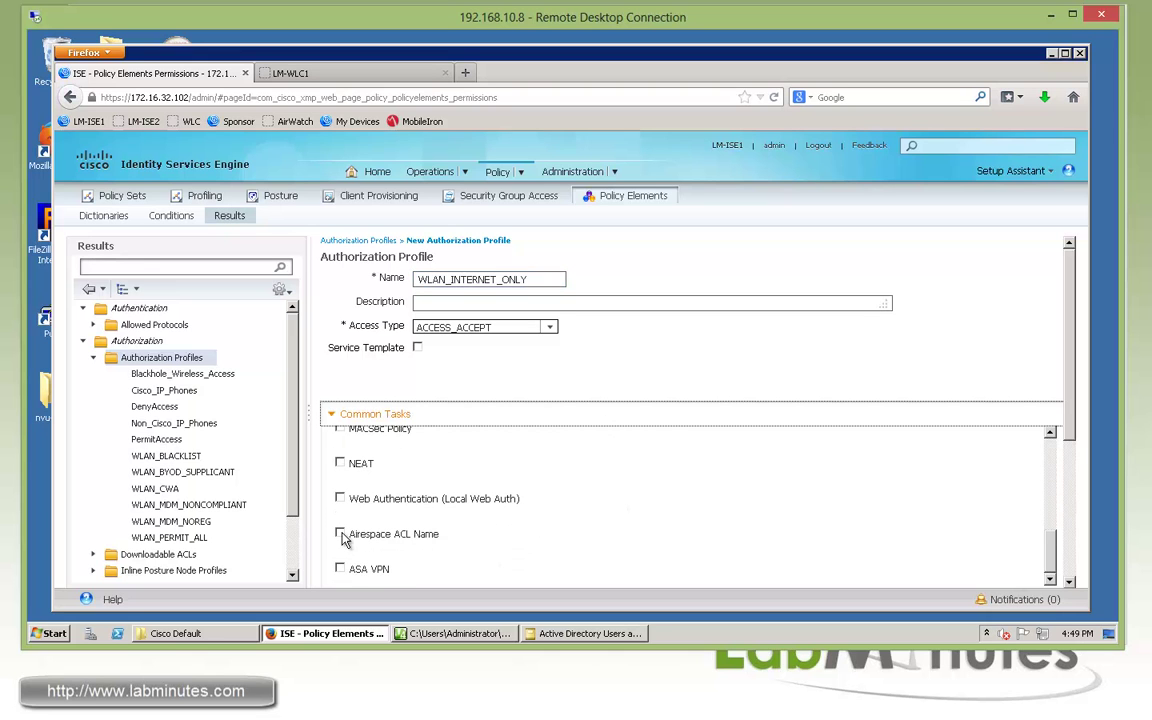
click(572, 534)
text(LM)
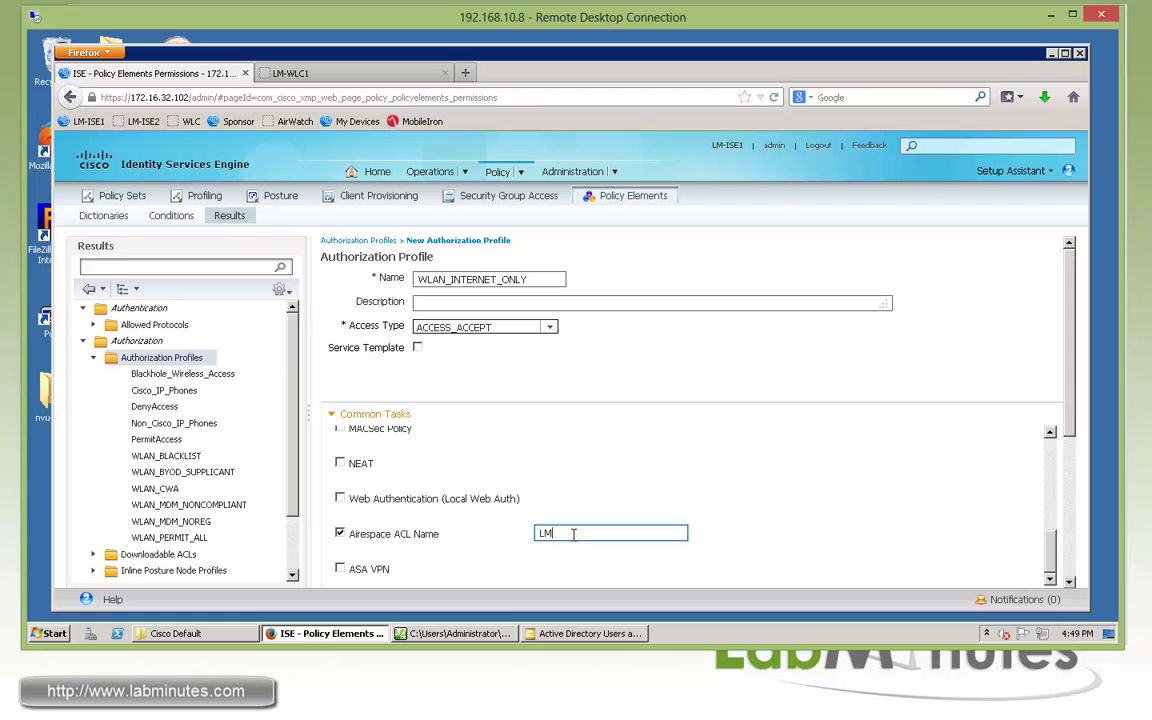
text(-INTERNET-ONLY)
Inspect LM-INTERNET-ONLY's rules, noting the 10.0.0.0 deny and 0.0.0.0 permit with 5777 hits
click(318, 74)
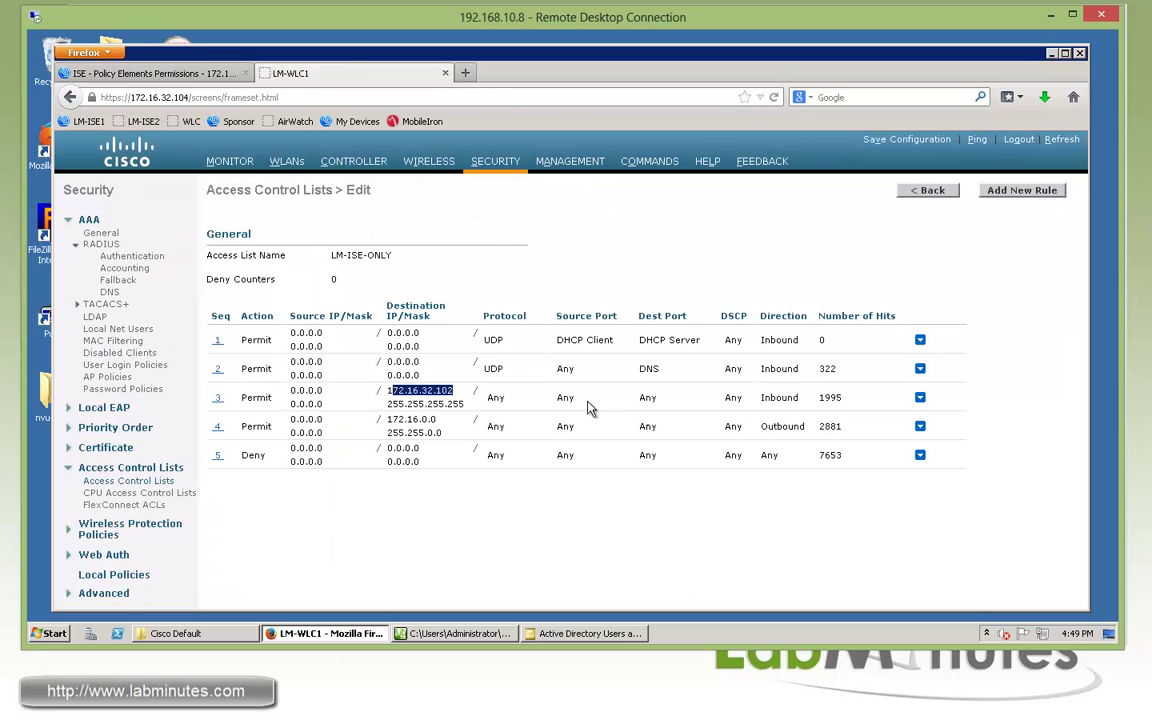
click(157, 483)
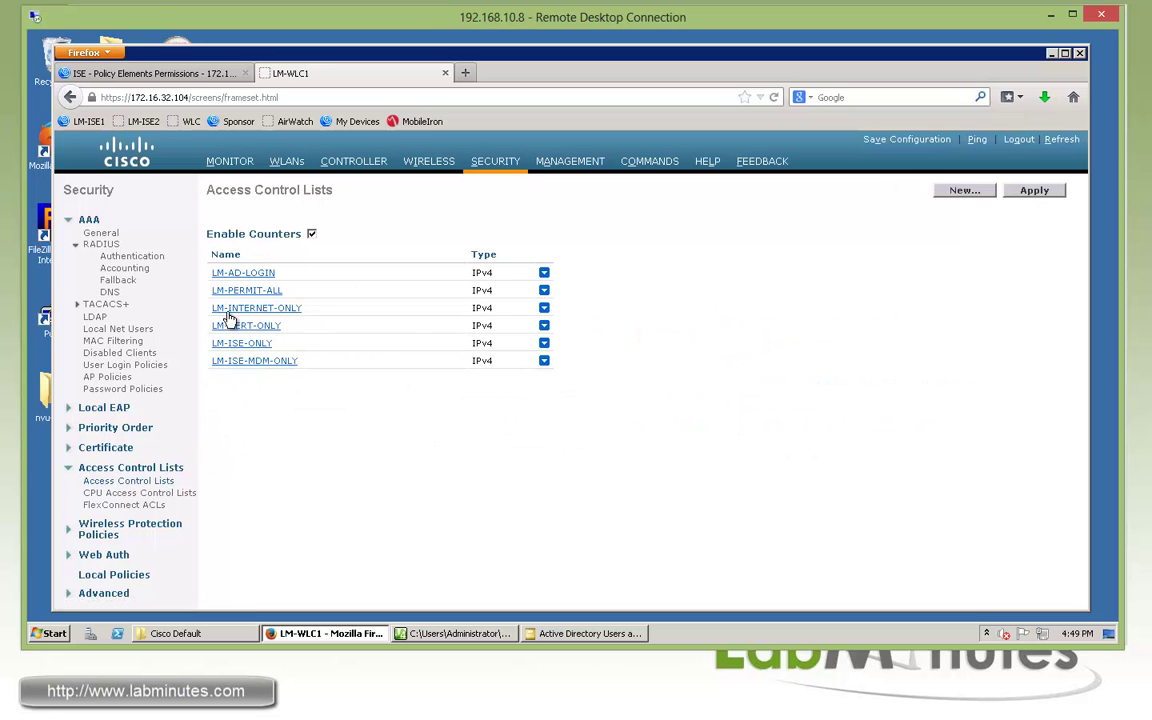
click(290, 308)
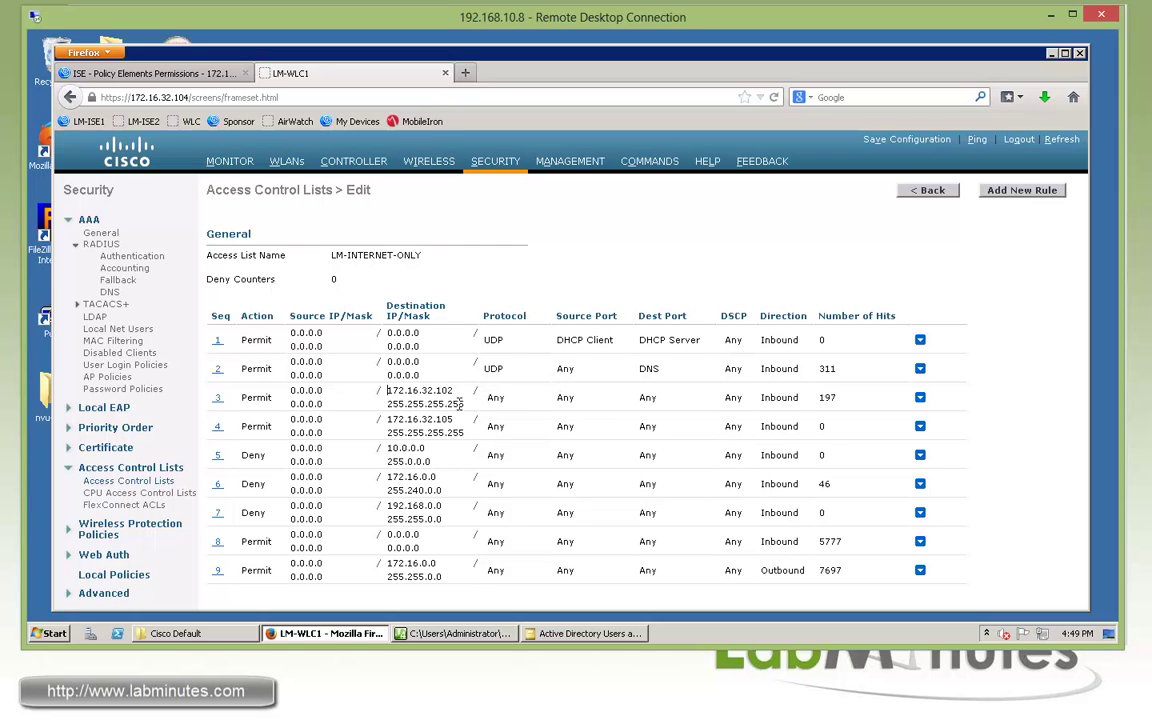
drag(388, 448, 421, 454)
click(390, 447)
drag(388, 534, 420, 536)
double_click(830, 541)
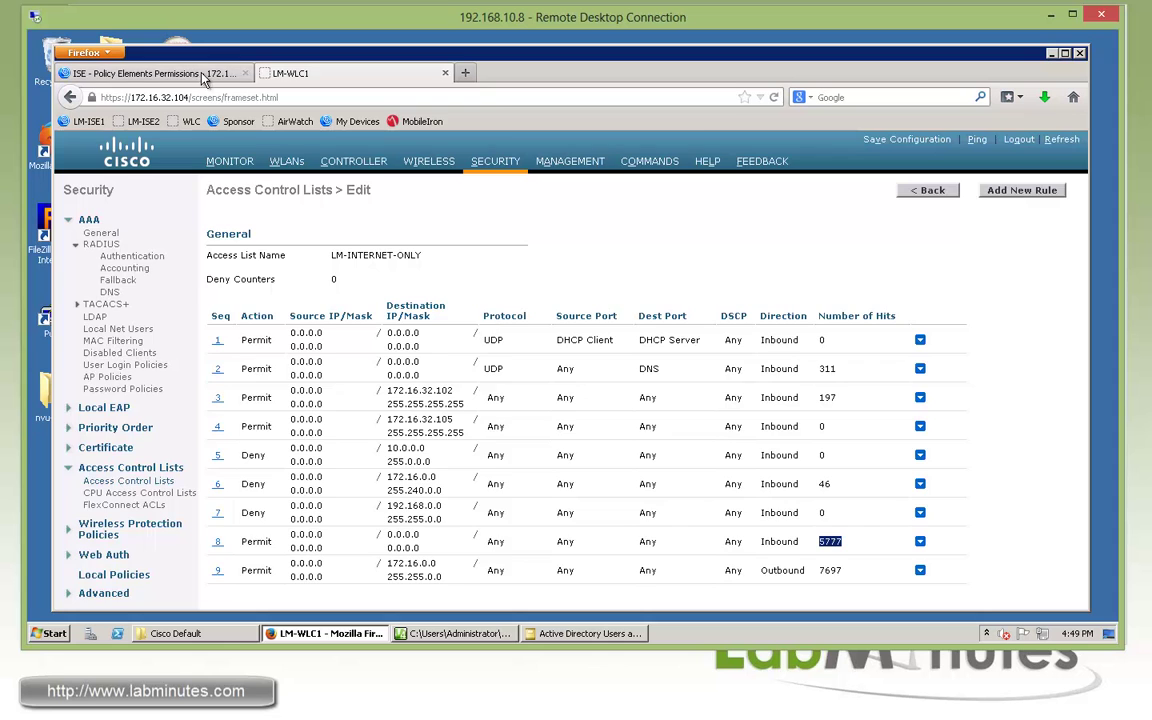
click(185, 73)
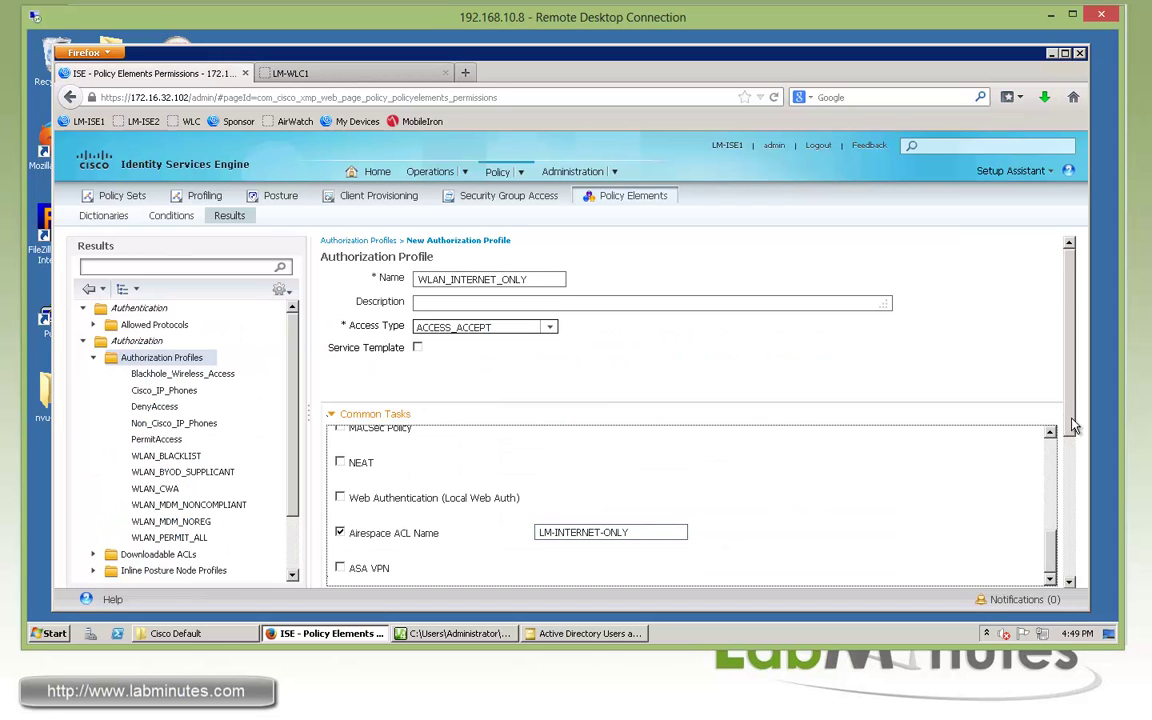
Submit the WLAN_INTERNET_ONLY profile and go to Policy > Policy Sets
scroll(784, 500, down, 3)
click(345, 580)
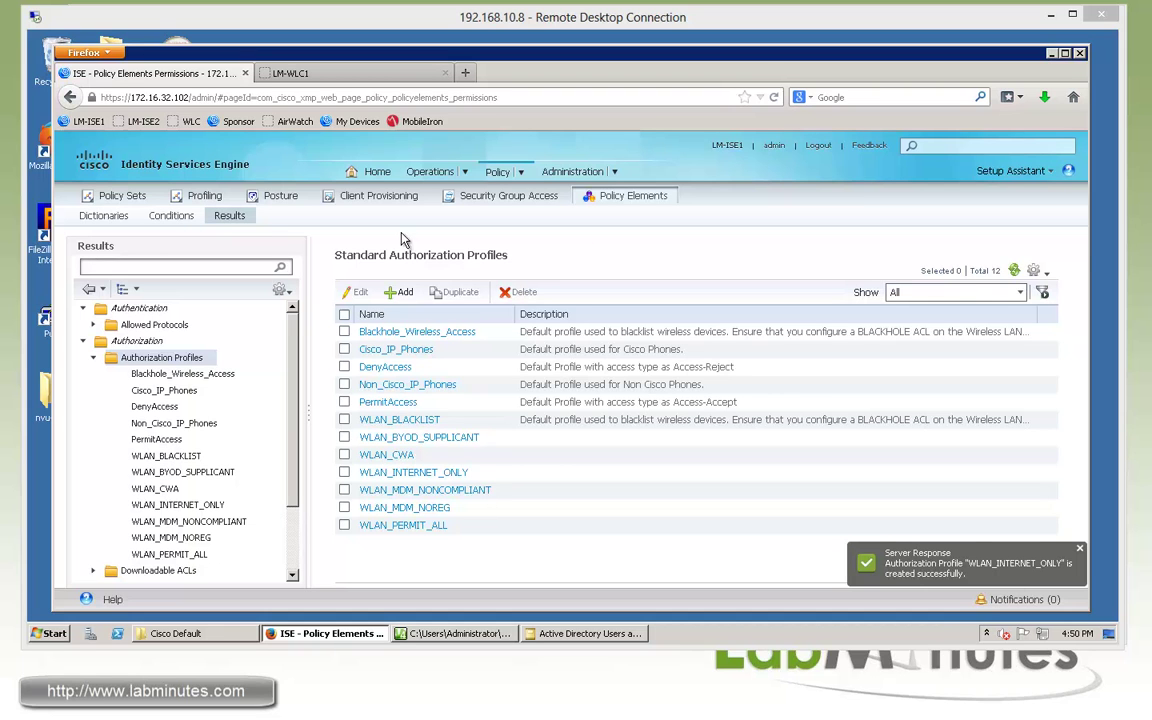
click(522, 172)
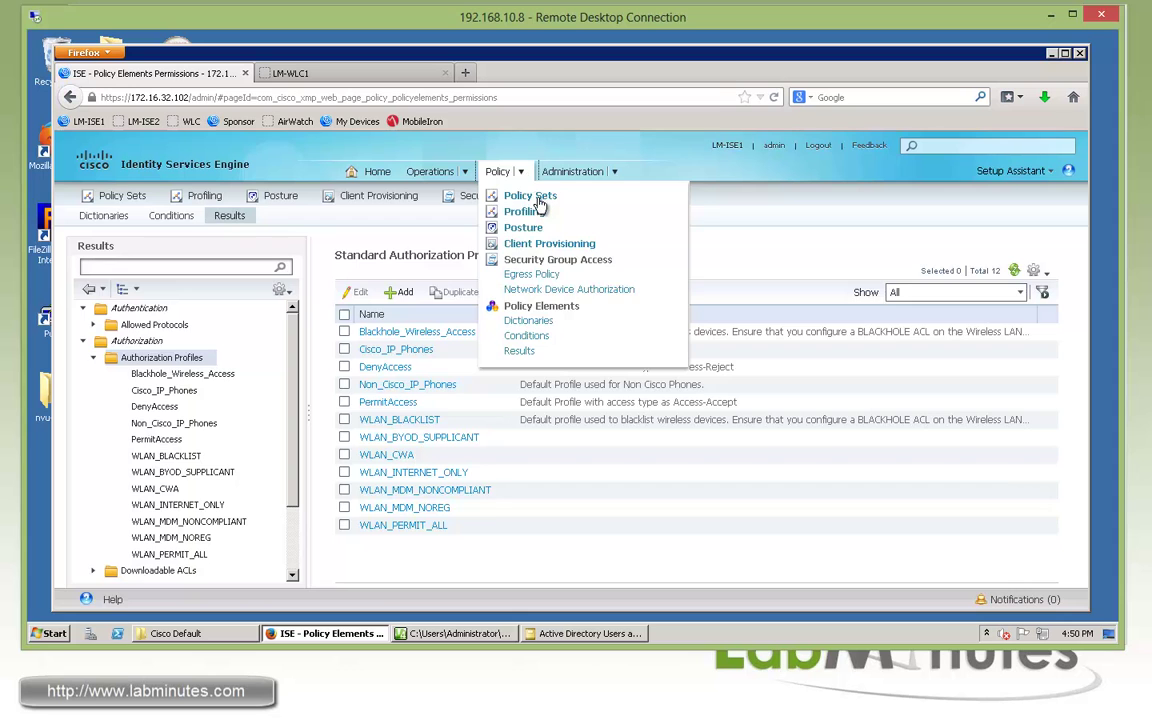
click(522, 196)
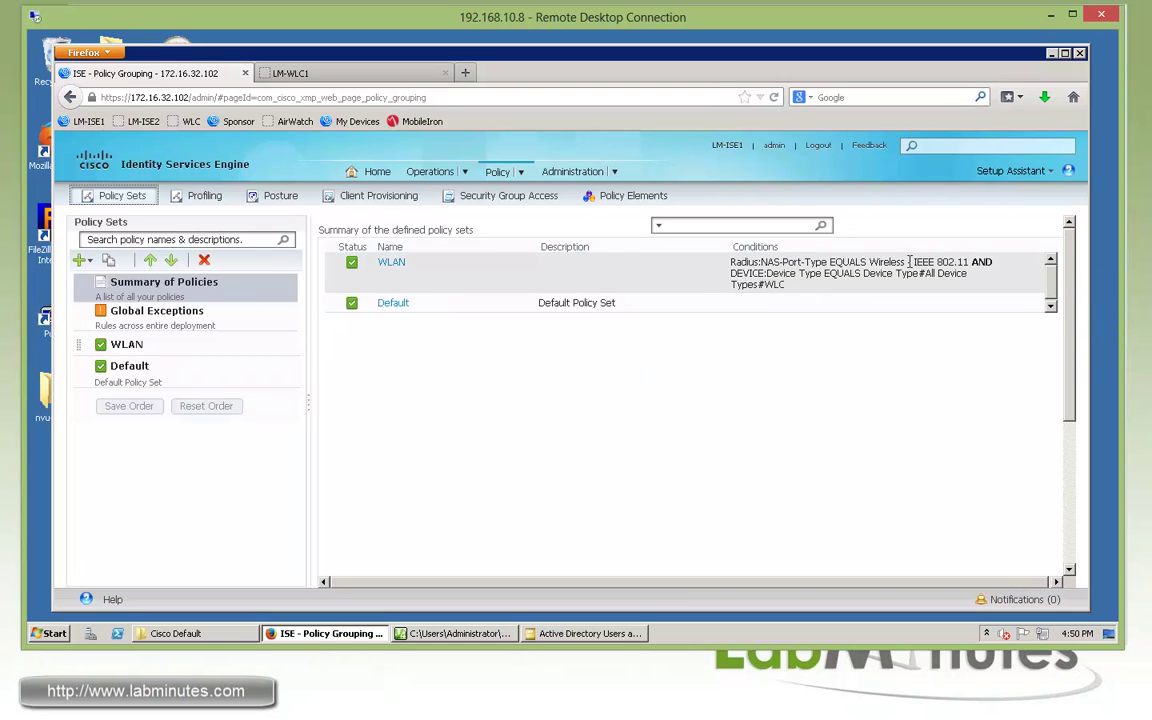
Review the WLAN policy set's NAS-Port-Type and All Device Types#WLC conditions
drag(768, 262, 968, 263)
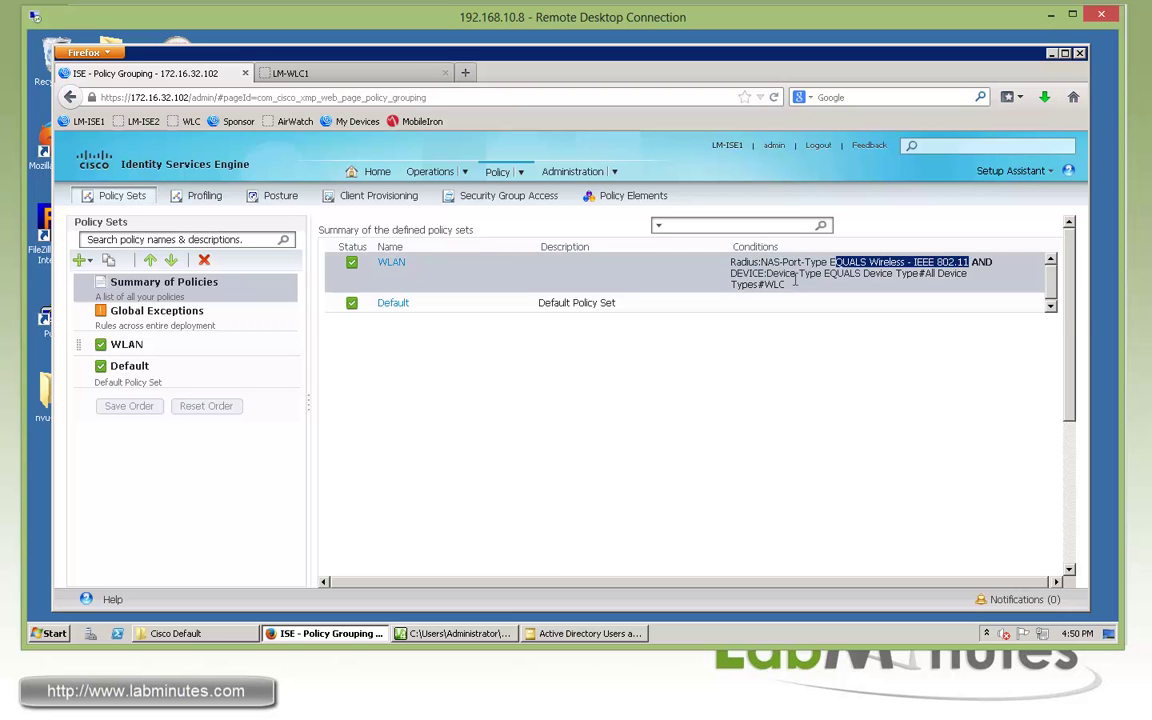
drag(757, 273, 784, 284)
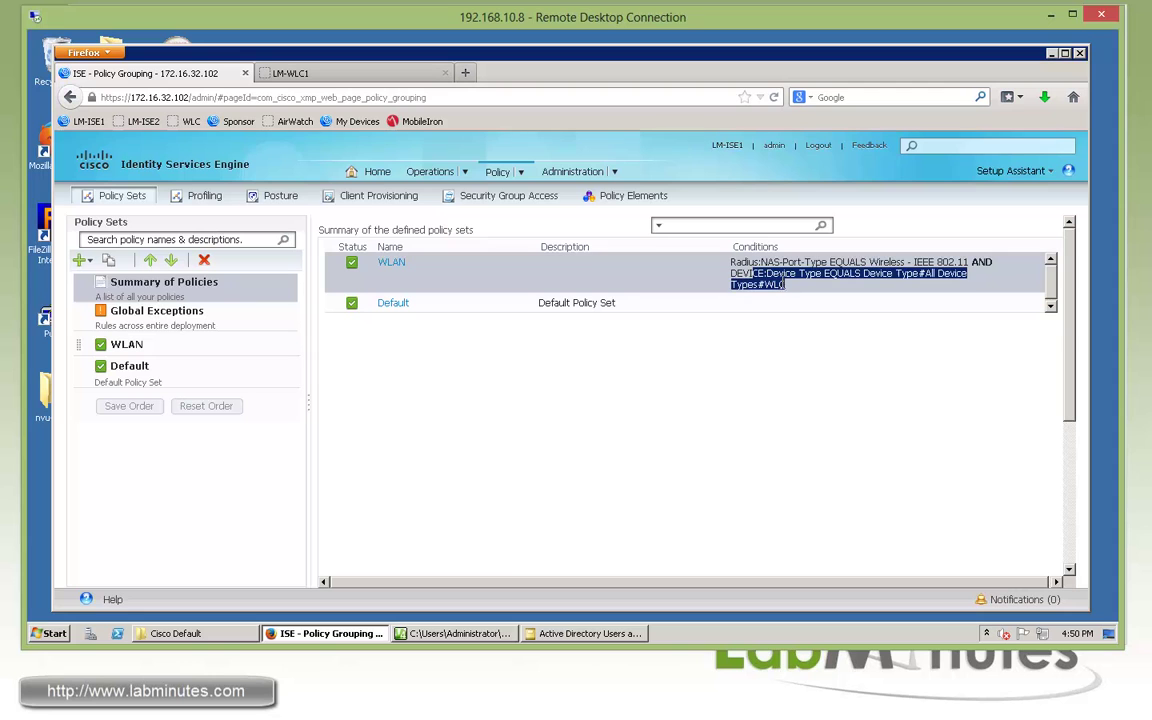
click(922, 269)
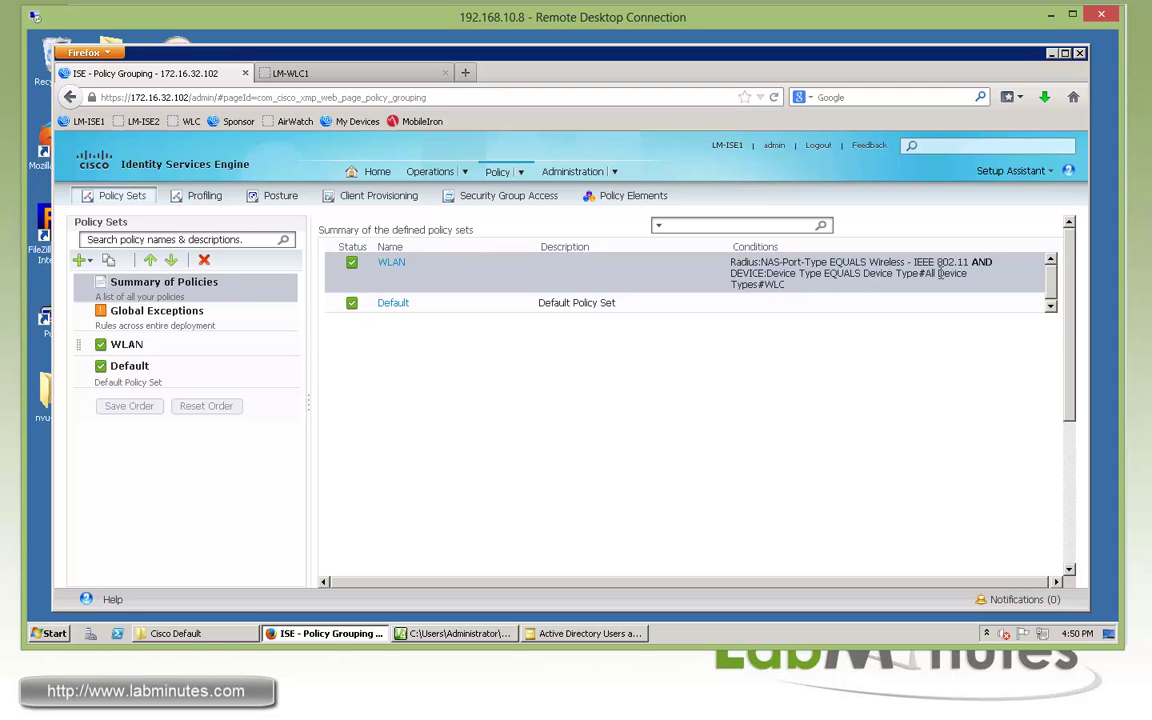
drag(939, 273, 786, 285)
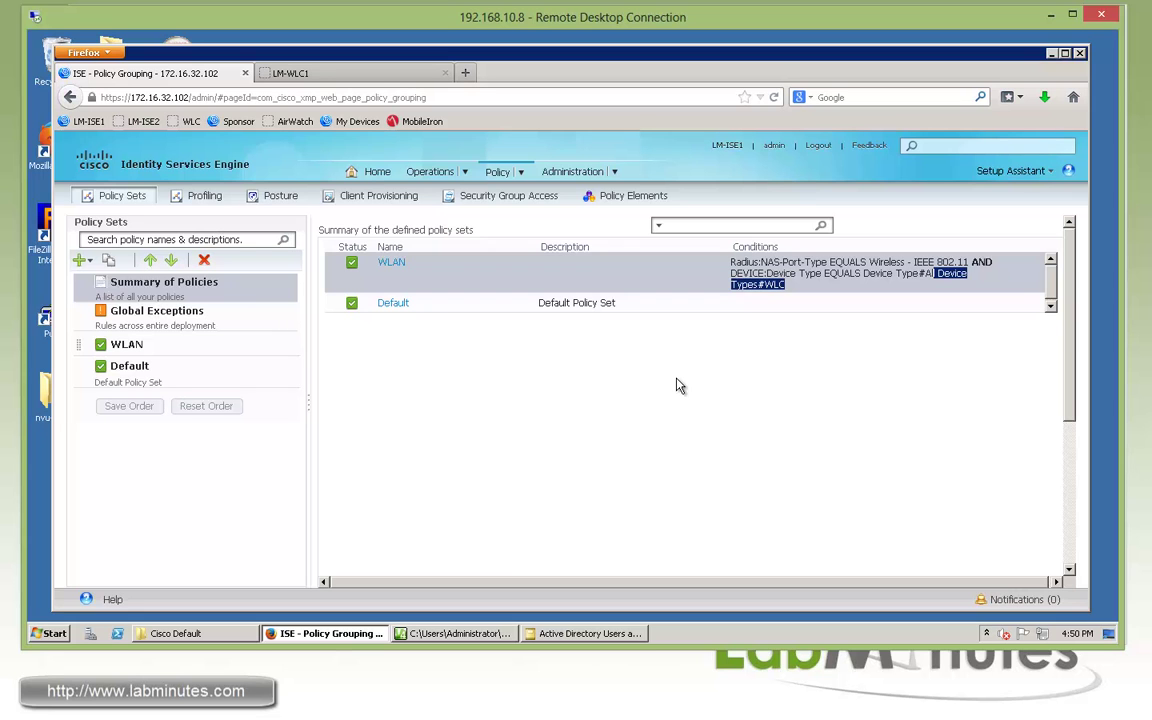
Edit the WLAN set's default authentication rule and check its 'If user not found' option
click(126, 344)
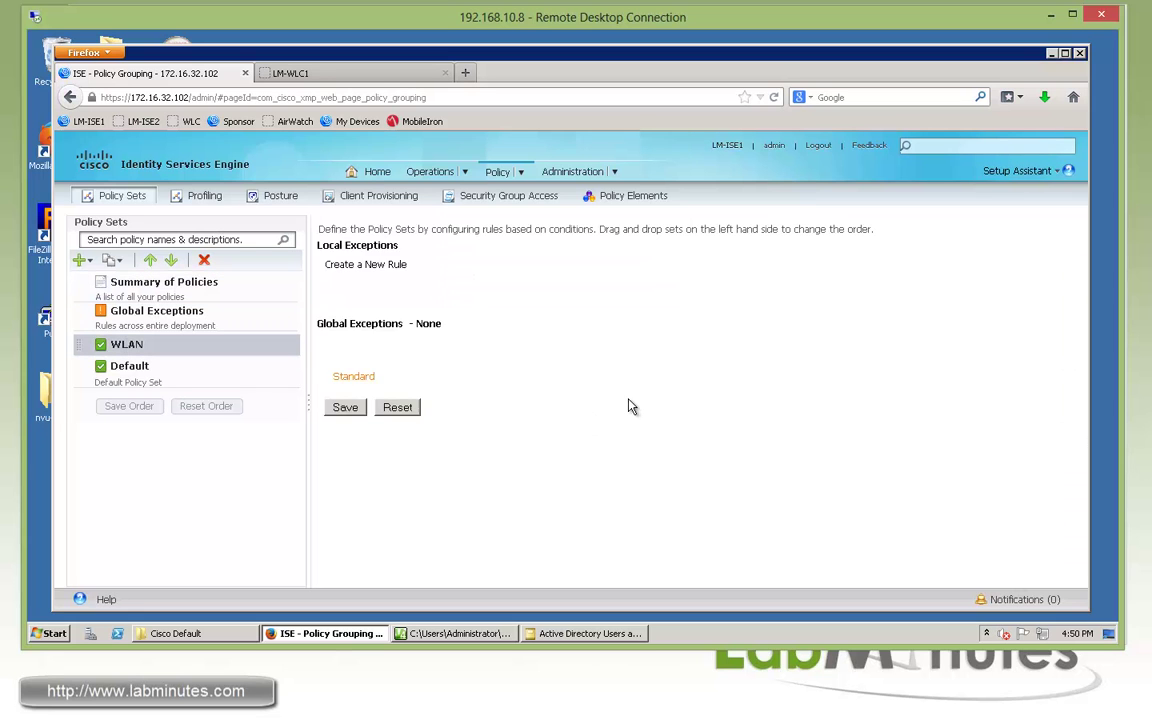
click(342, 301)
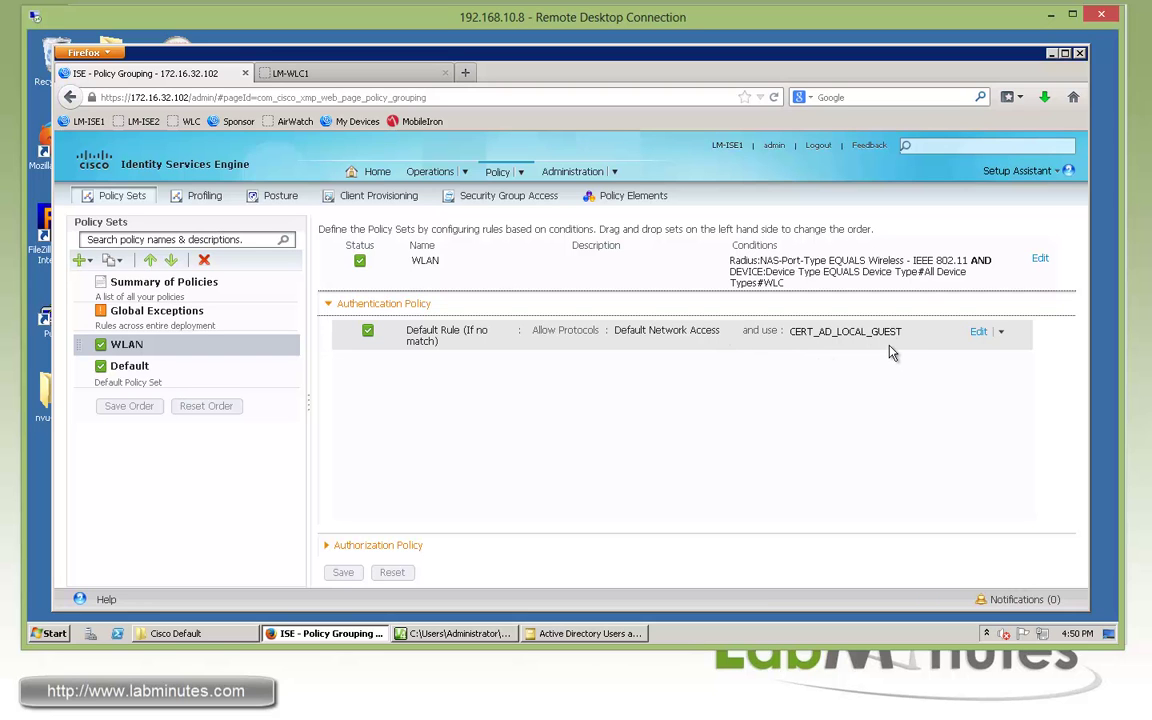
click(1000, 331)
click(978, 330)
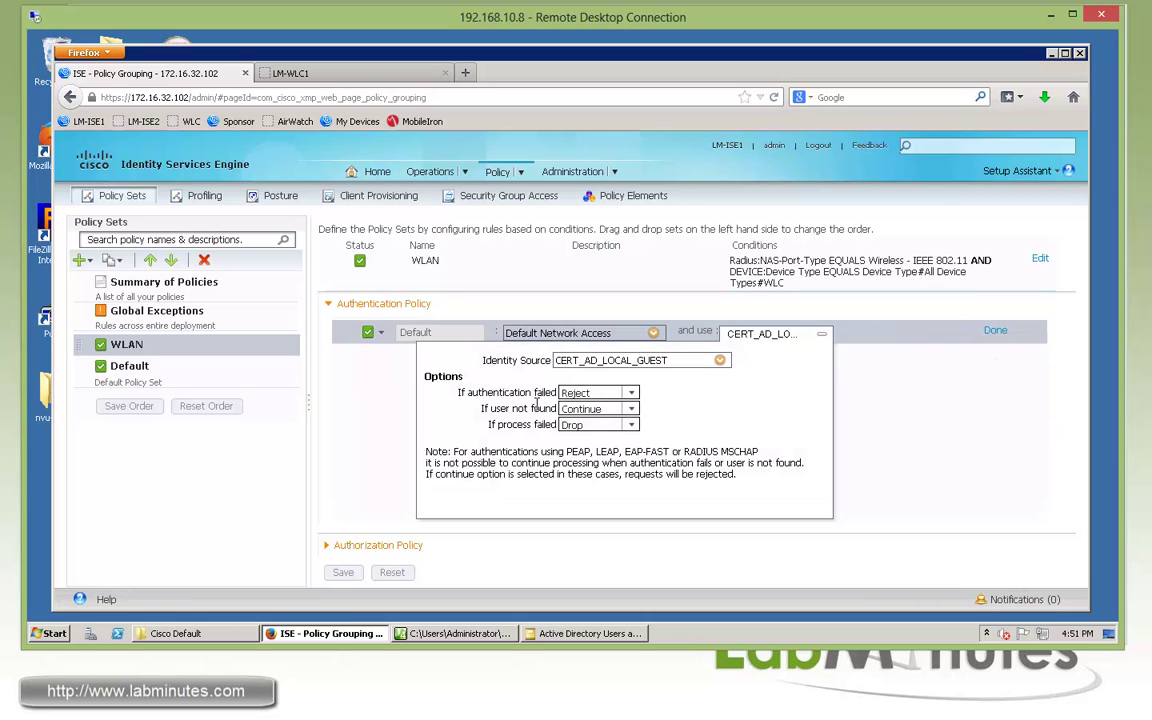
drag(492, 408, 547, 408)
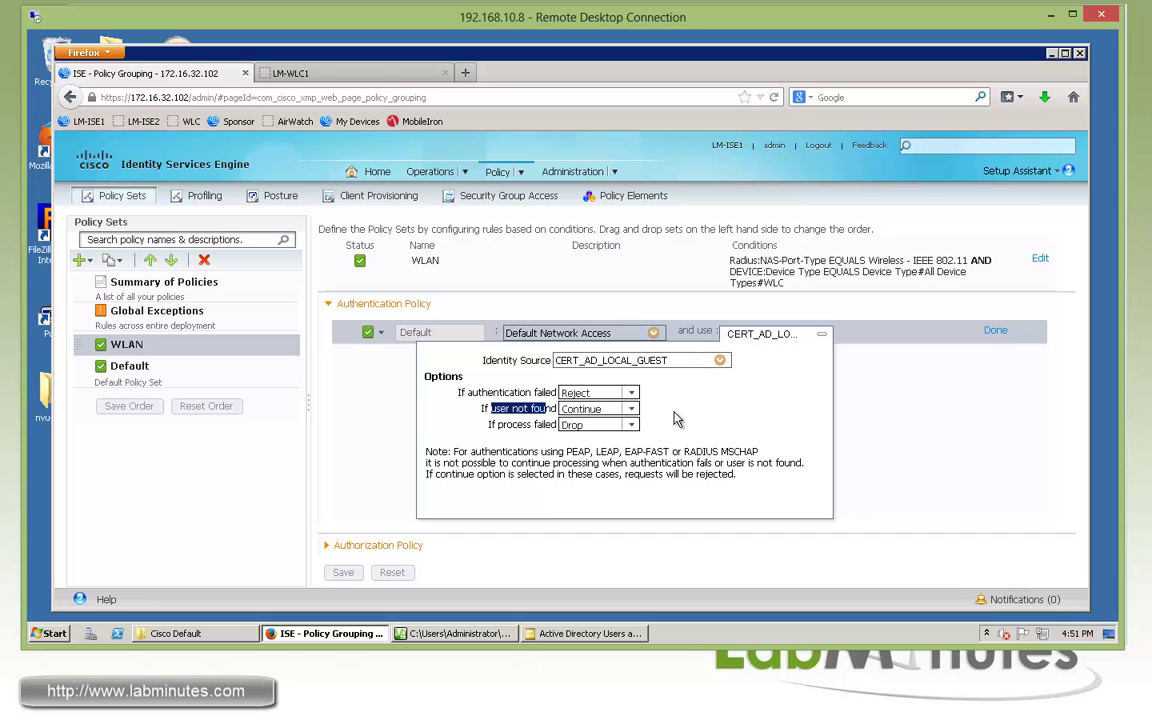
click(631, 409)
click(910, 419)
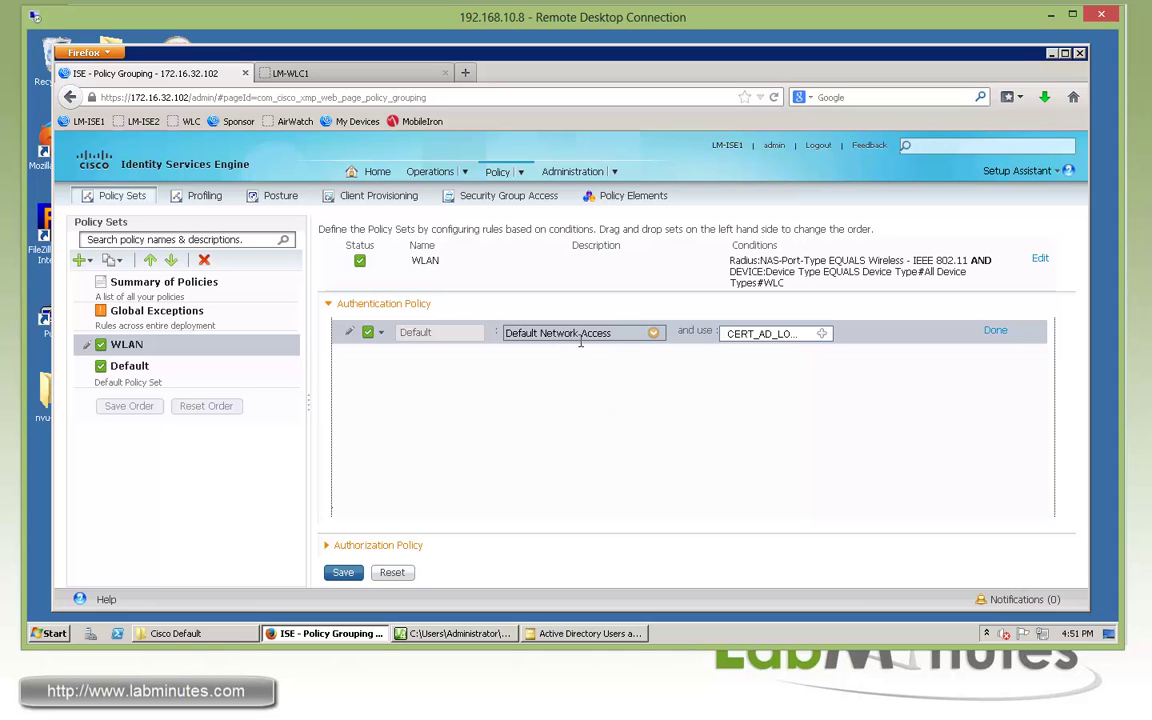
Open Policy Results in a new tab and view Default Network Access allowed protocols
click(500, 171)
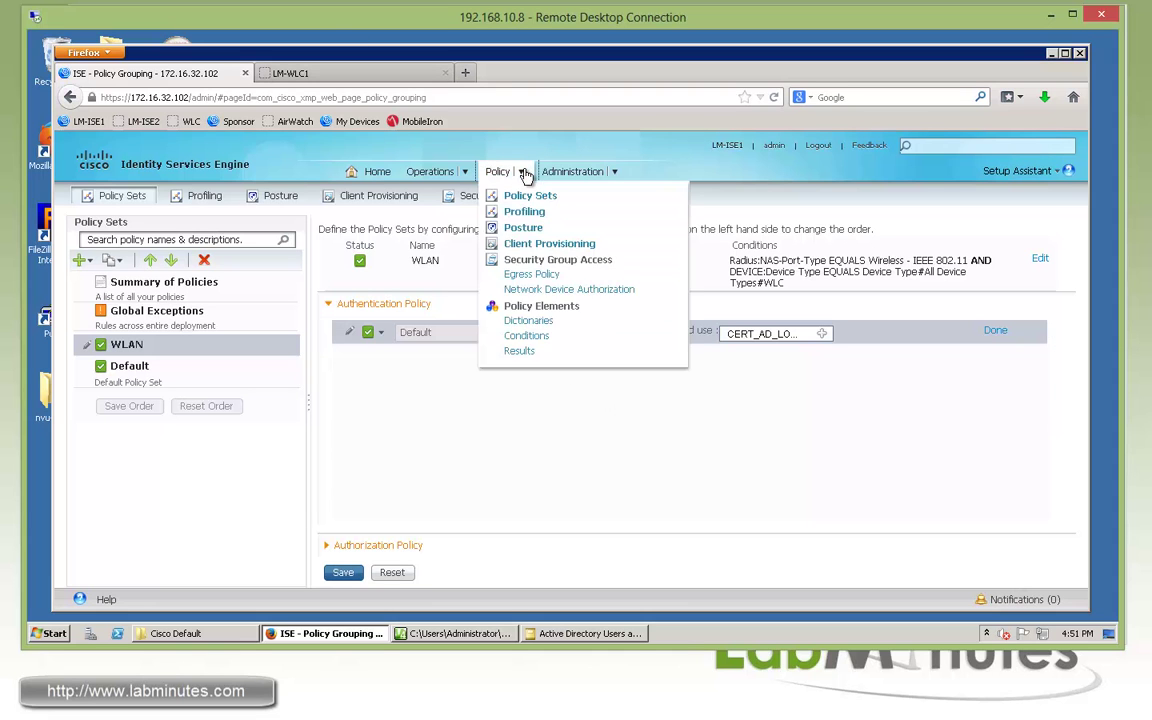
right_click(522, 352)
click(560, 360)
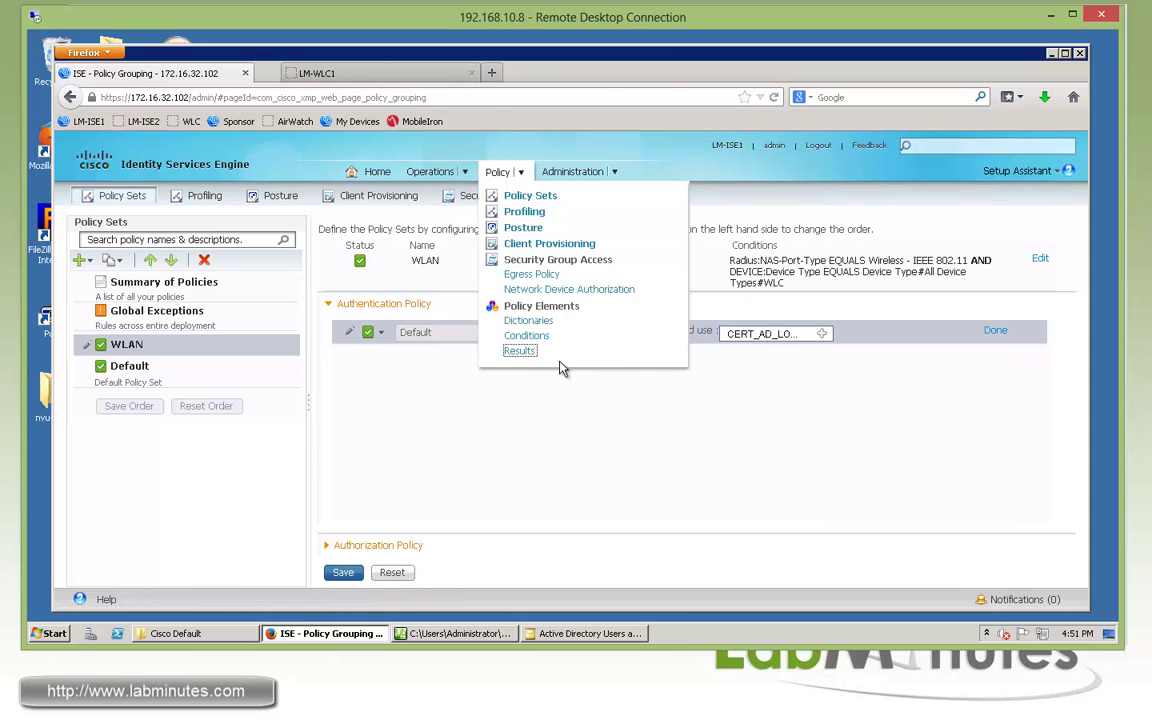
click(333, 77)
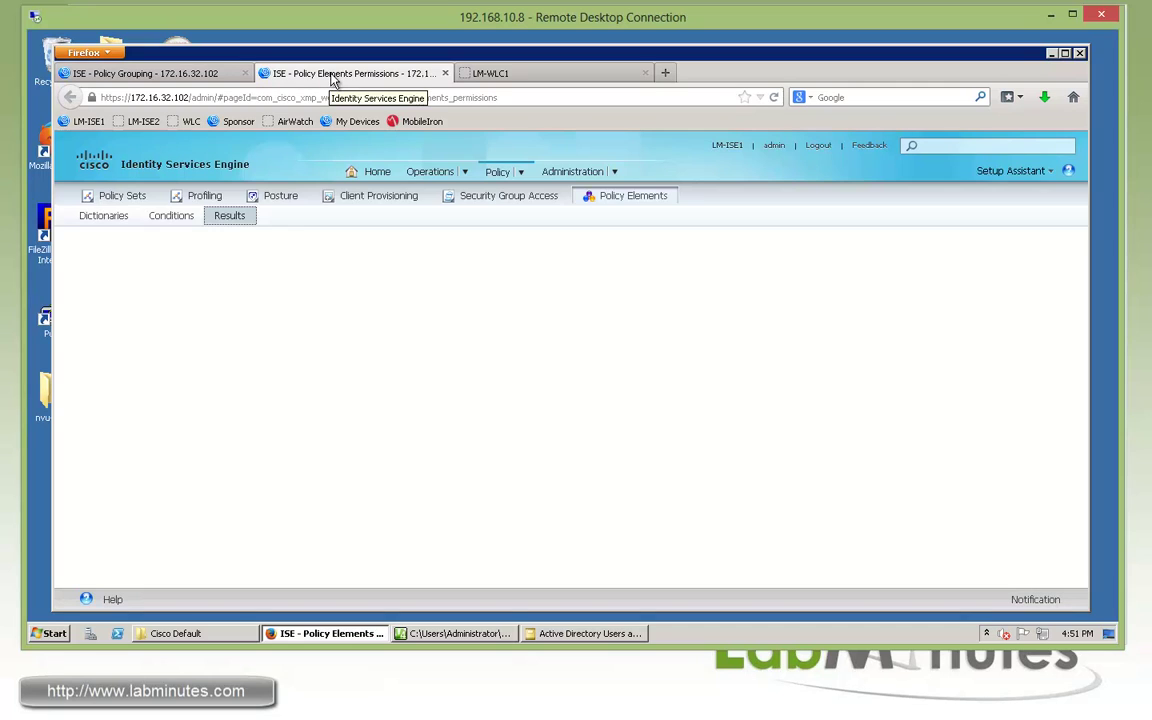
click(99, 312)
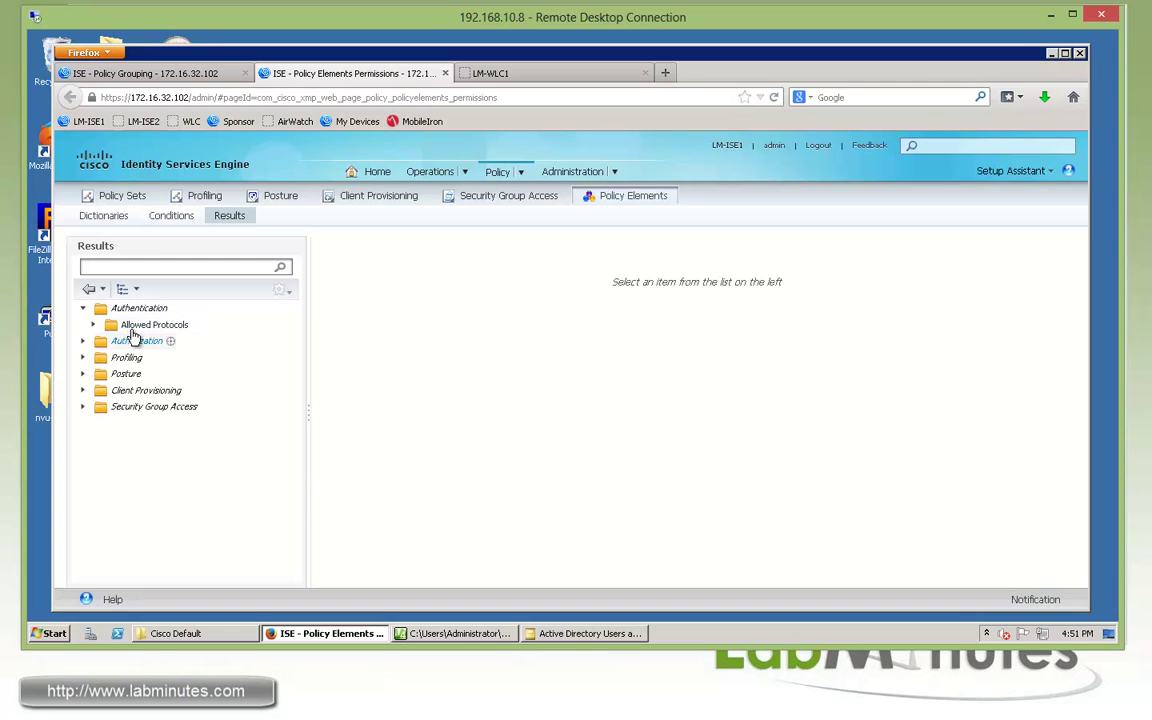
click(93, 325)
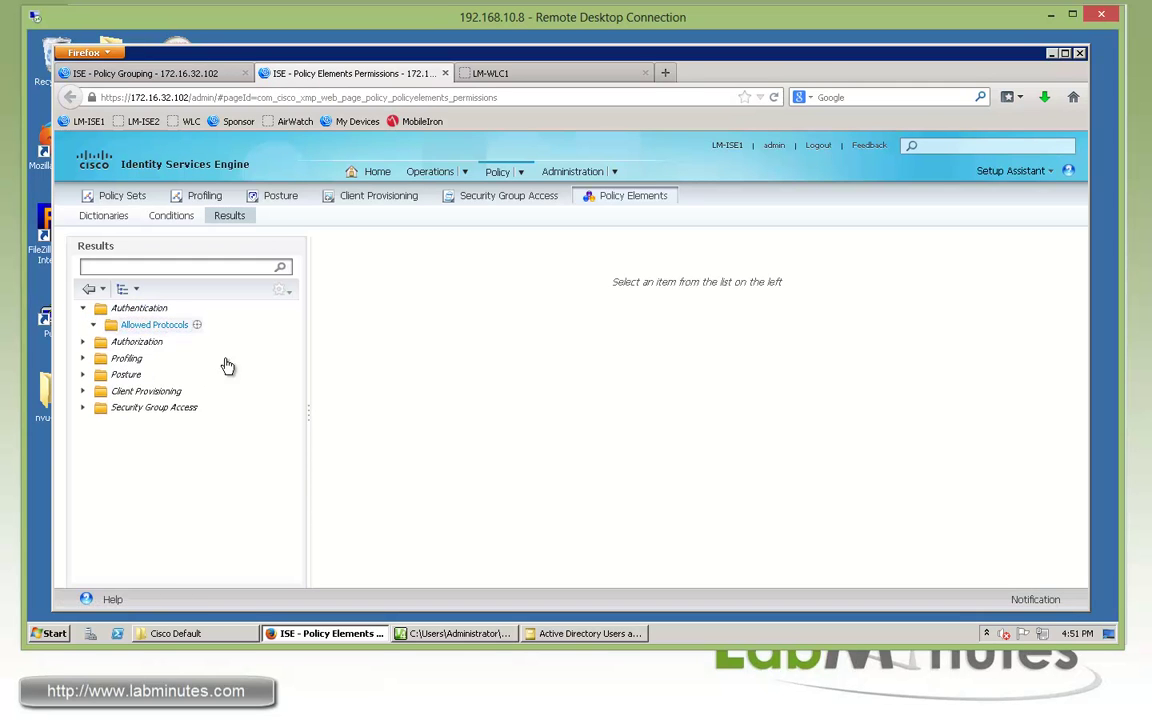
click(150, 341)
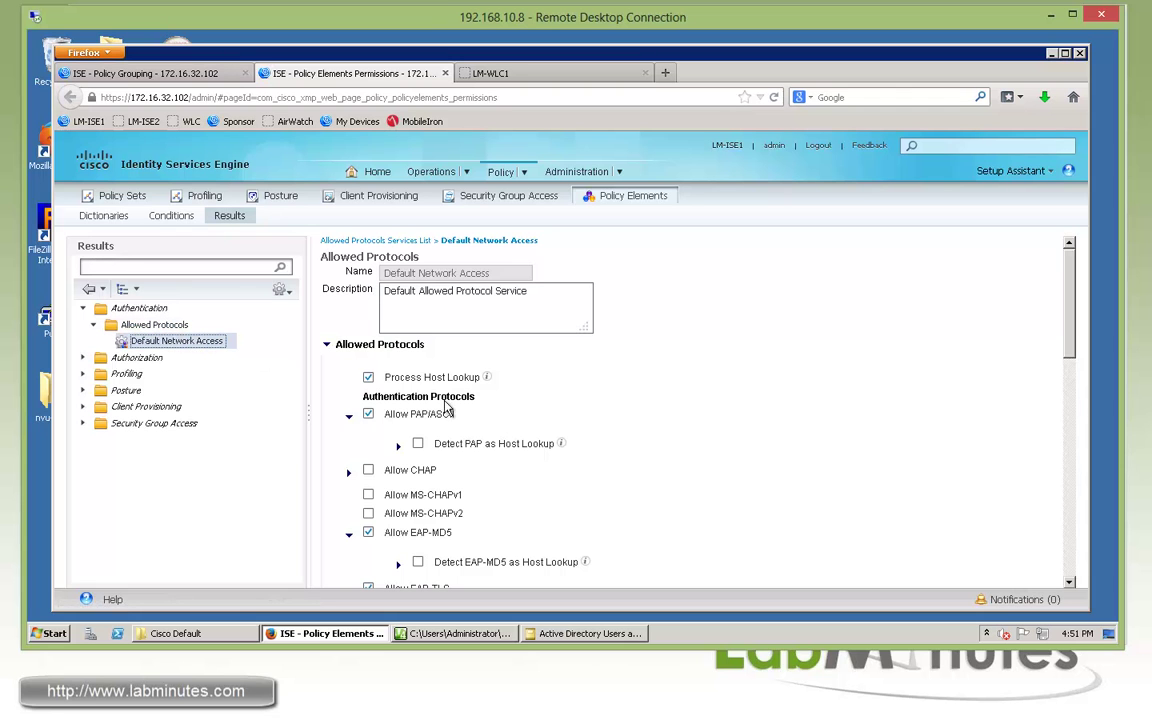
Finish the default authentication rule edit and scroll the authorization policy to Default DenyAccess
click(130, 73)
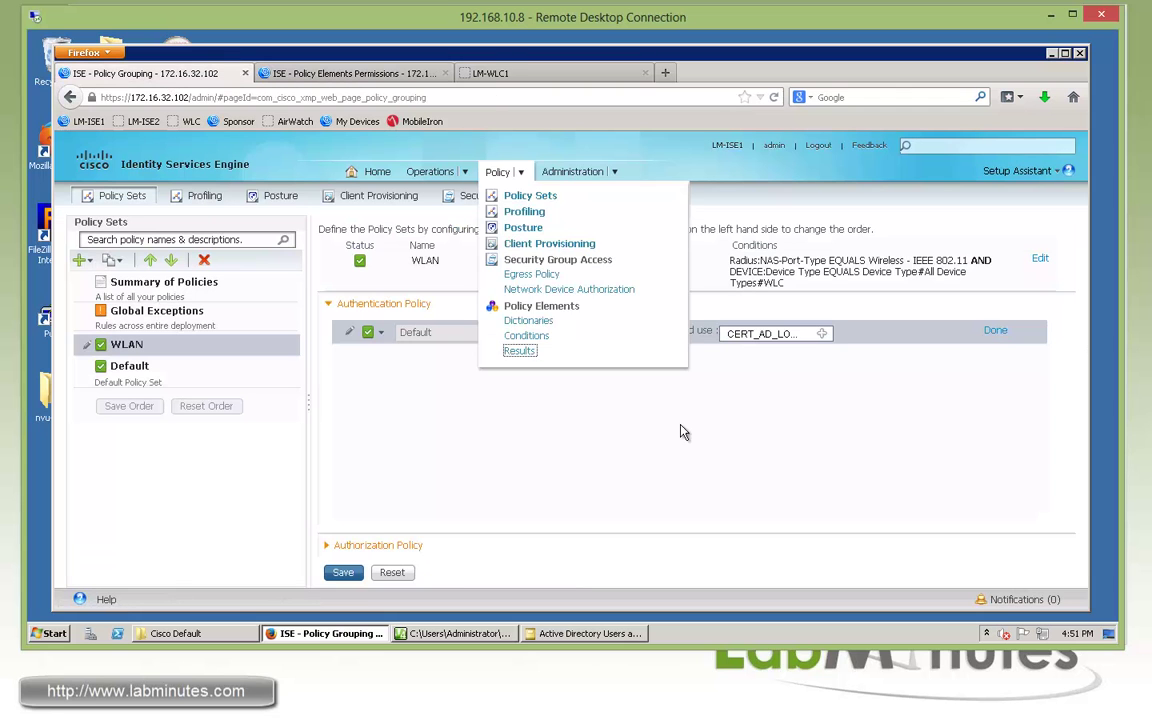
click(1004, 332)
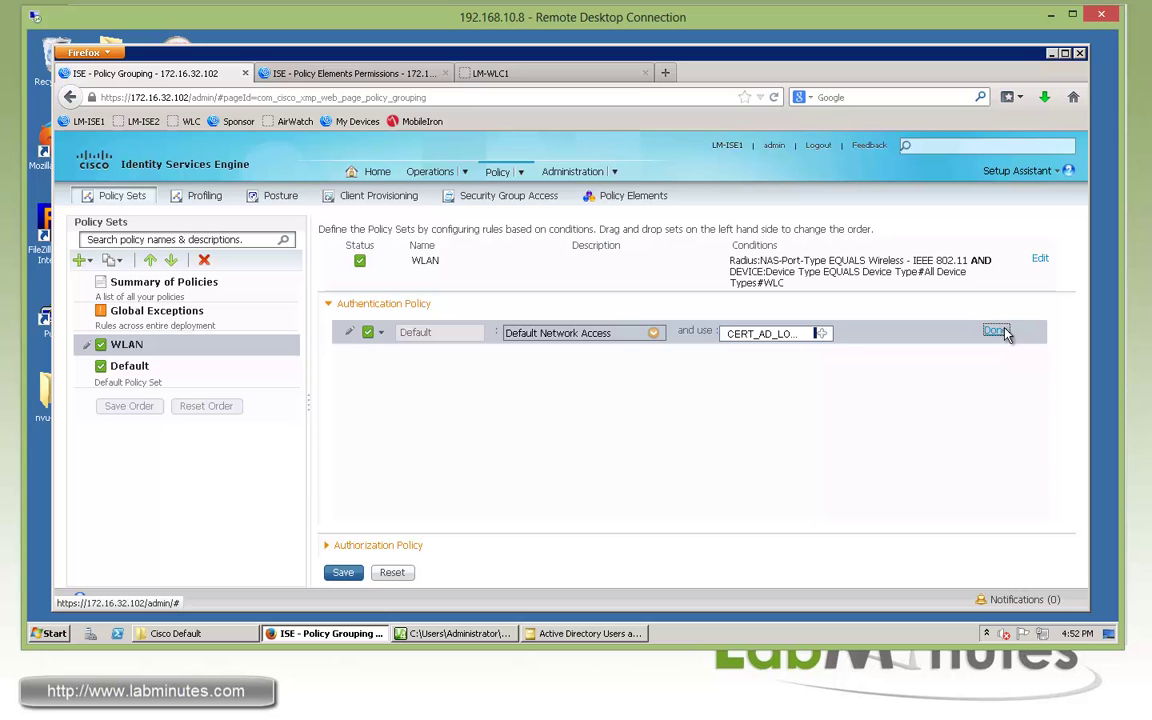
click(396, 545)
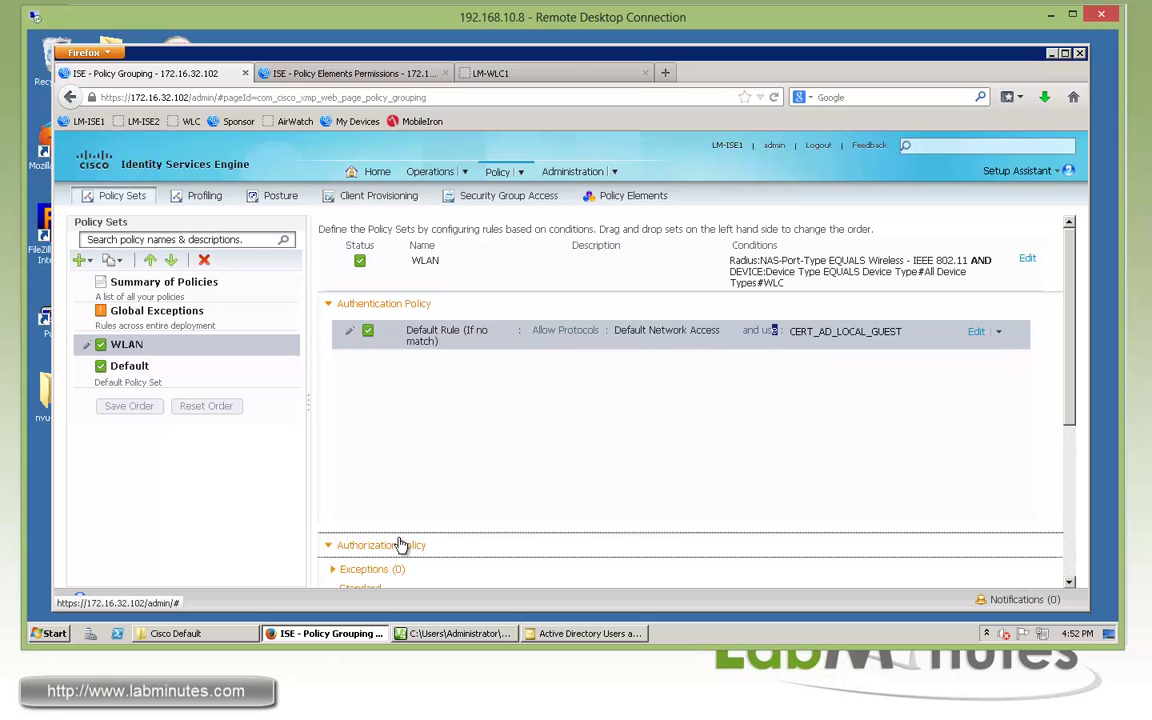
scroll(868, 474, down, 5)
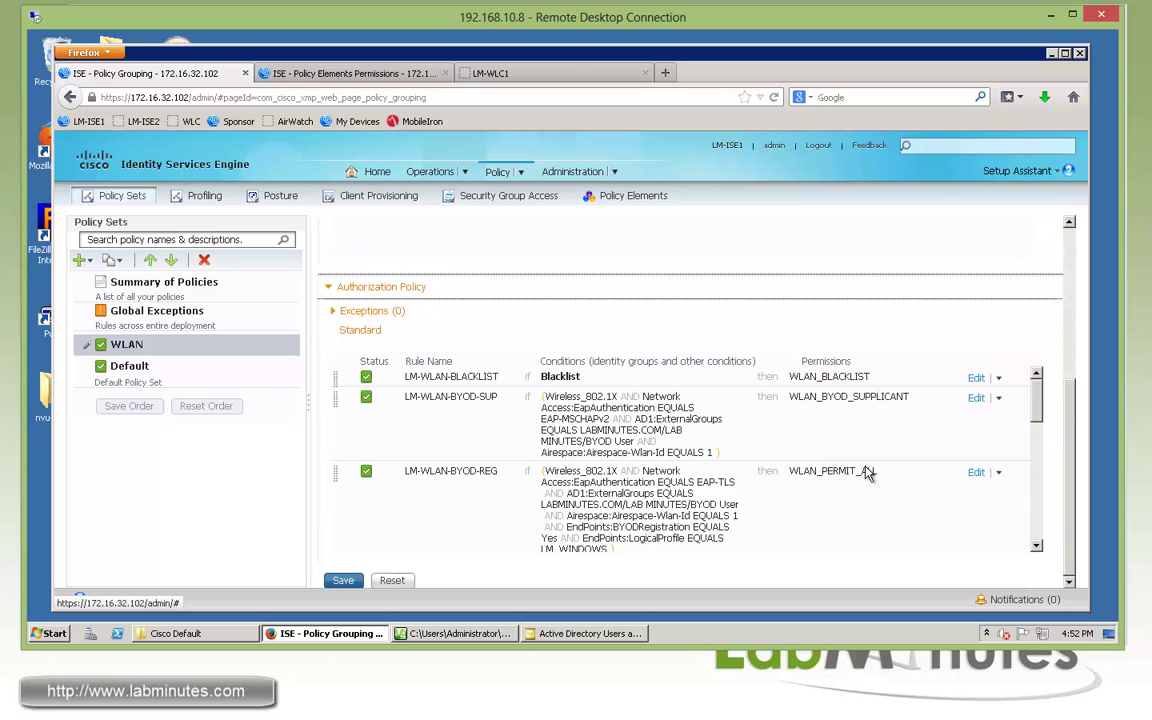
drag(1039, 385, 1037, 540)
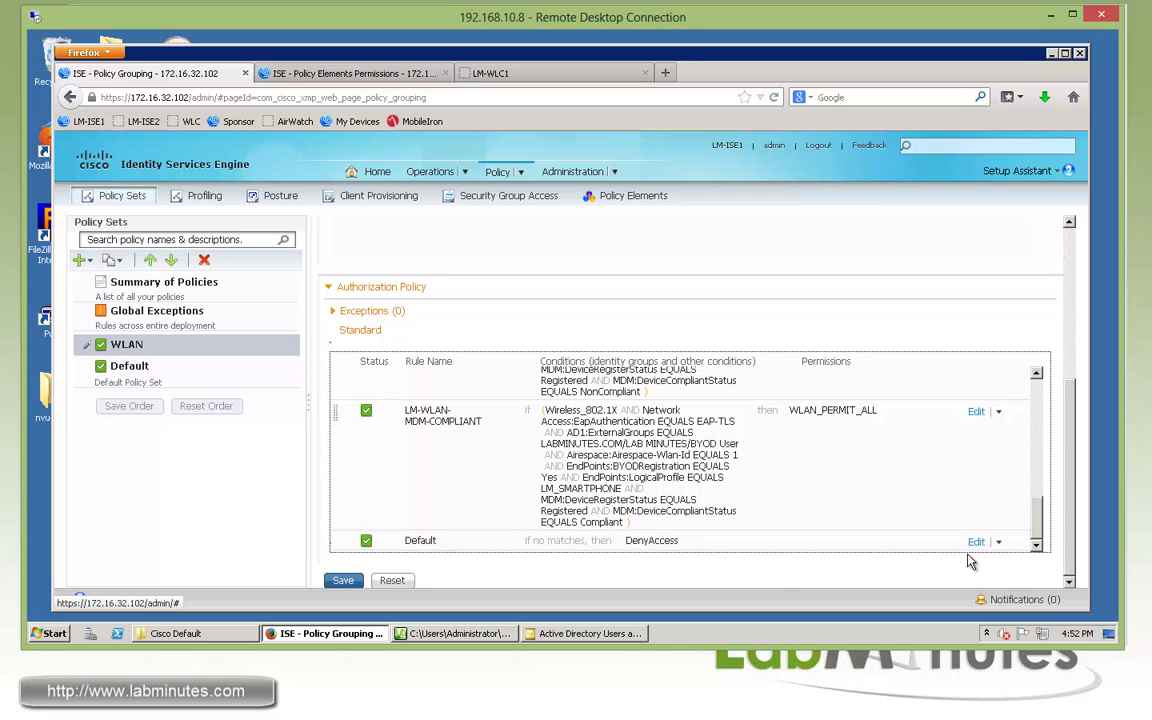
Insert a new authorization rule named LM-WLAN-CWA above the Default rule
click(999, 545)
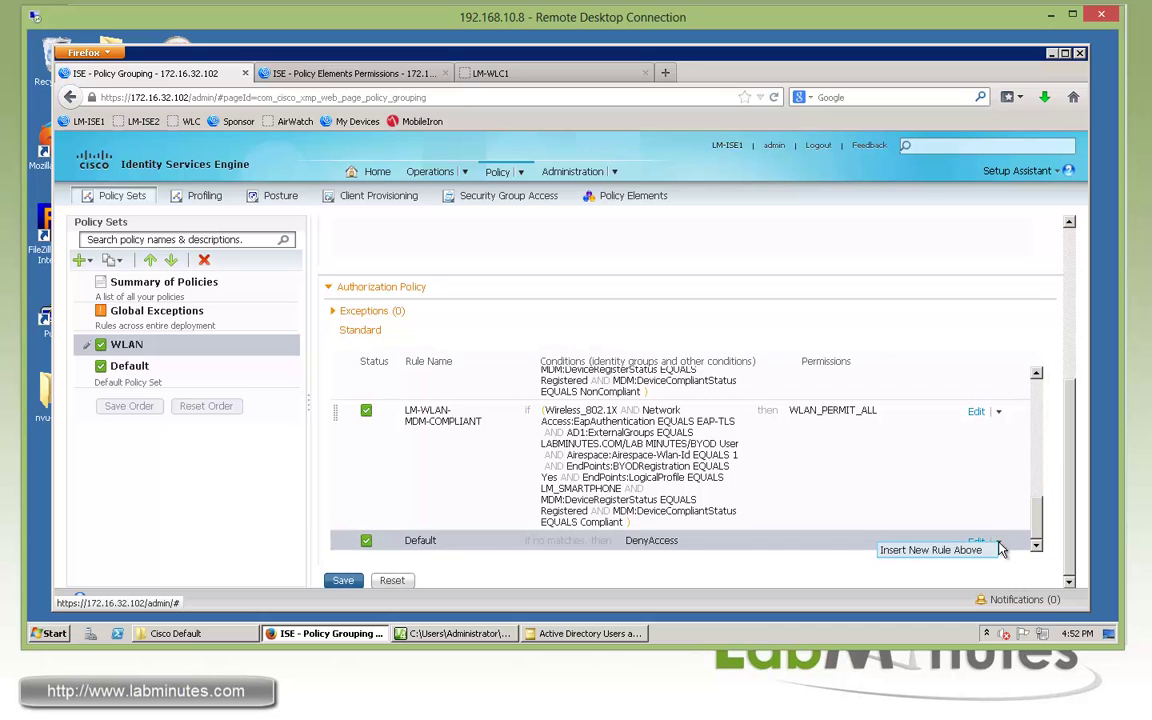
click(941, 549)
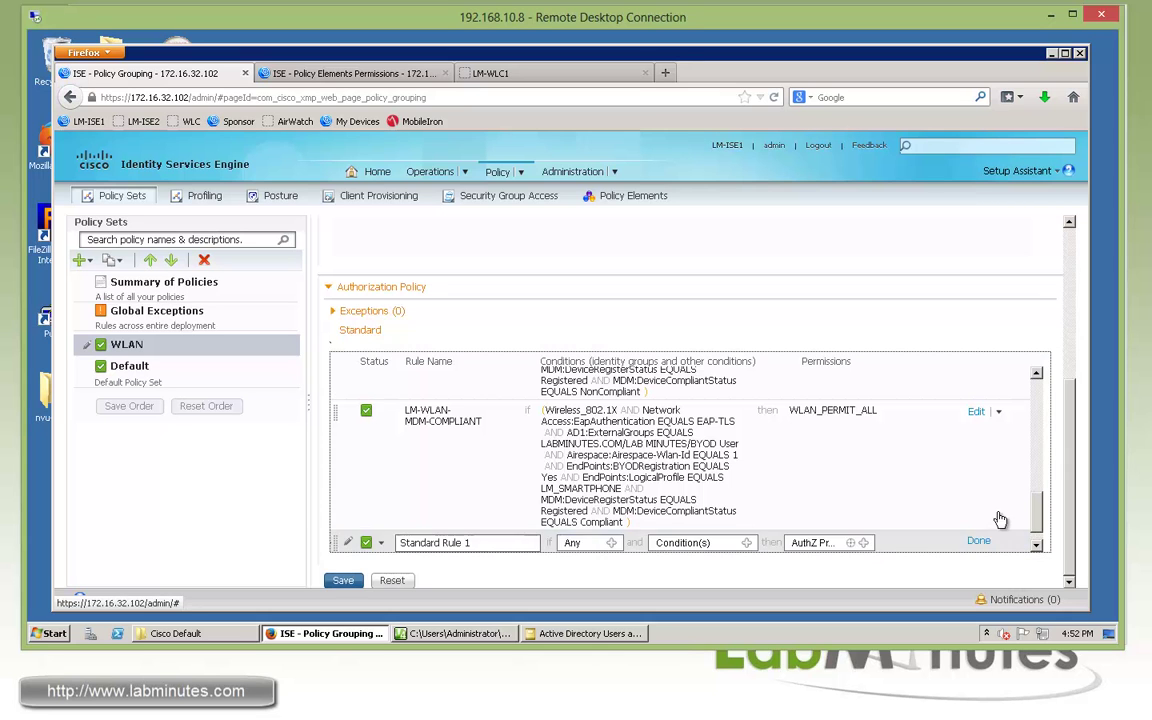
drag(470, 518, 386, 521)
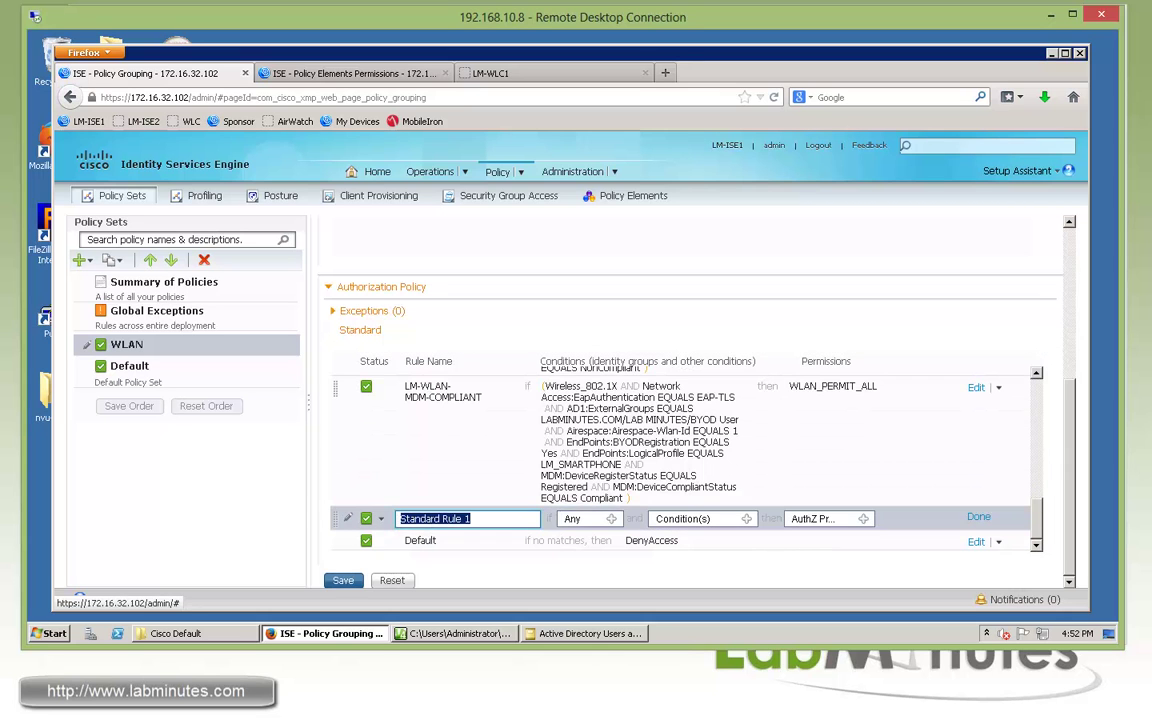
text(LM-WL)
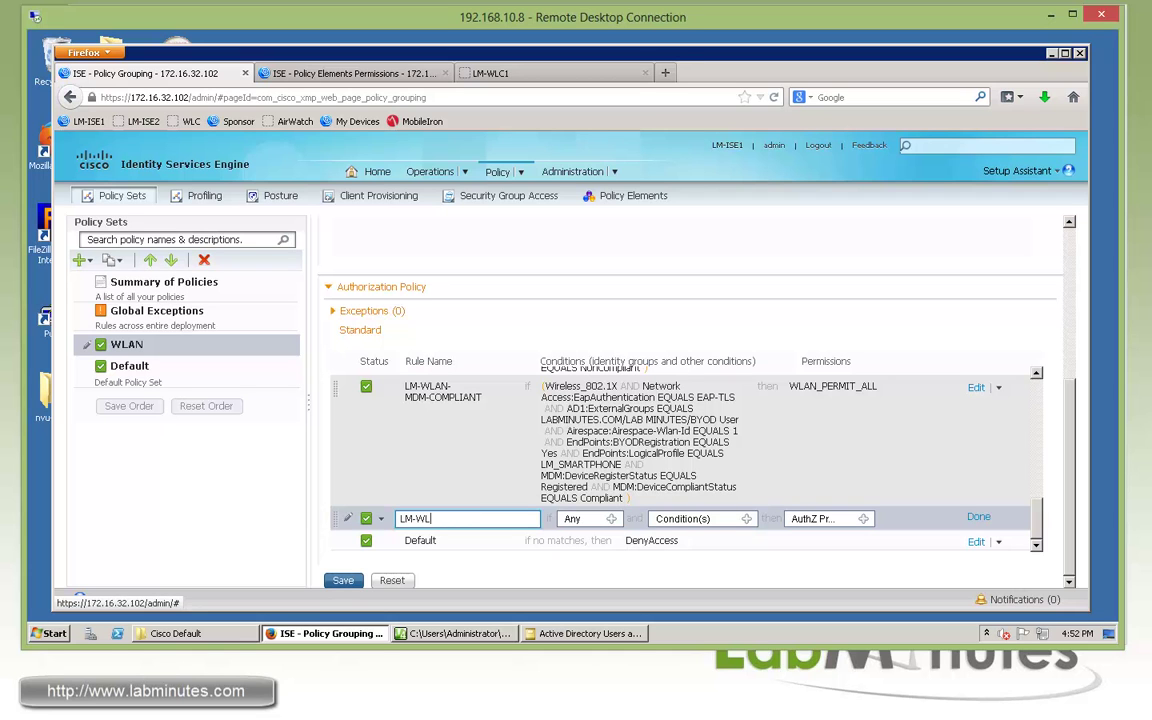
text(AN-CWA)
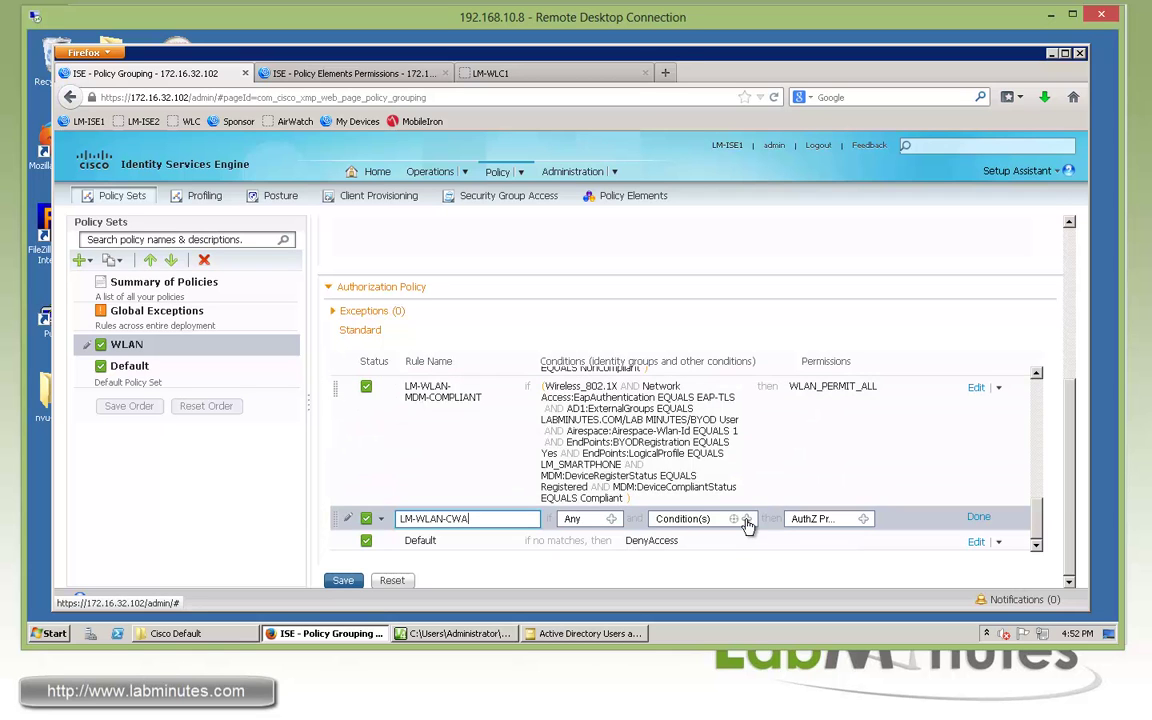
Give LM-WLAN-CWA the Wireless_MAB compound condition from the library
click(746, 518)
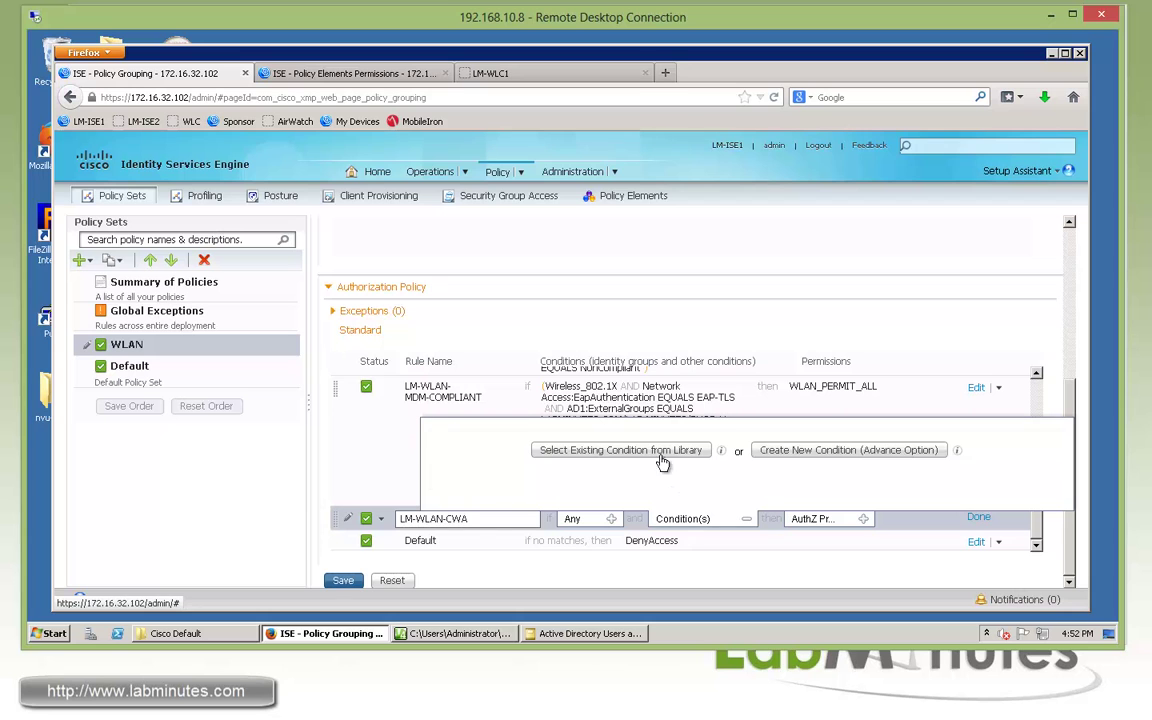
click(605, 449)
click(541, 481)
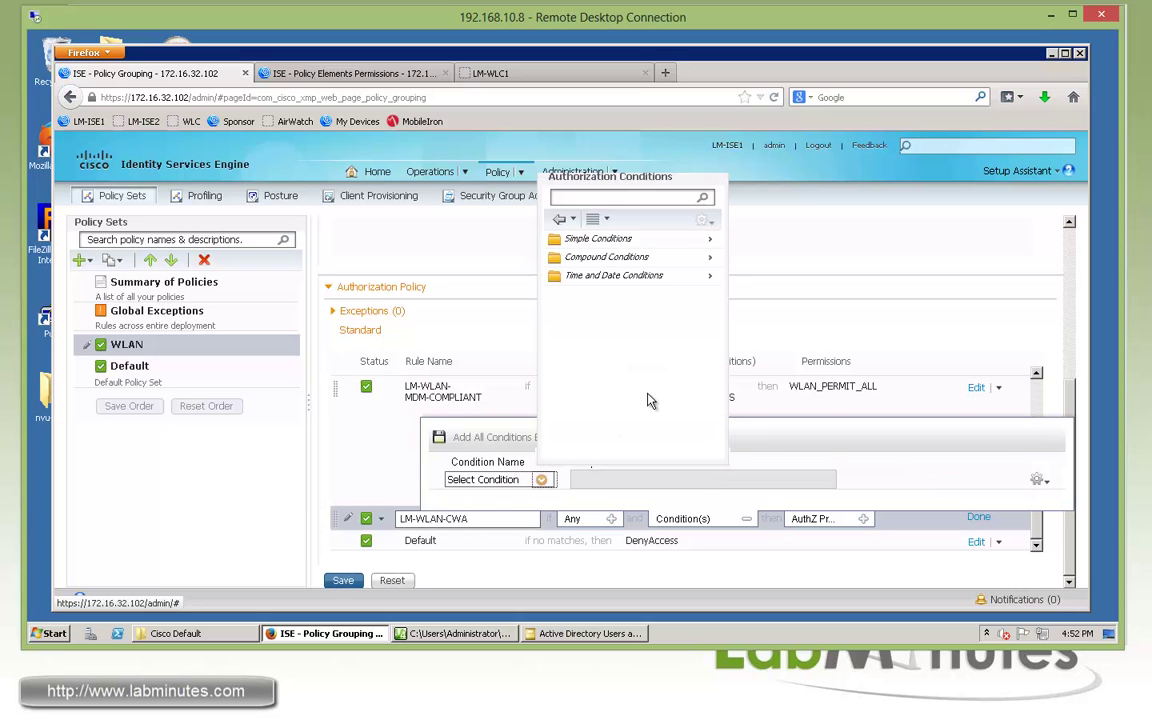
click(704, 257)
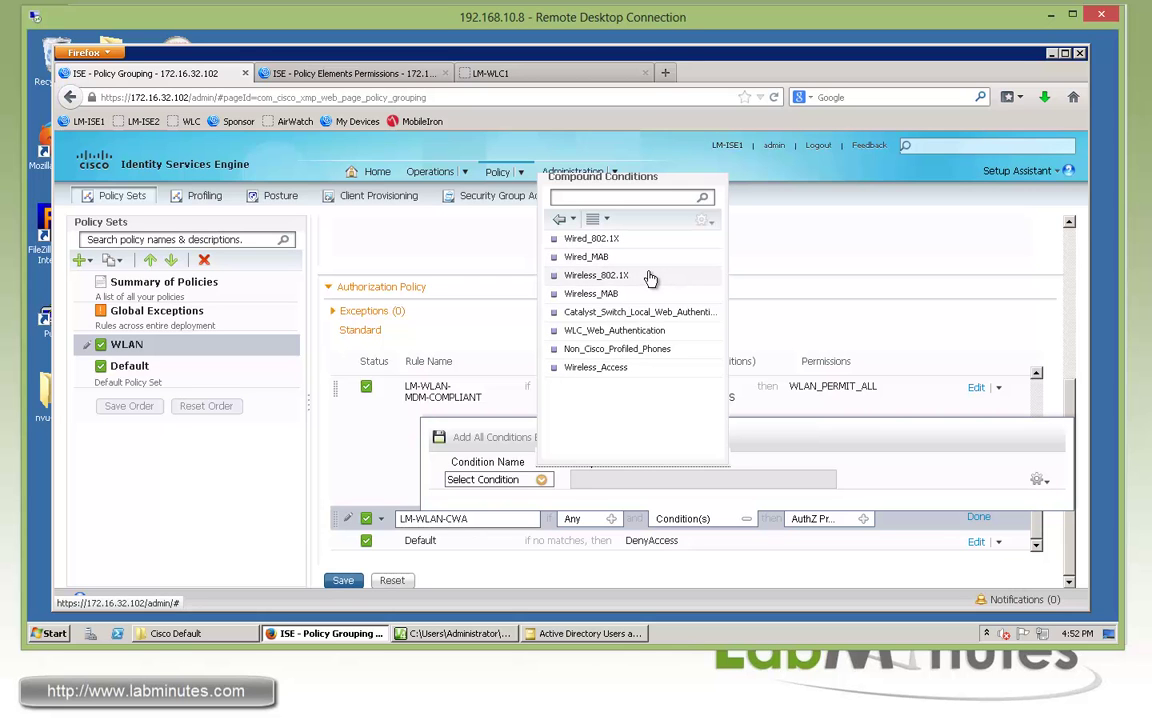
click(588, 295)
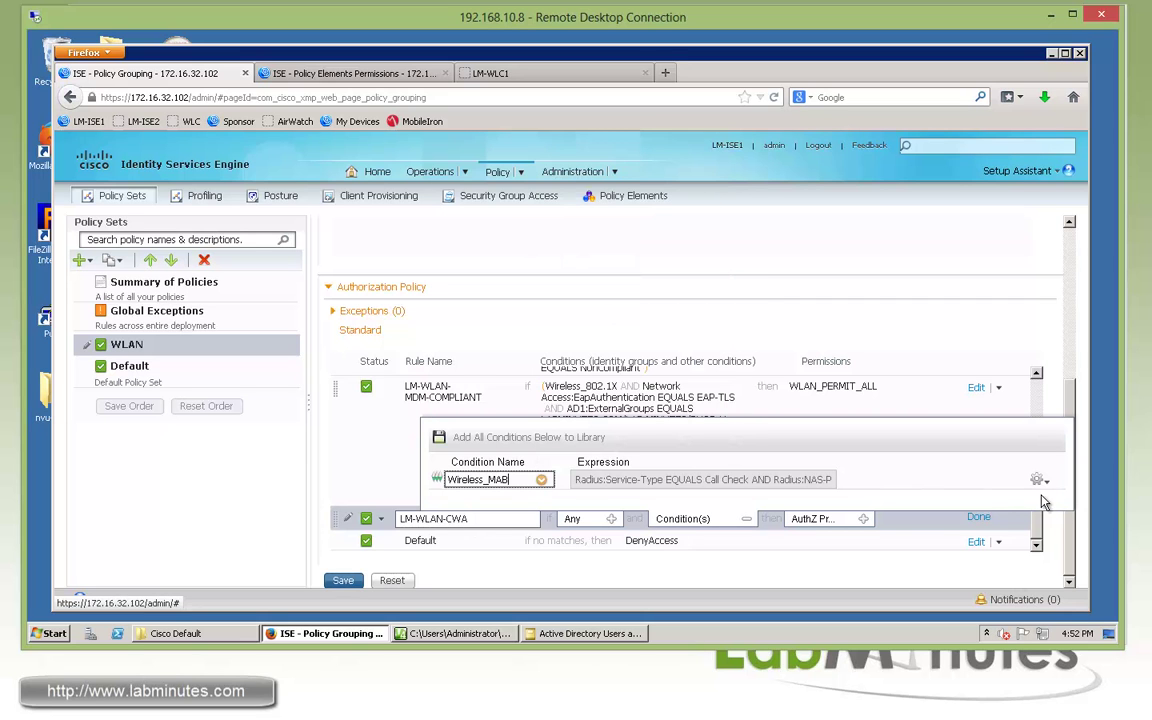
click(1038, 480)
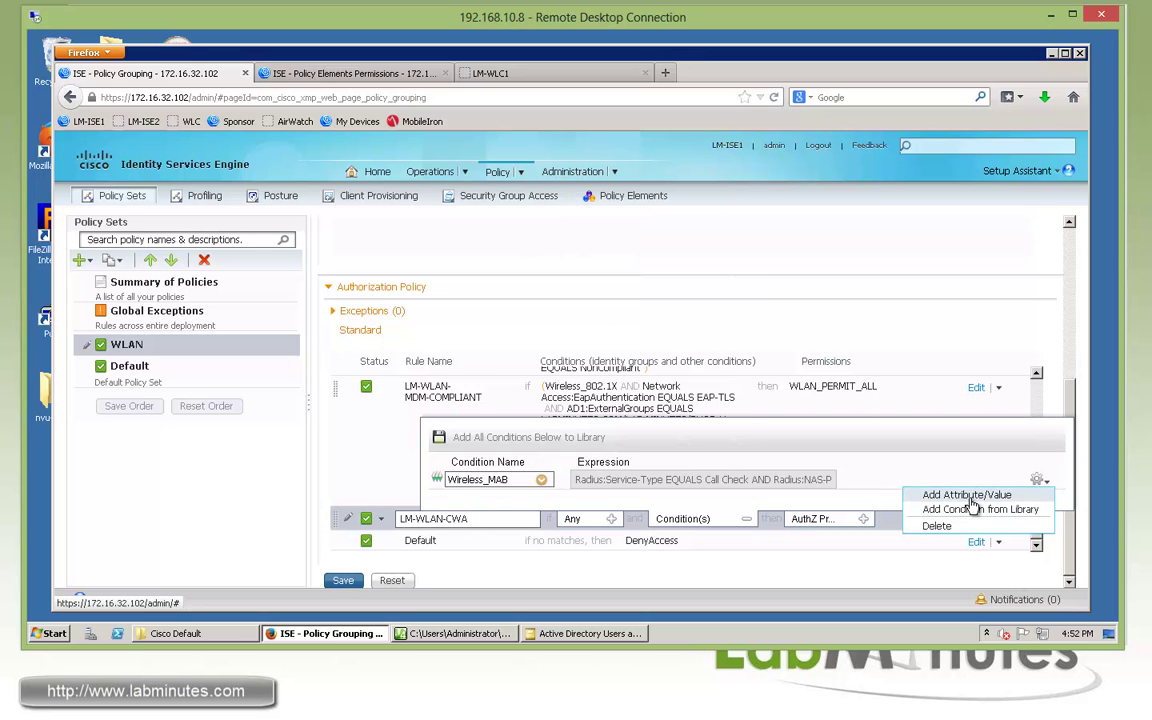
click(487, 72)
click(287, 165)
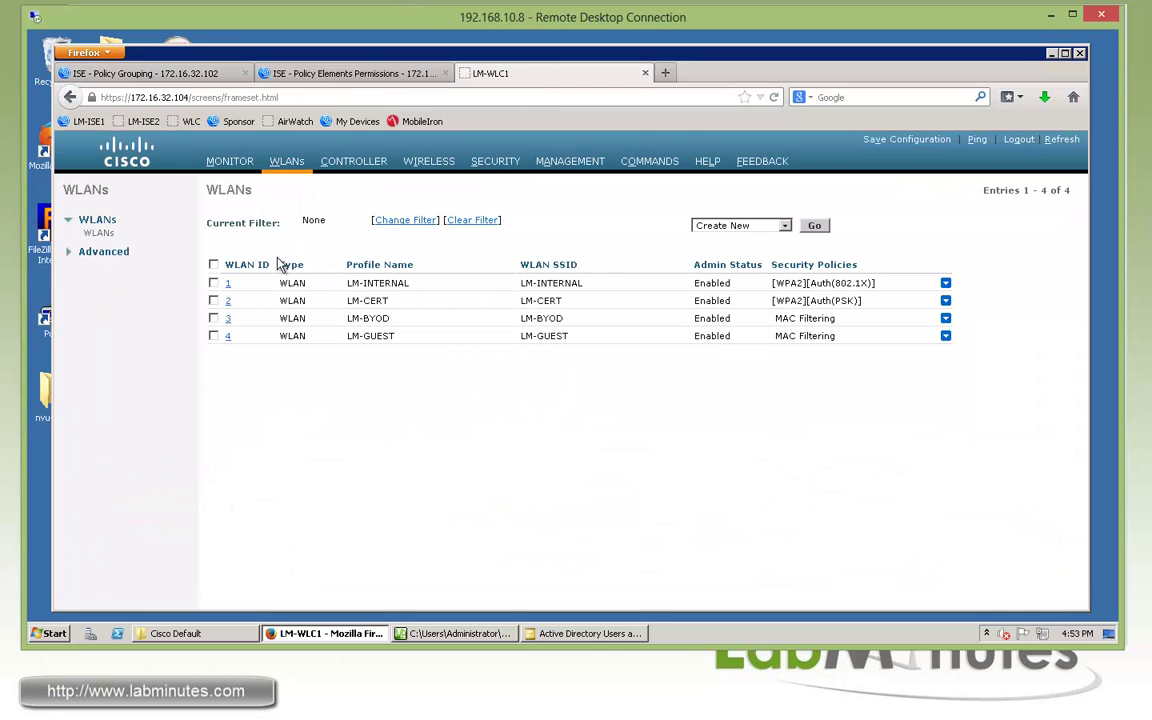
Add a new attribute clause to the LM-WLAN-CWA rule's Wireless_MAB condition
click(160, 73)
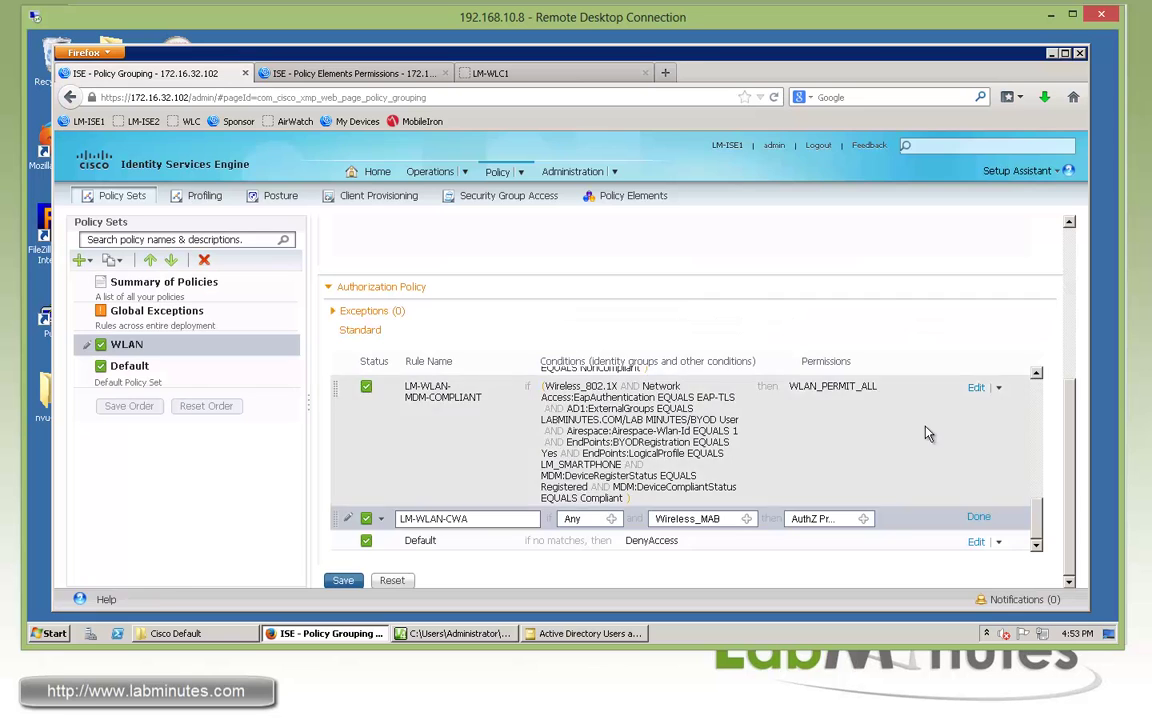
click(748, 521)
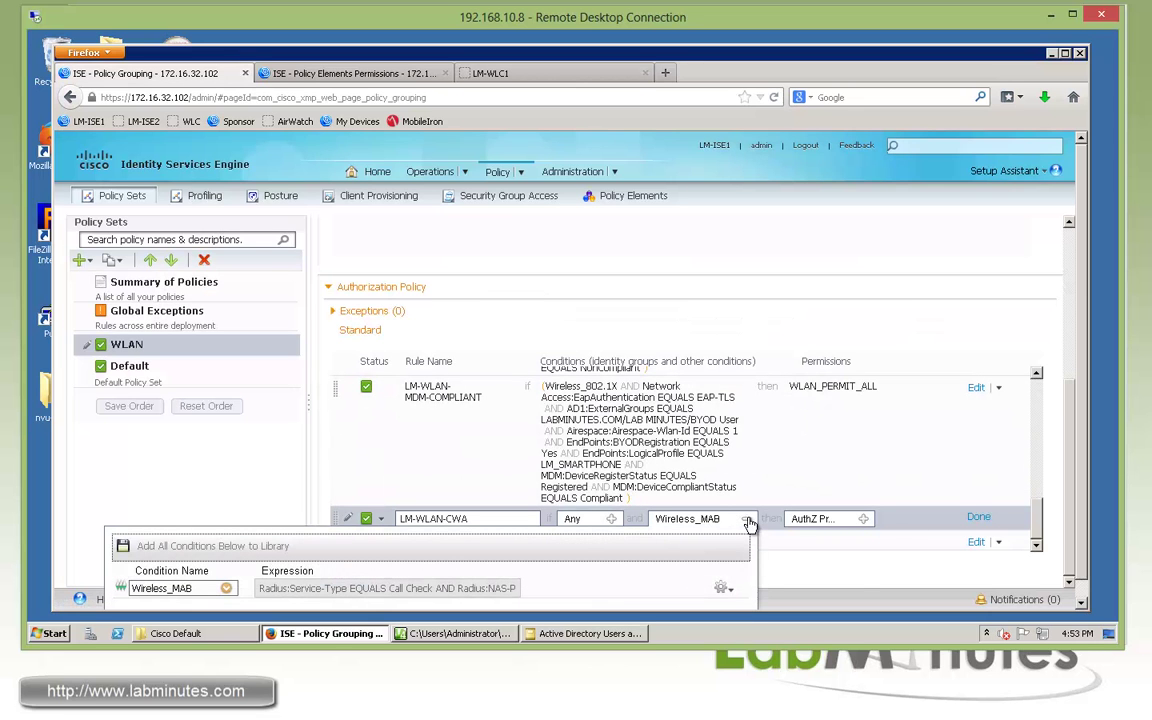
click(724, 589)
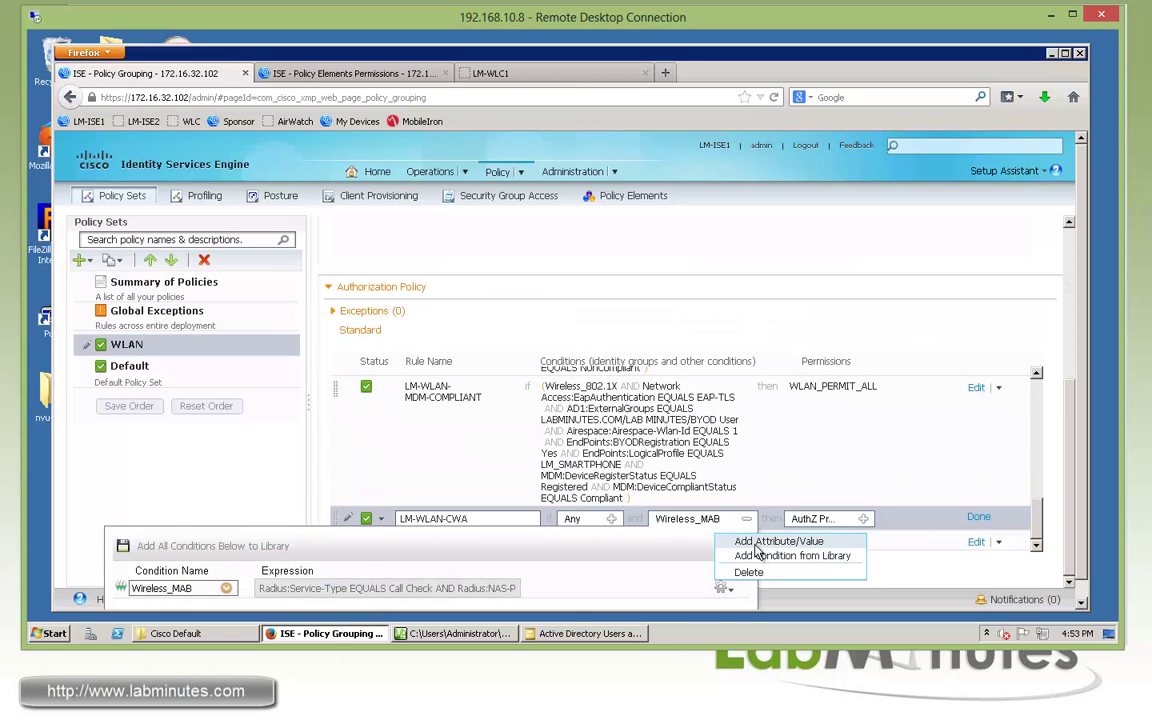
click(745, 474)
scroll(925, 560, down, 1)
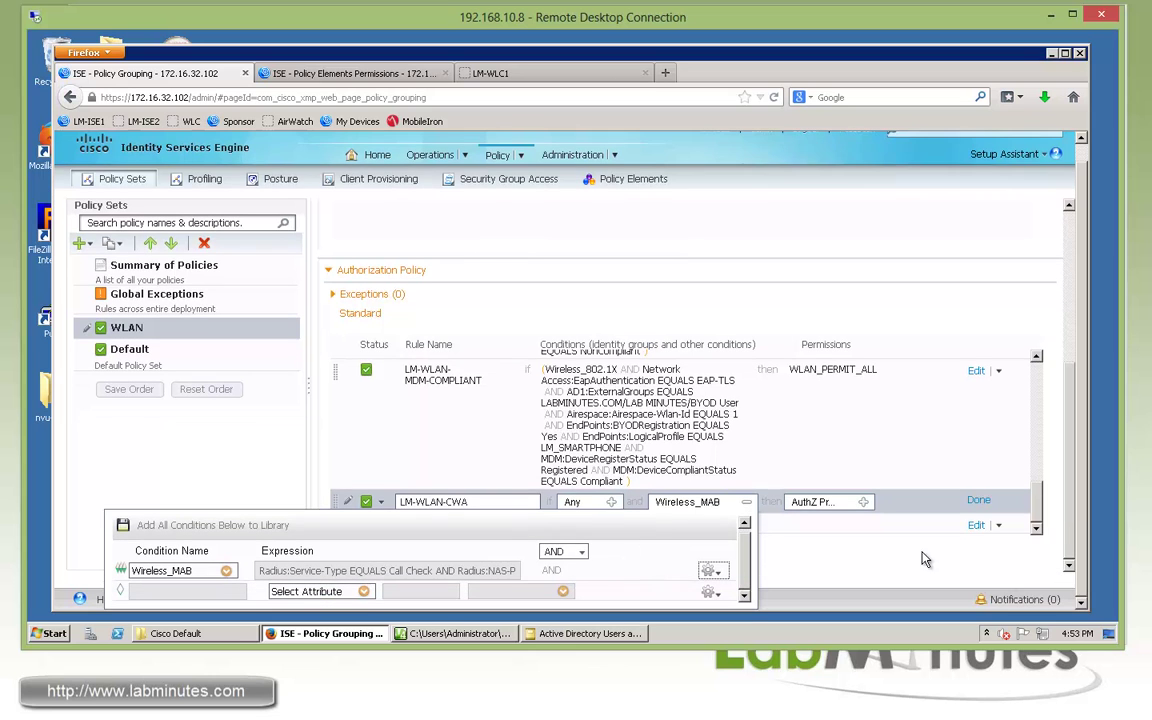
Set the new clause to Airespace-Wlan-Id Equals 4
click(364, 592)
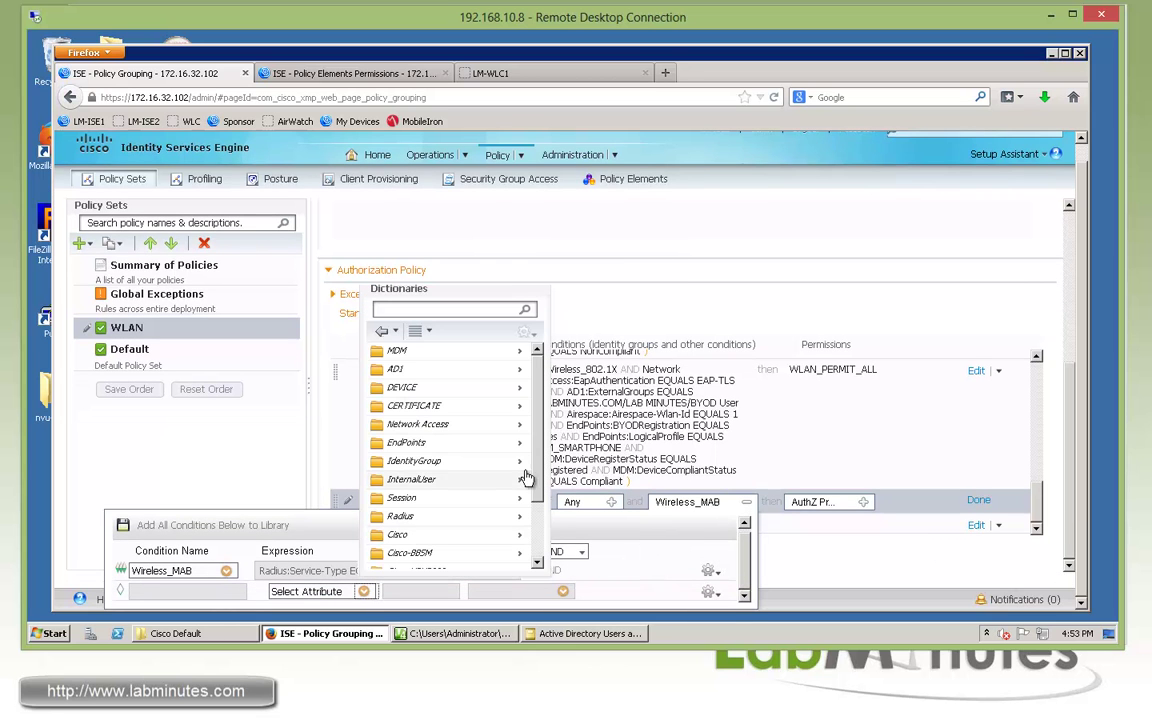
scroll(530, 510, down, 1)
scroll(530, 510, down, 1)
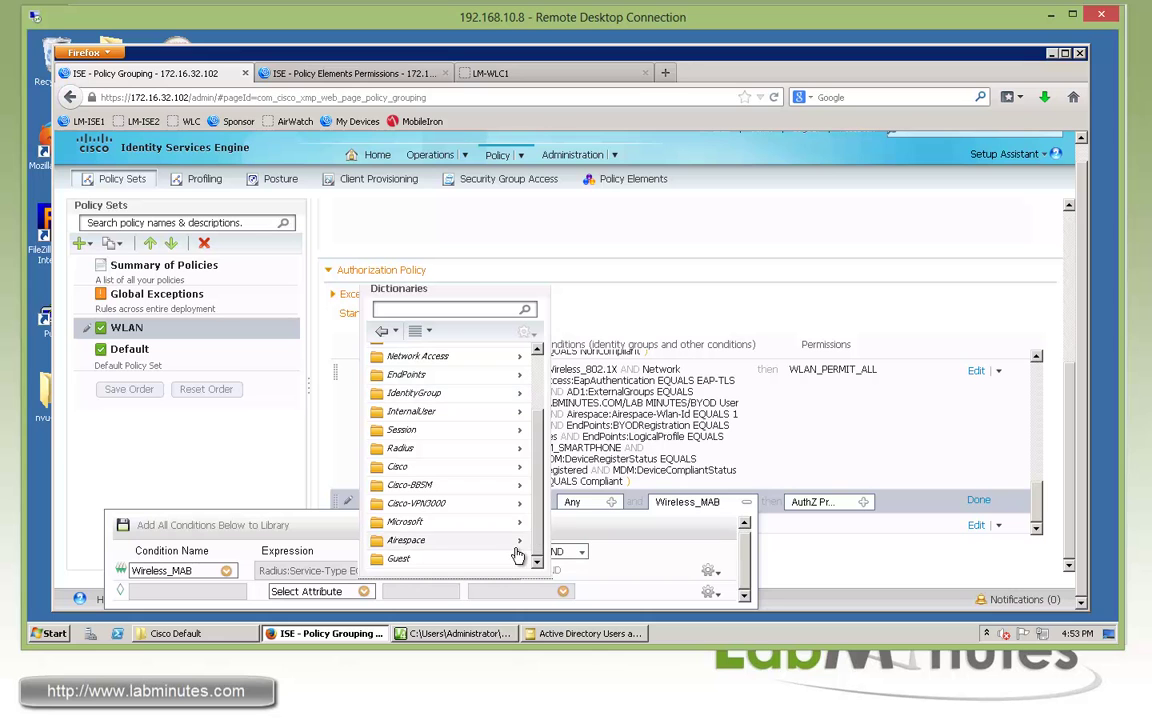
click(516, 544)
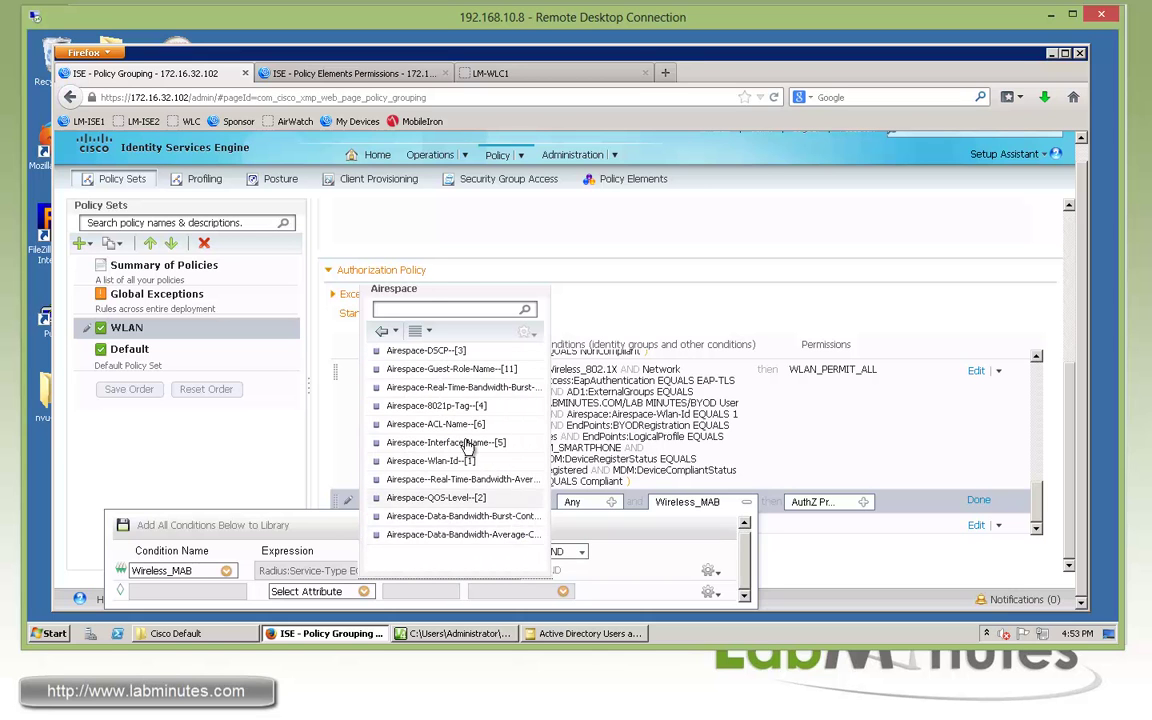
click(406, 416)
click(487, 591)
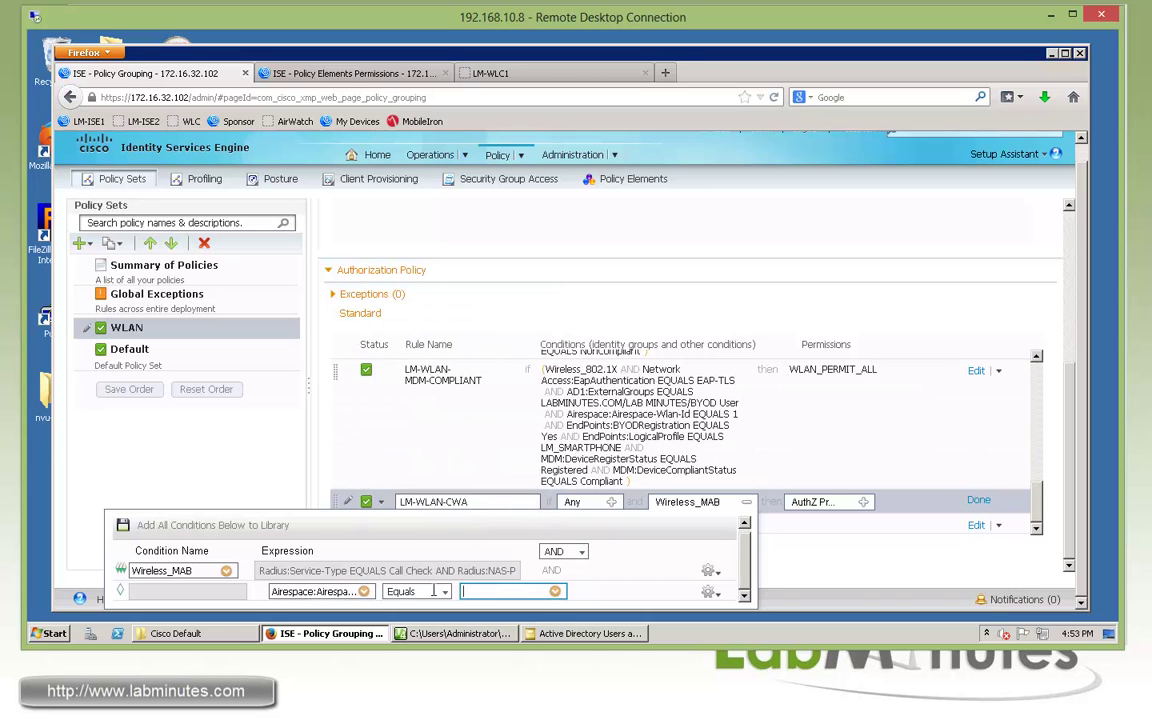
text(4)
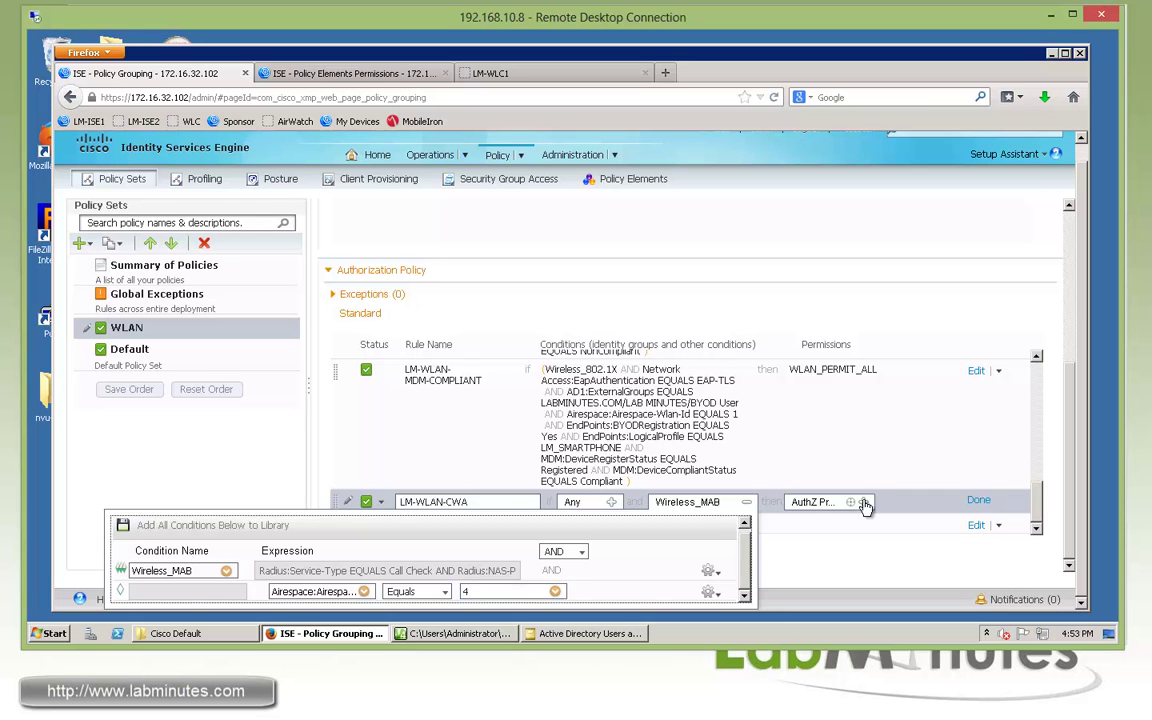
click(863, 501)
click(684, 442)
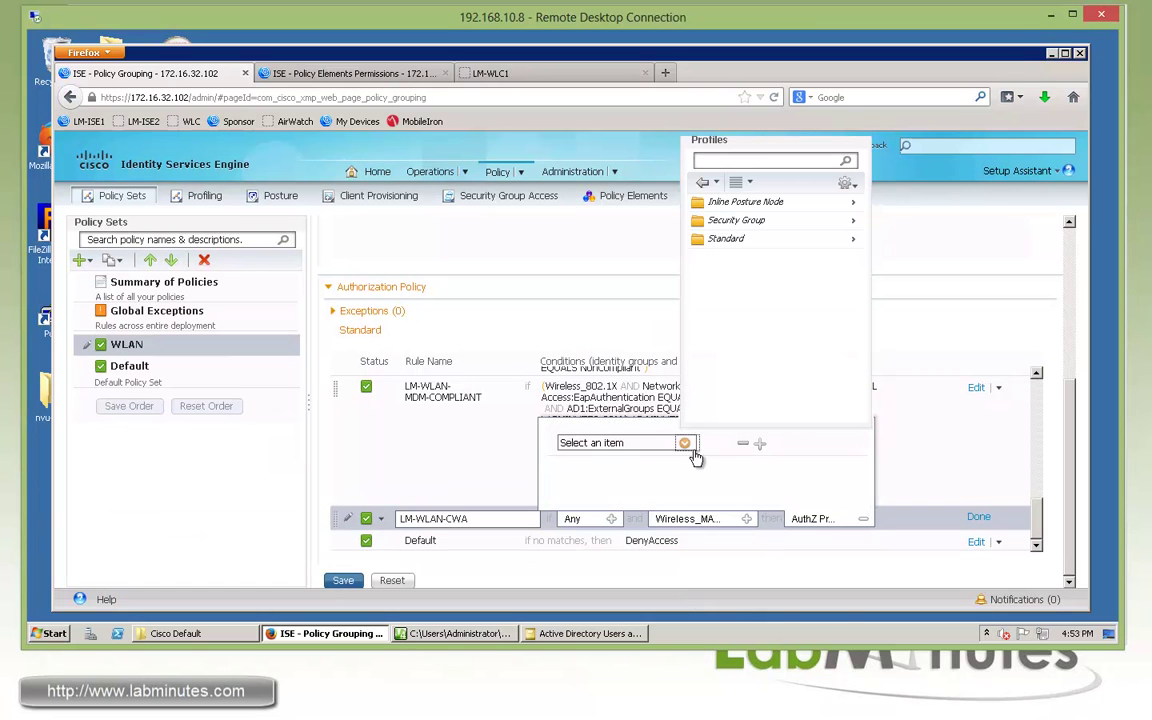
Pick WLAN_CWA from the Standard profiles as the rule's permission and finish editing
click(849, 239)
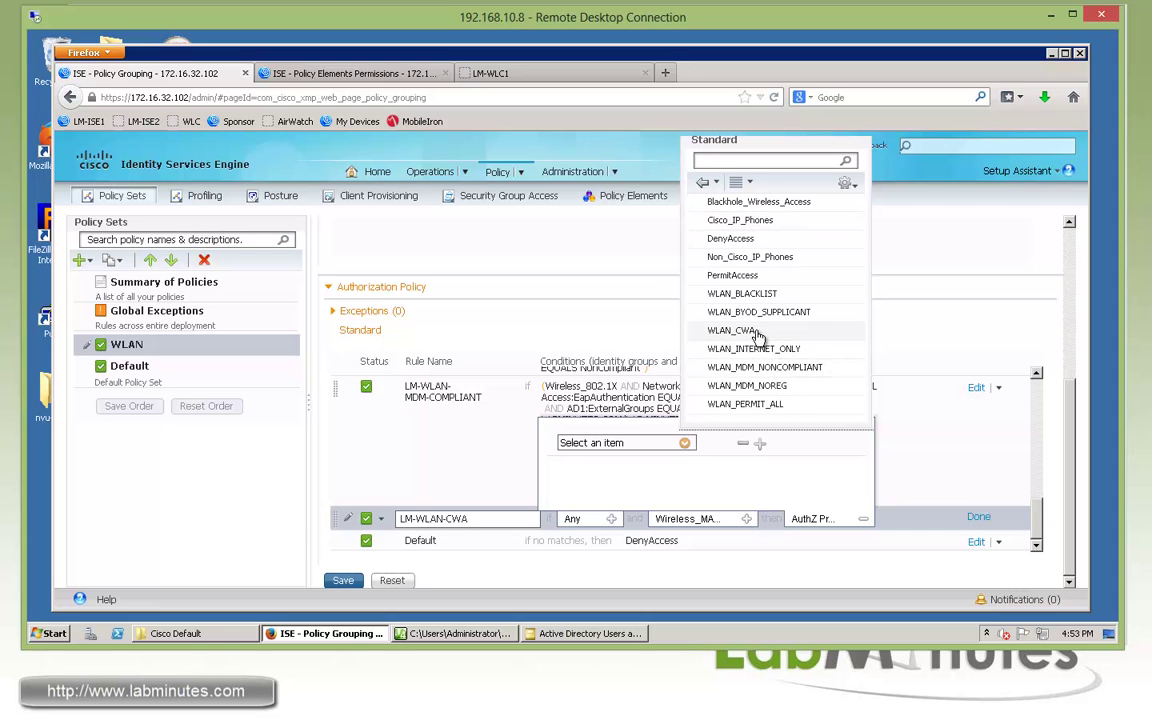
click(740, 331)
click(969, 450)
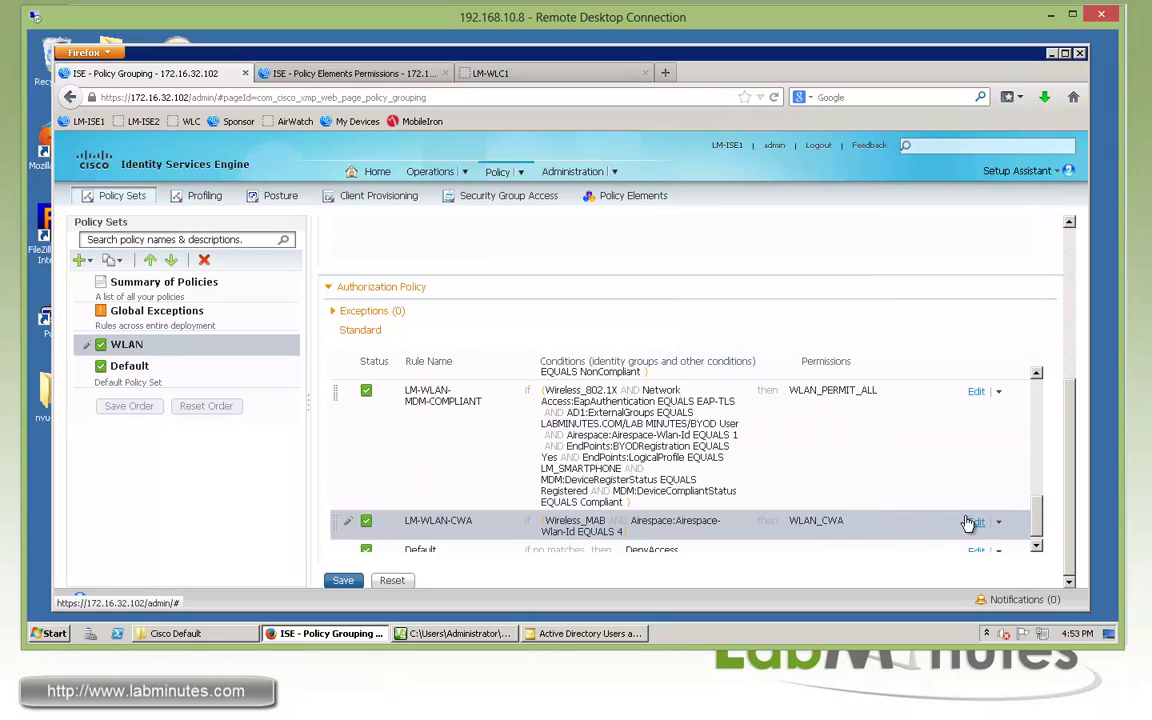
click(999, 524)
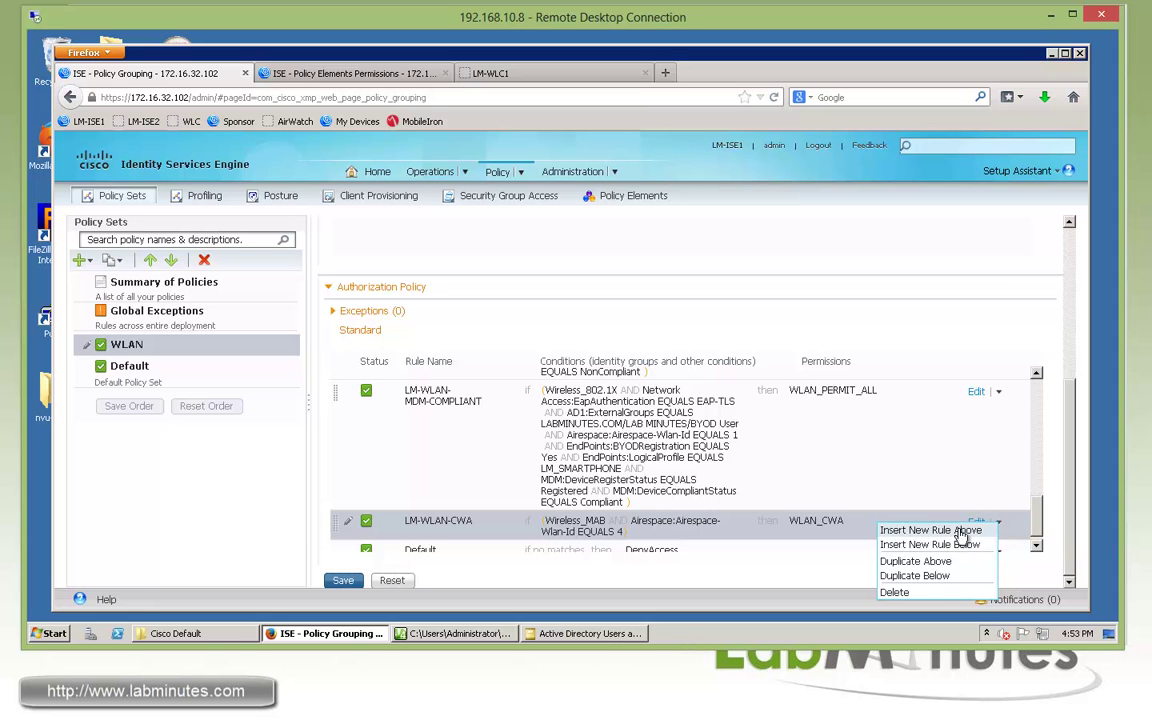
Duplicate the LM-WLAN-CWA rule and rename the copy to LM-WLAN-GUEST
click(915, 575)
drag(447, 522, 512, 520)
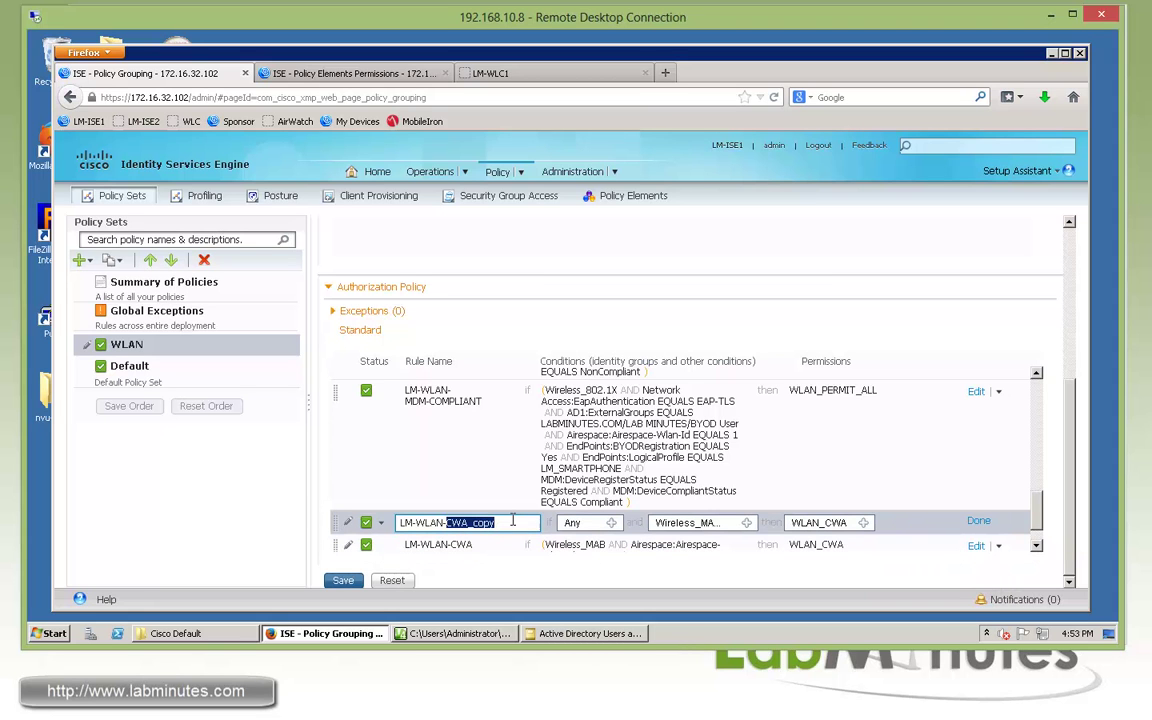
text(GUEST)
Set the new rule's identity groups to Guest and ActivatedGuest
click(611, 522)
click(728, 447)
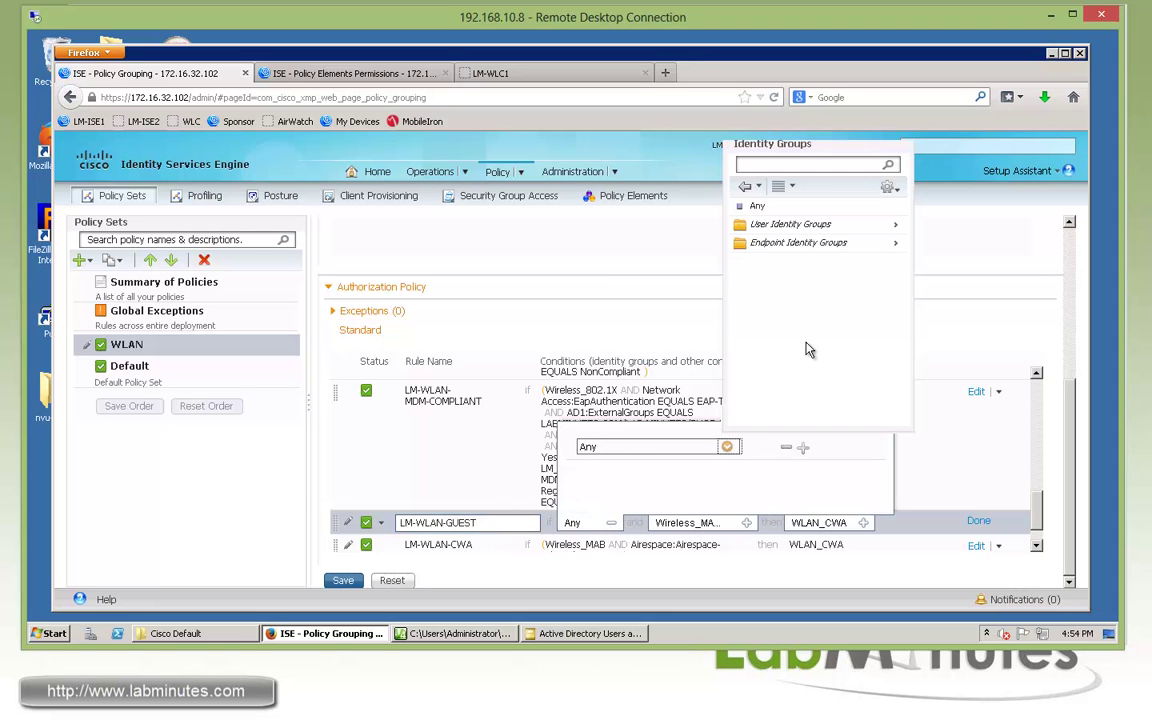
click(893, 226)
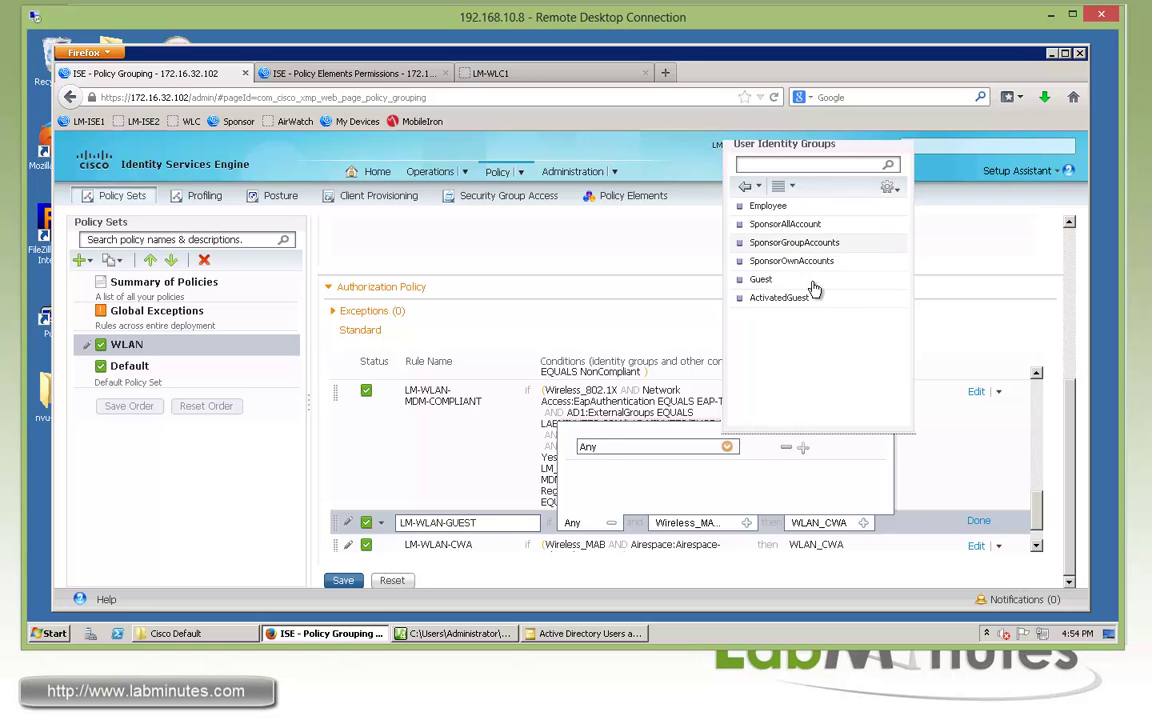
click(812, 283)
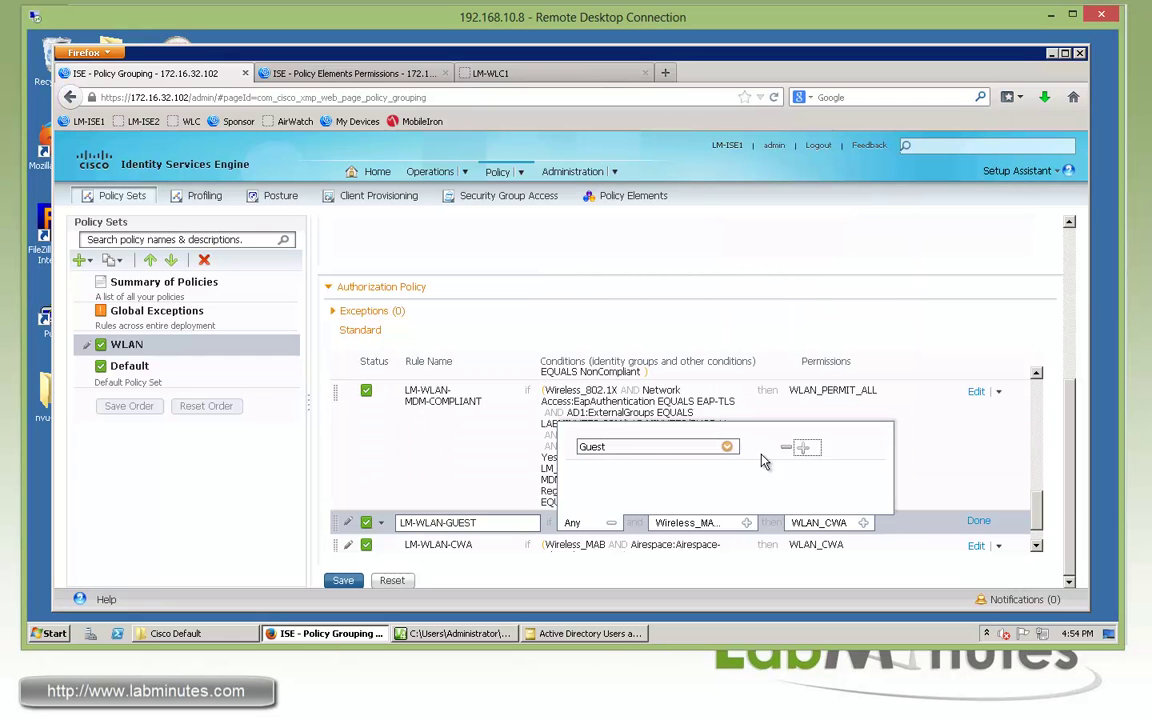
click(803, 447)
click(727, 474)
click(895, 251)
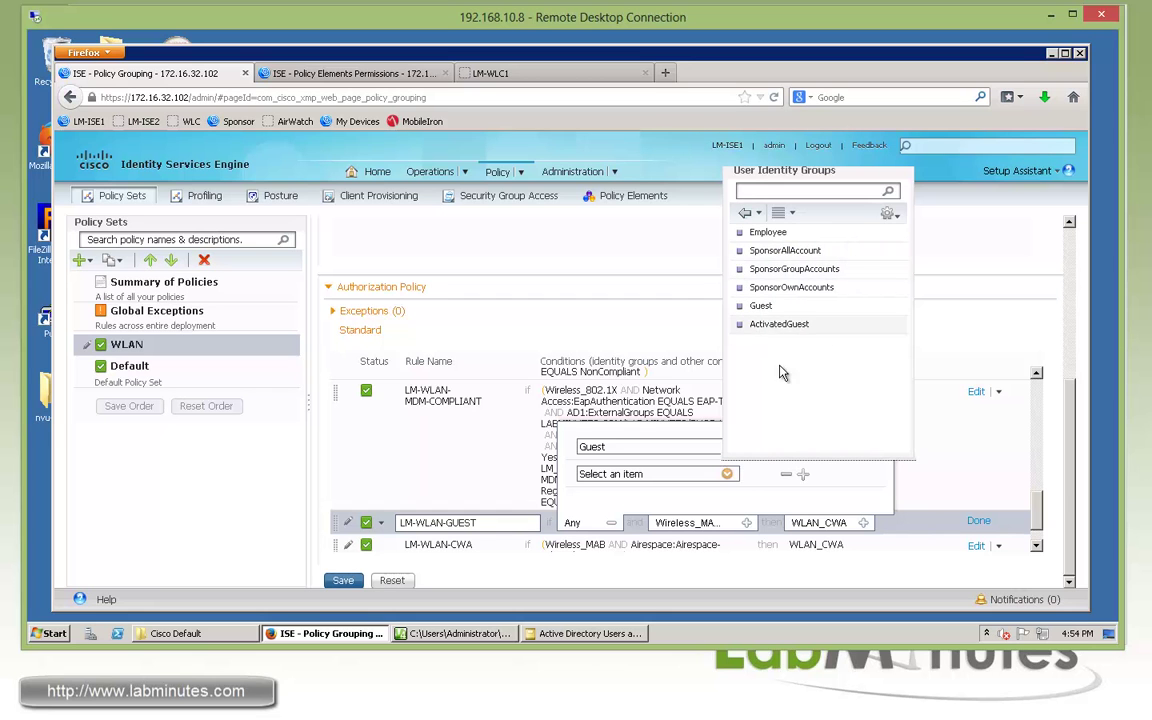
click(779, 324)
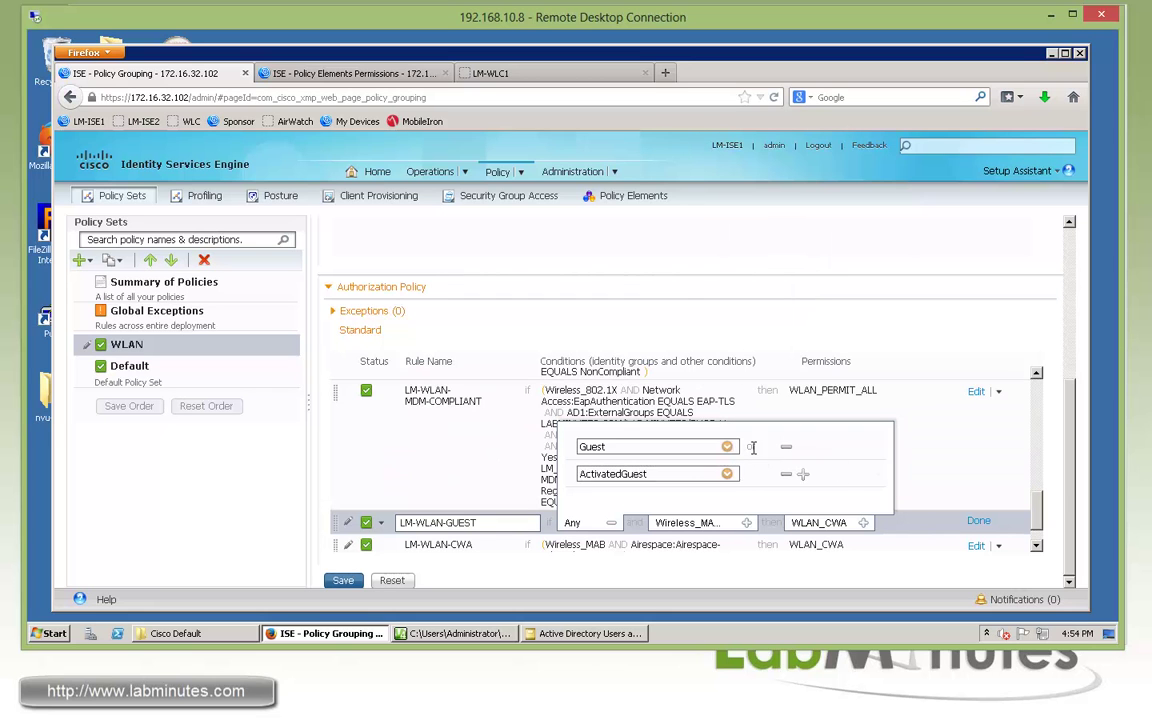
click(746, 522)
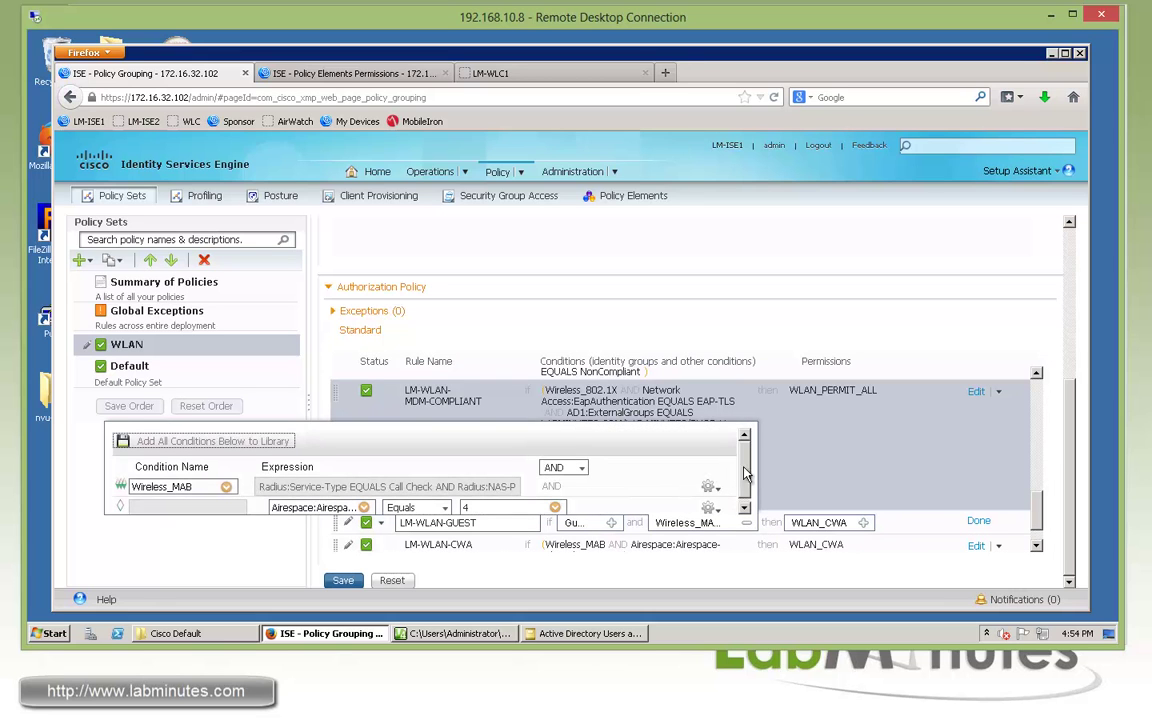
Add a Network Access UseCase Equals Guest Flow clause to the LM-WLAN-GUEST condition
click(744, 507)
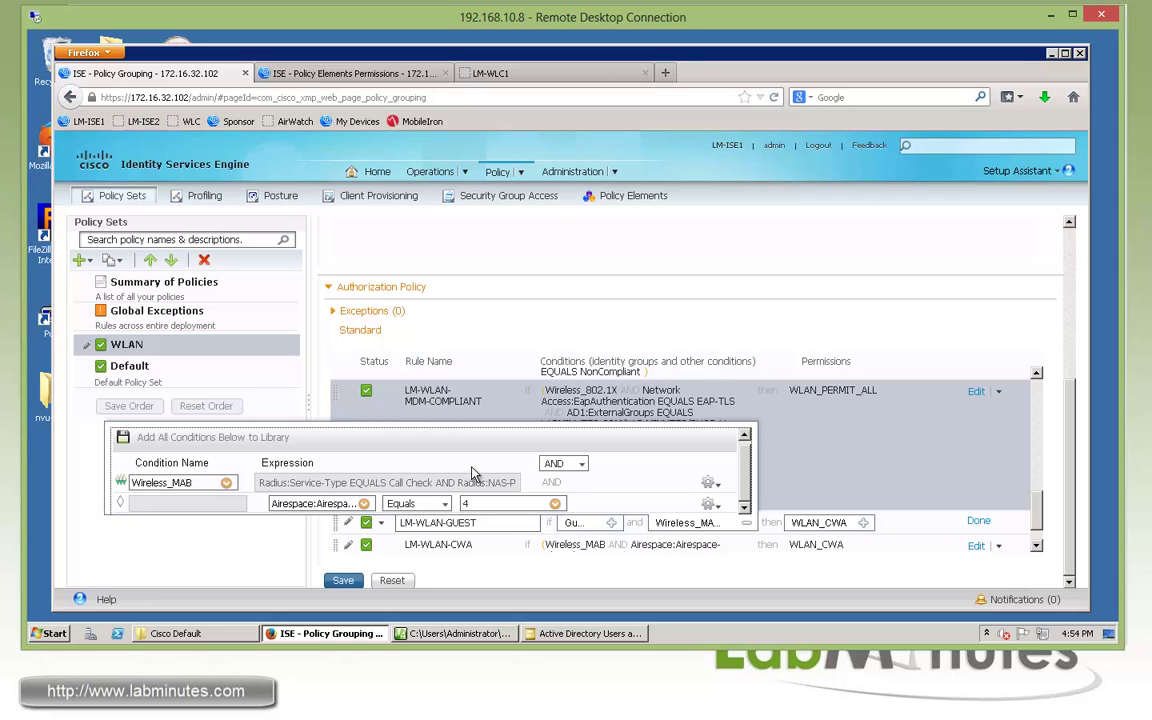
click(710, 504)
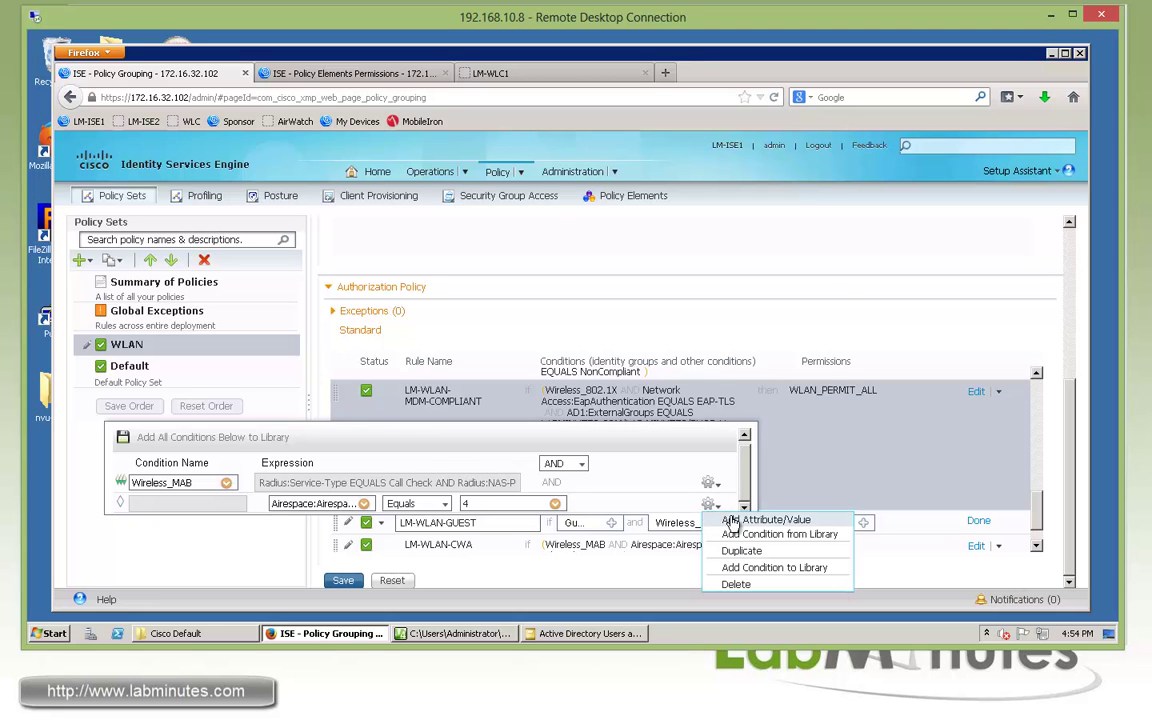
click(733, 522)
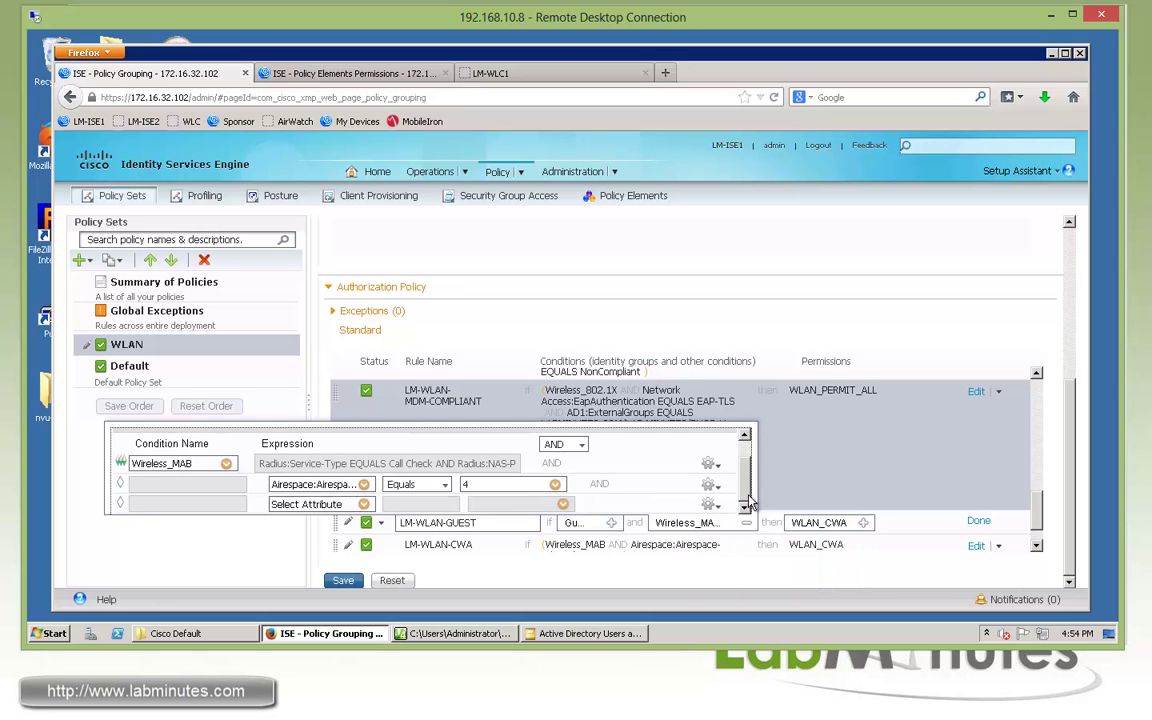
click(364, 504)
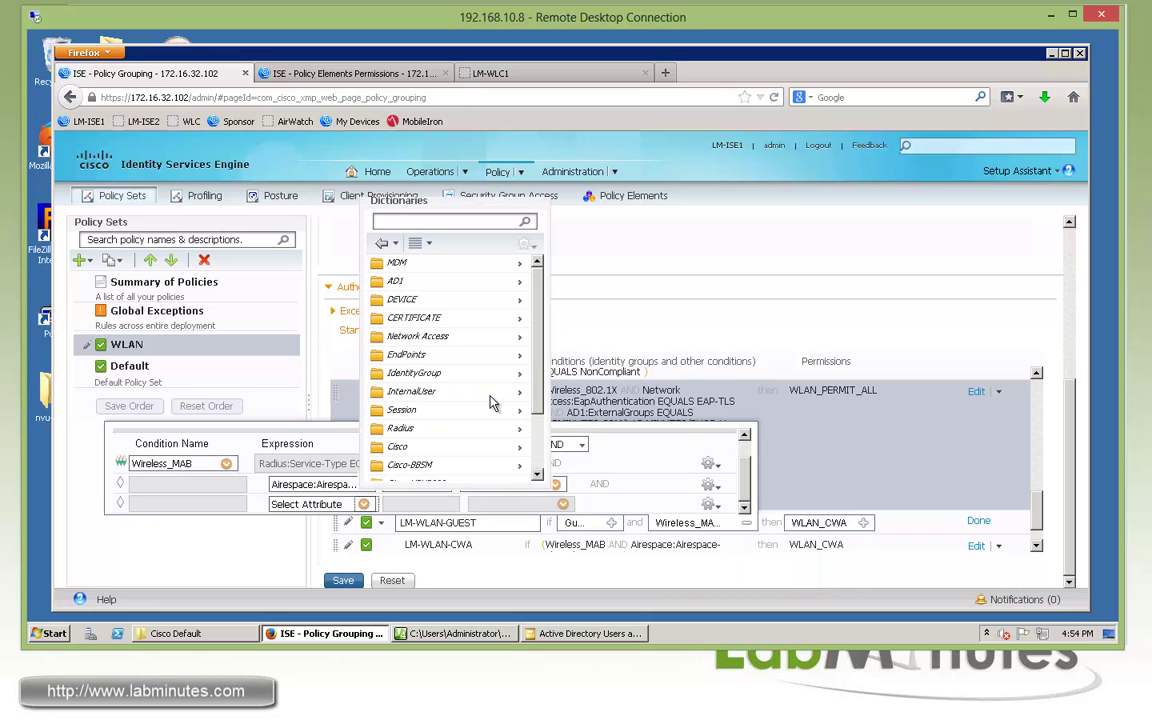
click(519, 338)
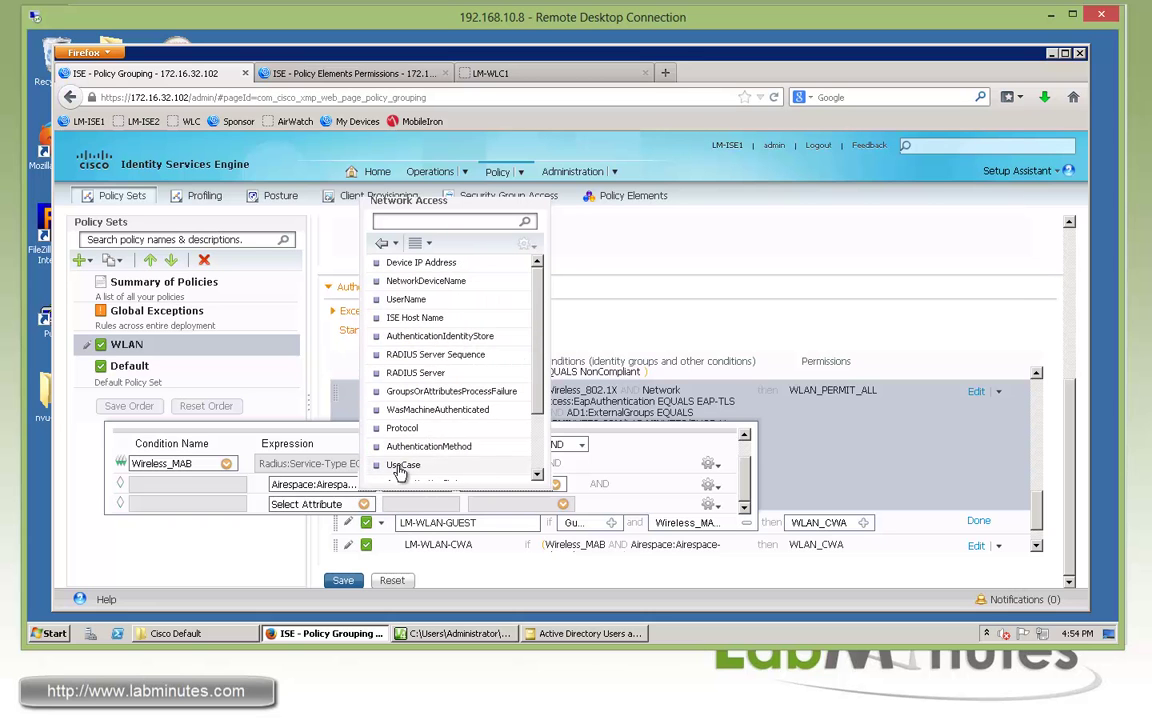
click(368, 428)
click(556, 504)
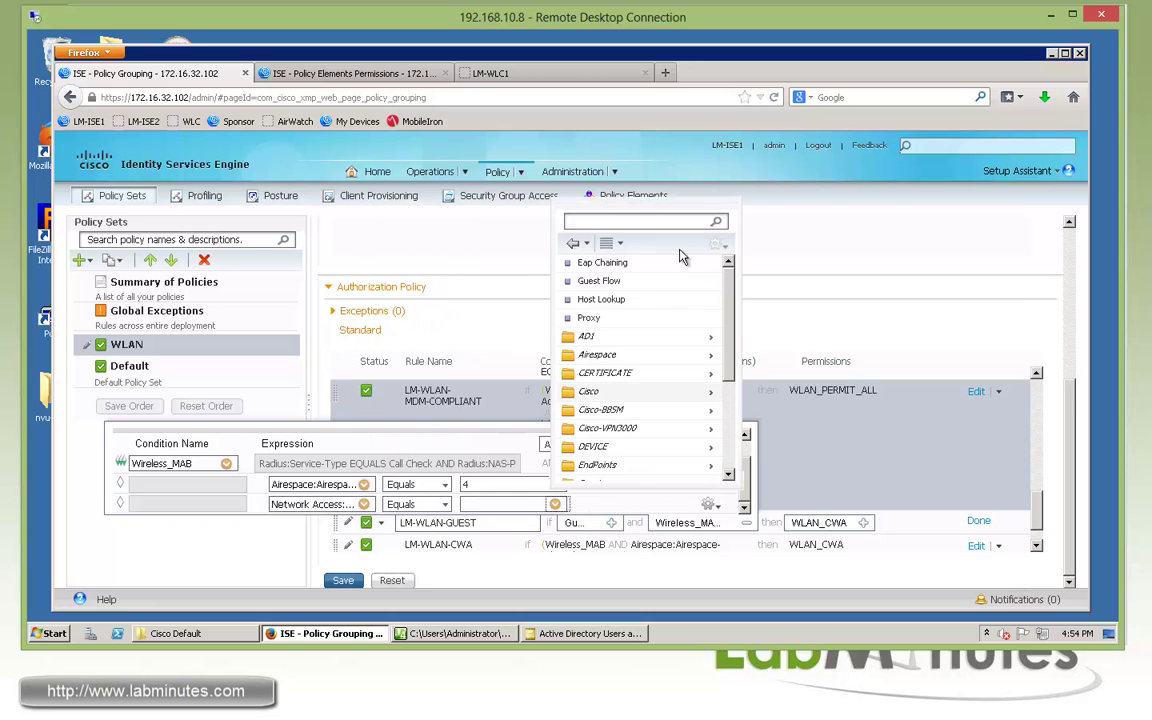
click(598, 281)
click(895, 480)
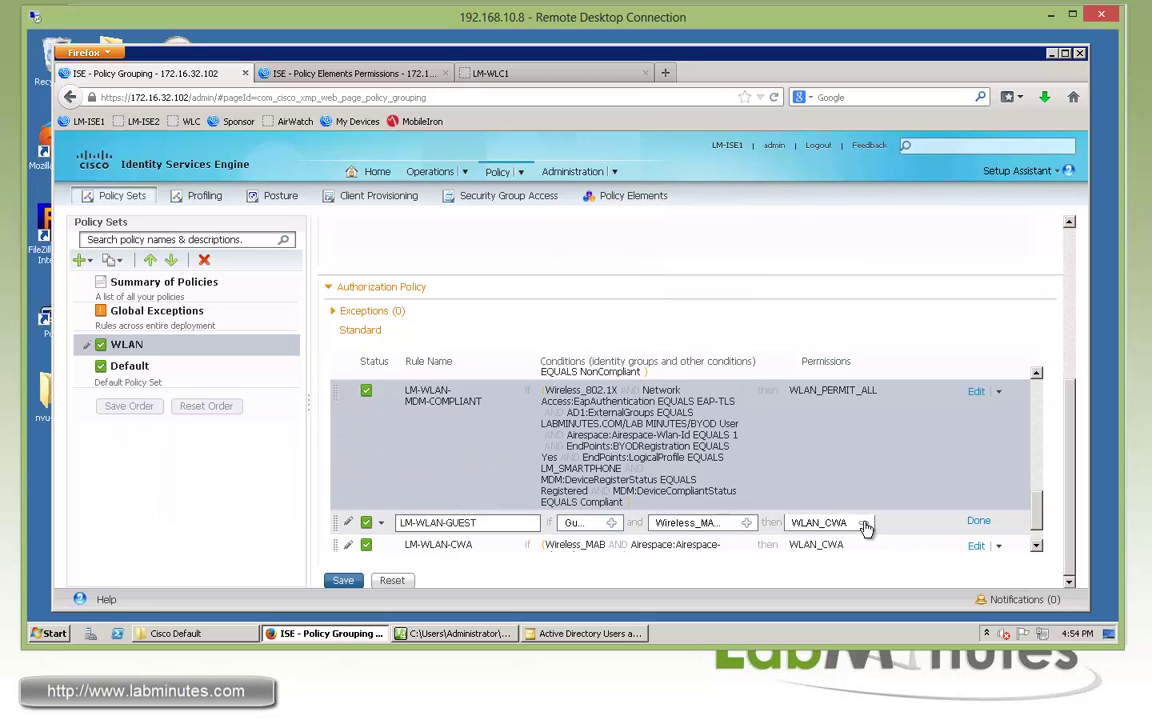
Set LM-WLAN-GUEST's permission to WLAN_INTERNET_ONLY, finish the rule, and save the policy
click(795, 524)
click(685, 448)
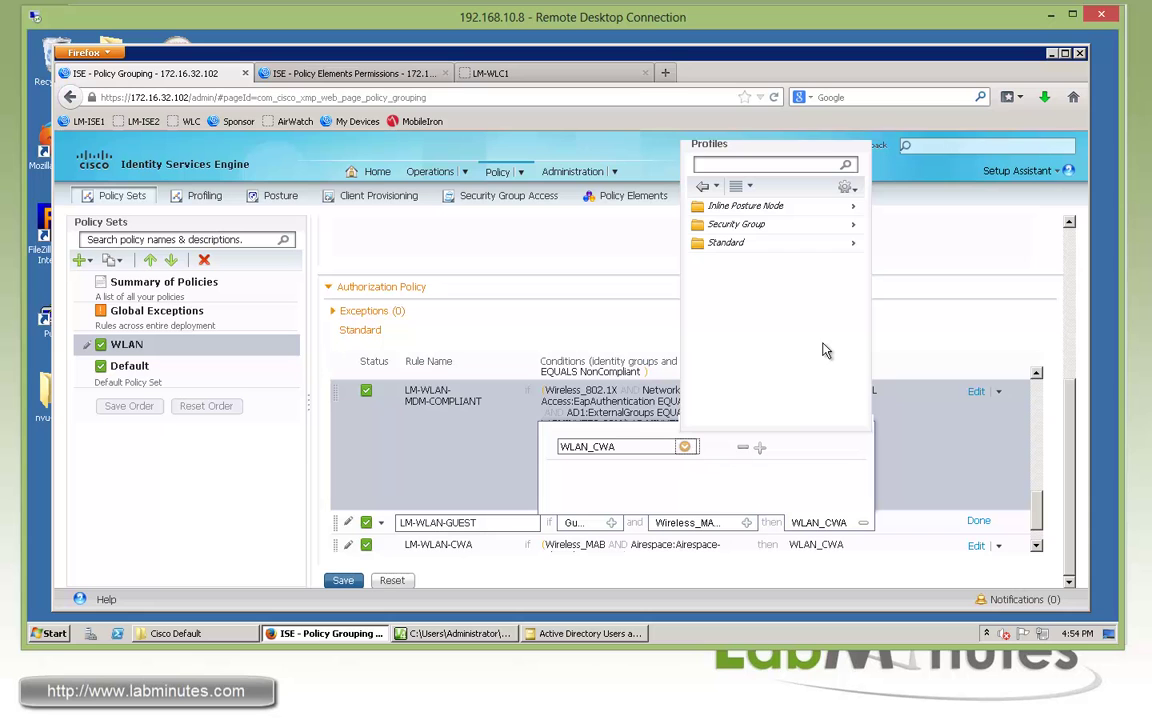
click(850, 244)
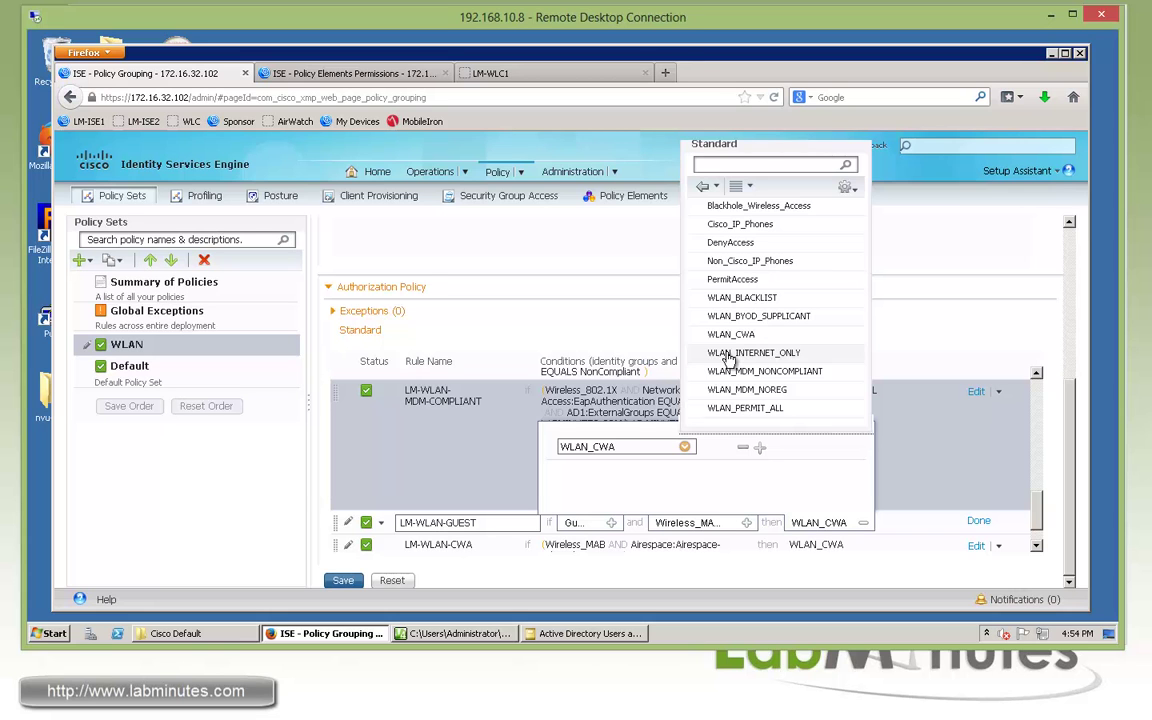
click(728, 353)
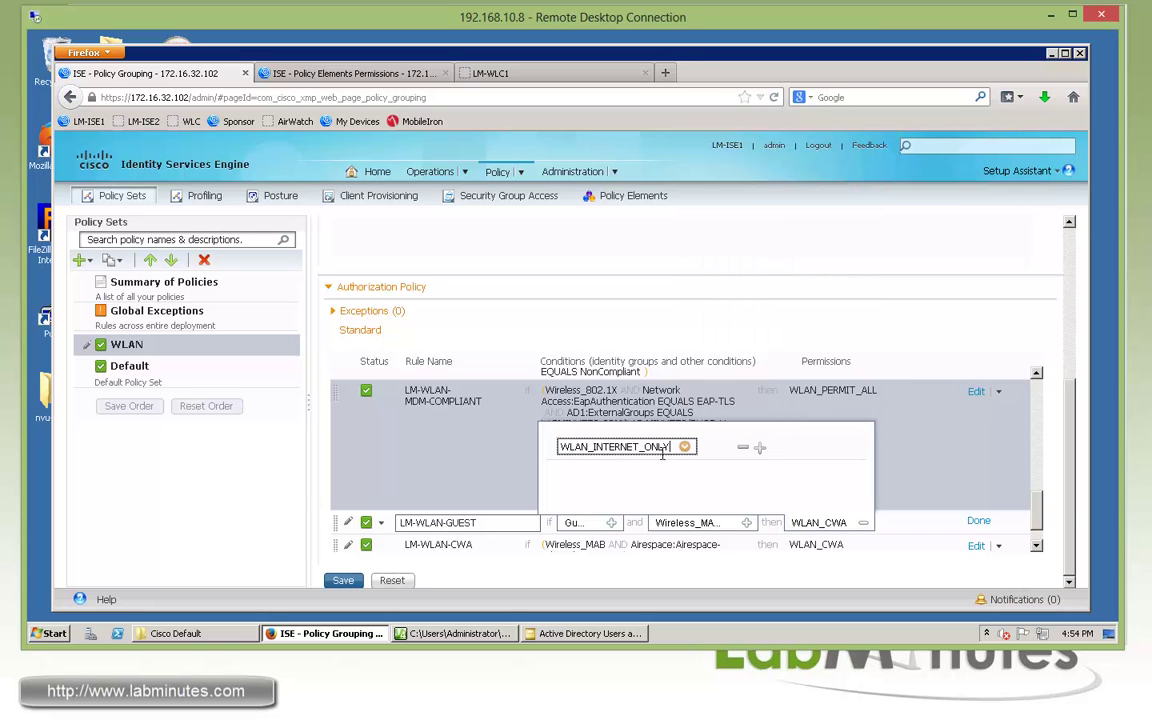
click(978, 521)
scroll(560, 480, down, 1)
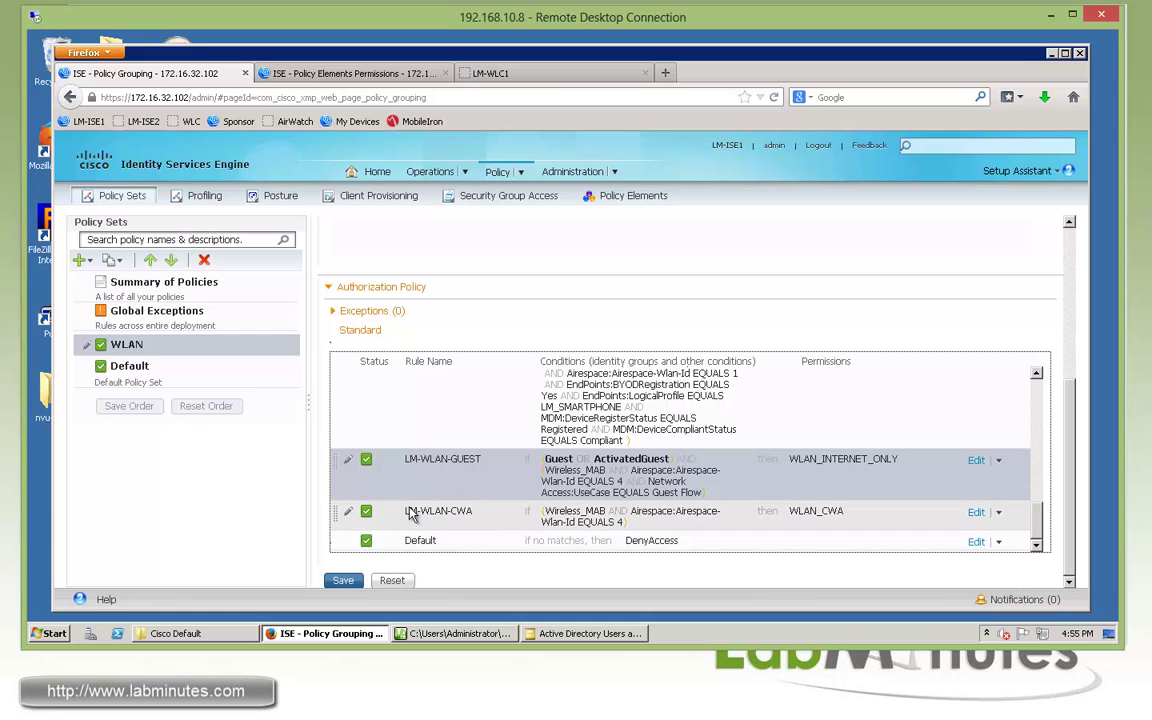
click(343, 580)
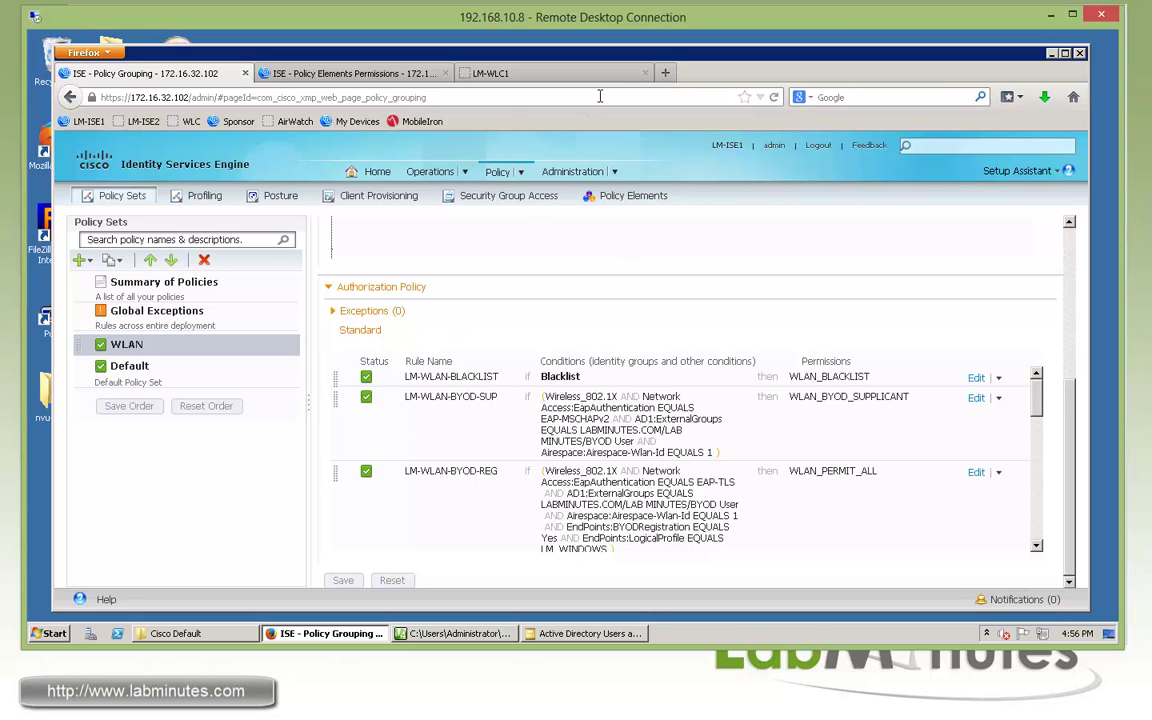
Sign in to the Sponsor Portal in a new tab, then cancel out of Import Accounts
click(665, 73)
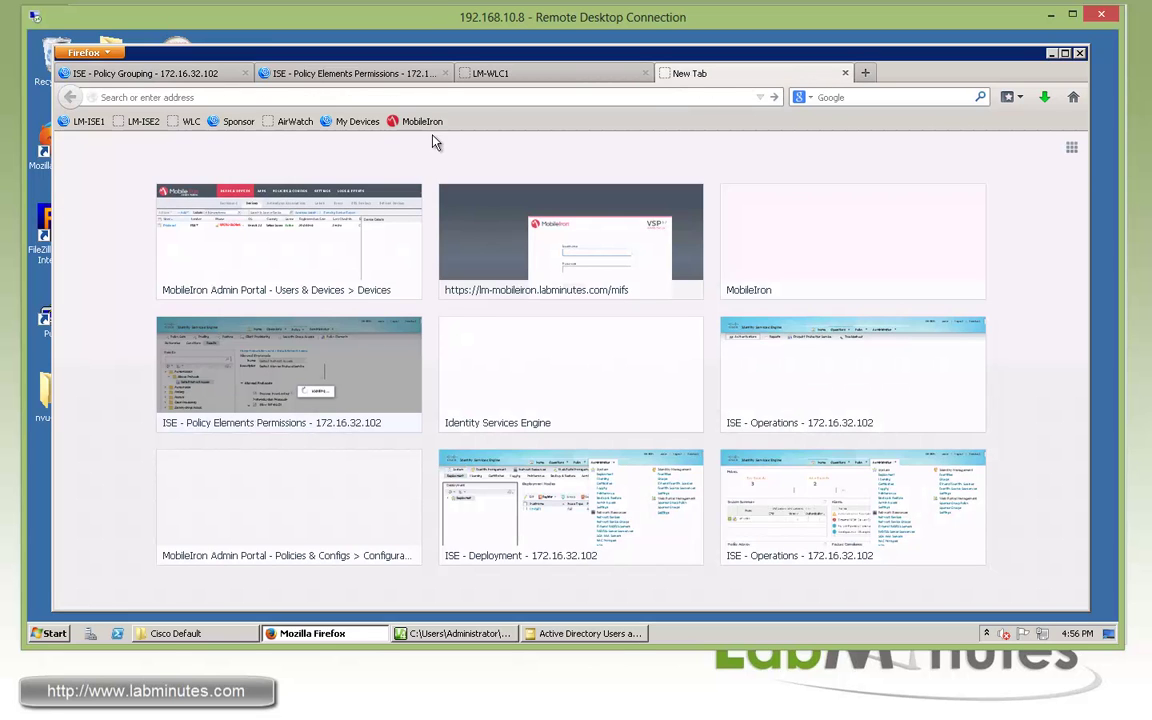
click(238, 121)
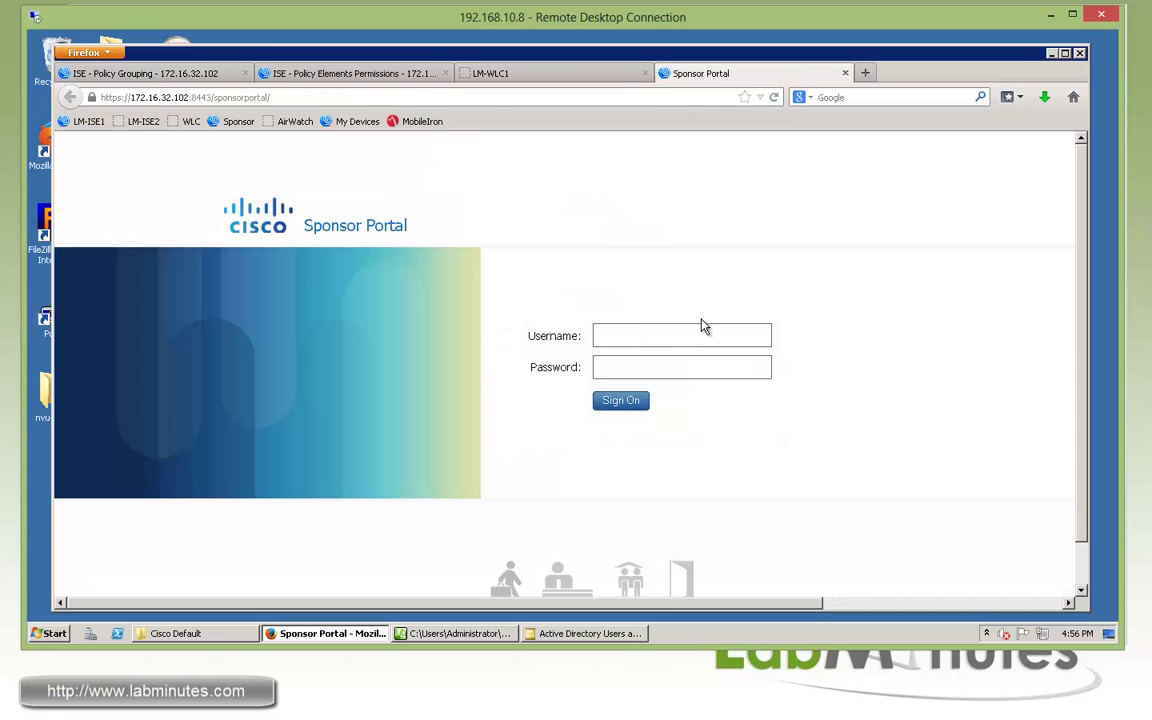
click(658, 340)
key(Return)
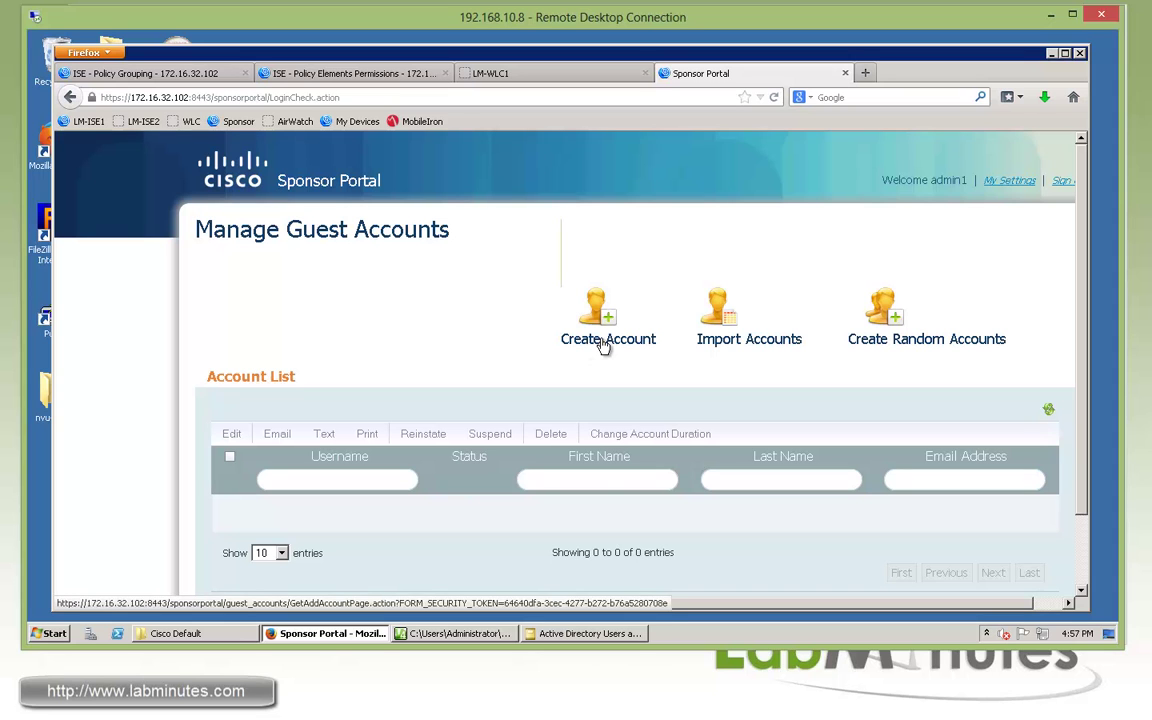
click(762, 345)
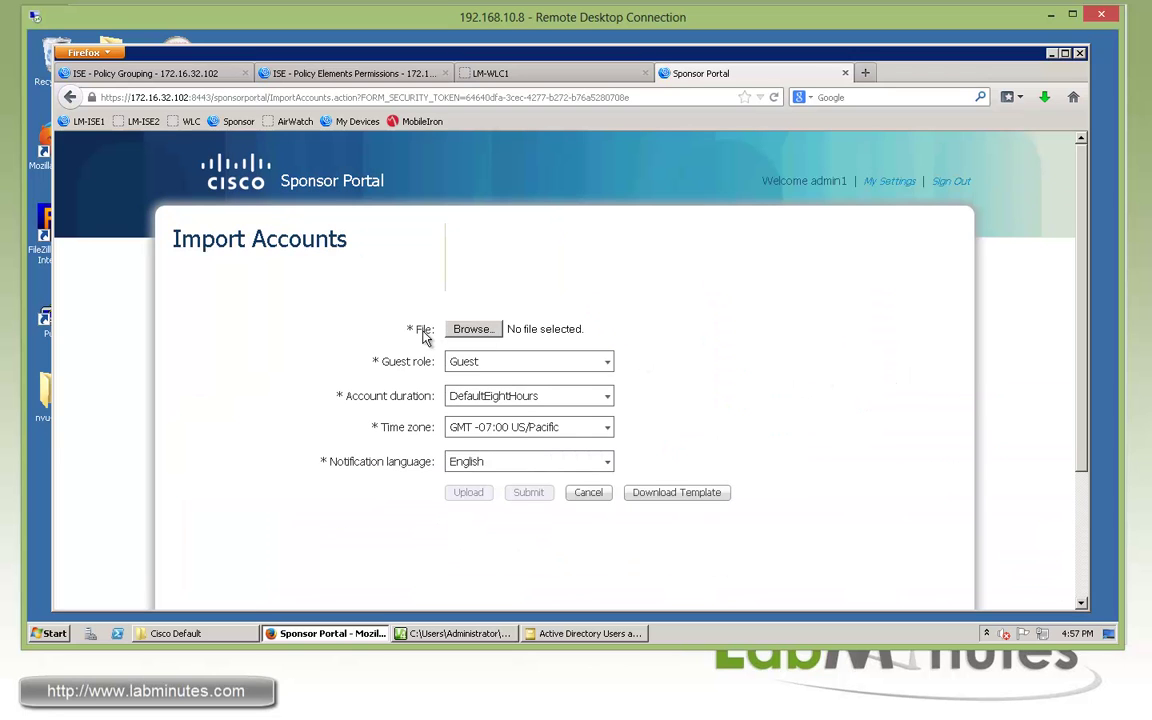
click(590, 494)
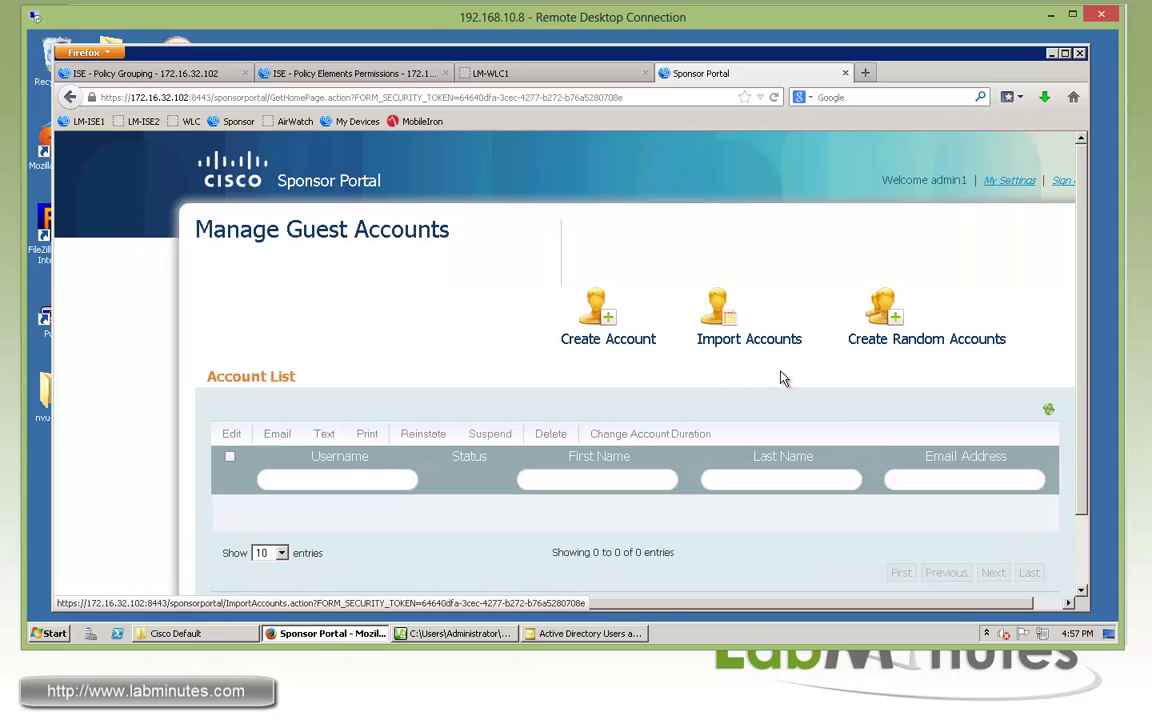
Create a guest account with the guest's e-mail address and LM_1DAY duration
click(605, 337)
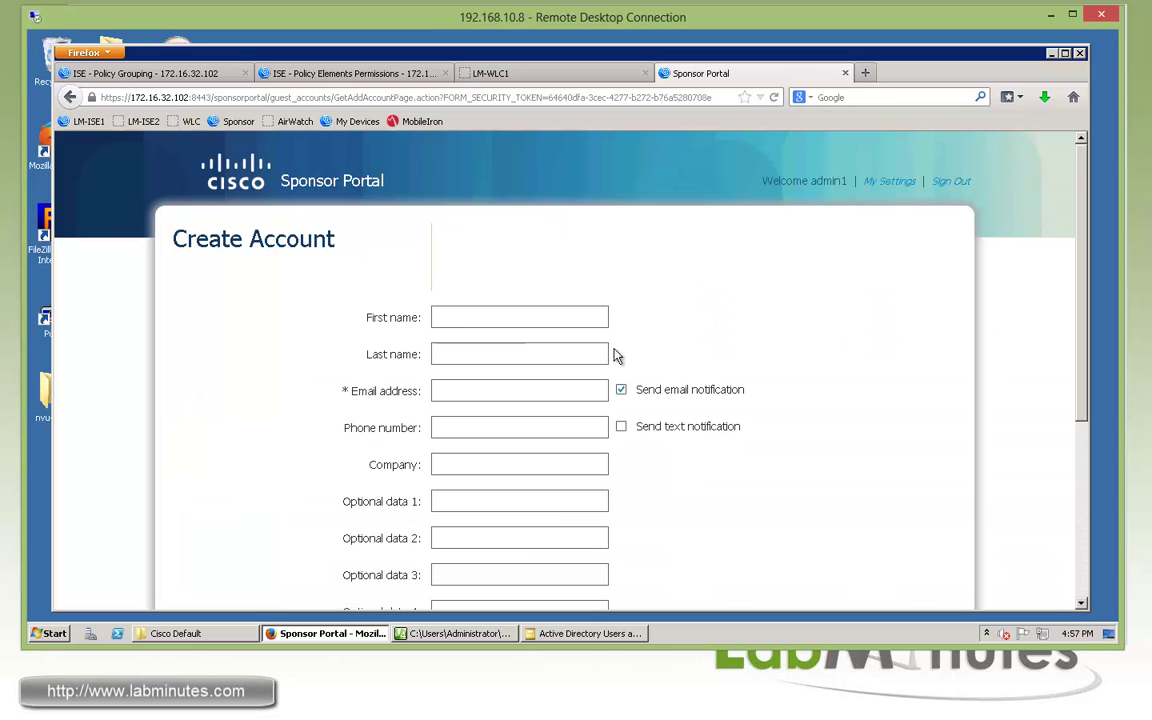
click(545, 312)
scroll(516, 330, down, 2)
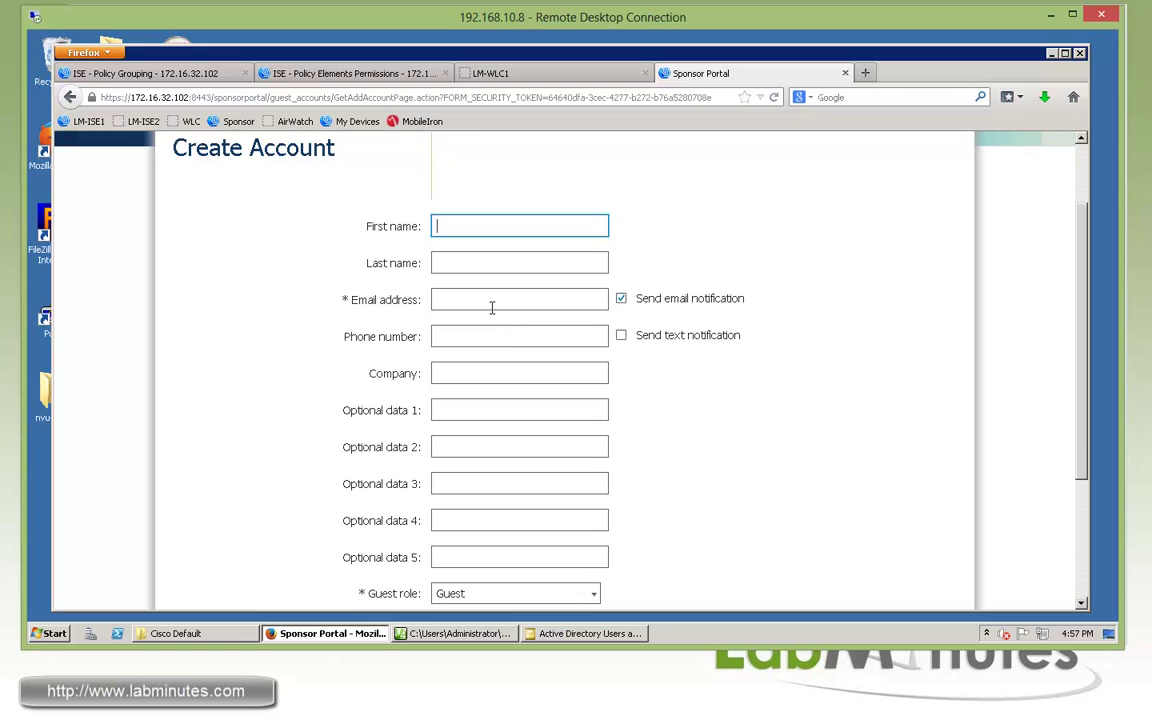
click(477, 300)
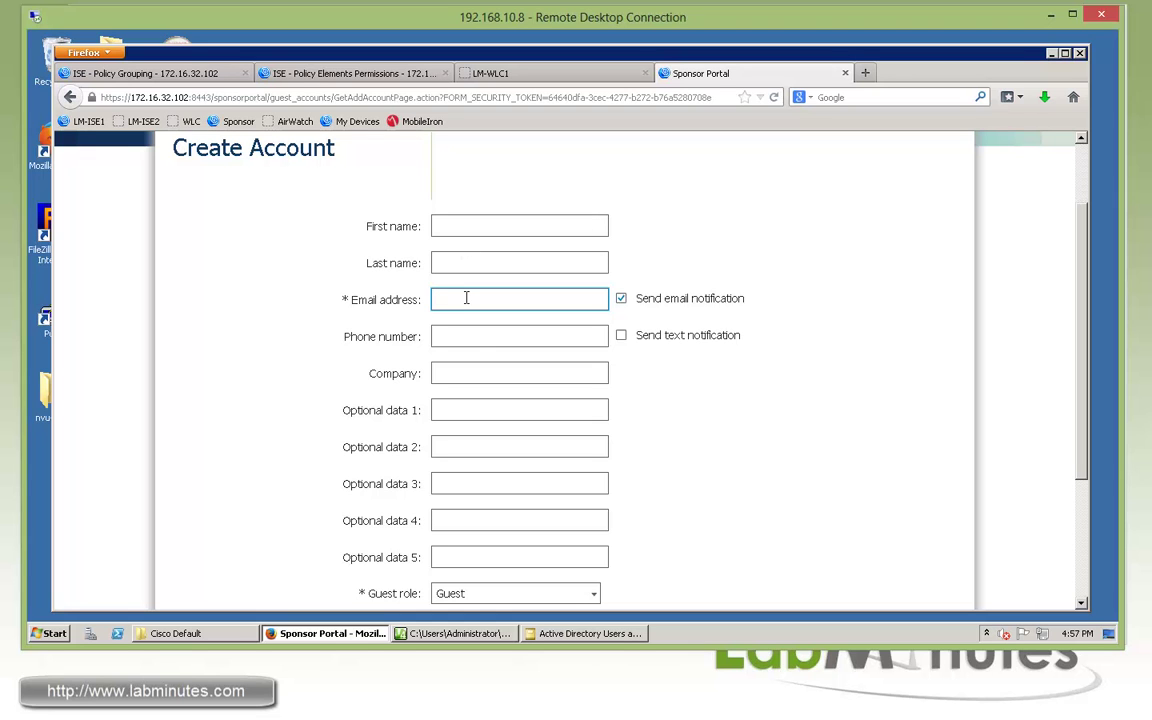
scroll(740, 442, down, 4)
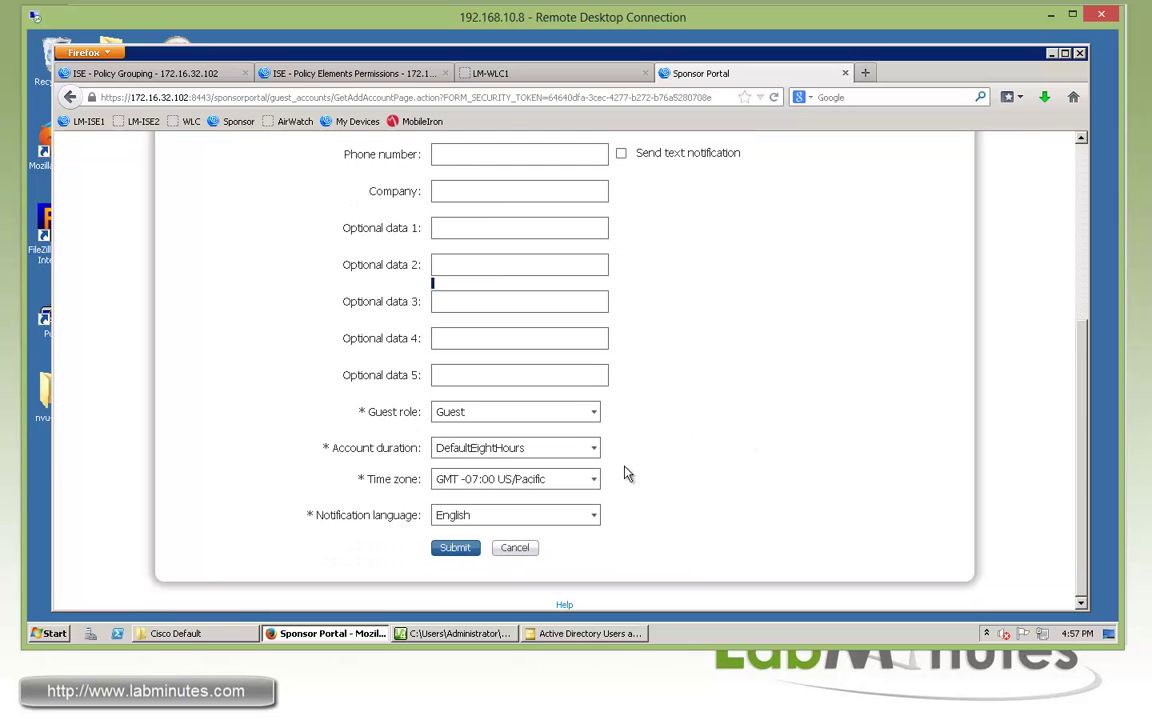
click(596, 451)
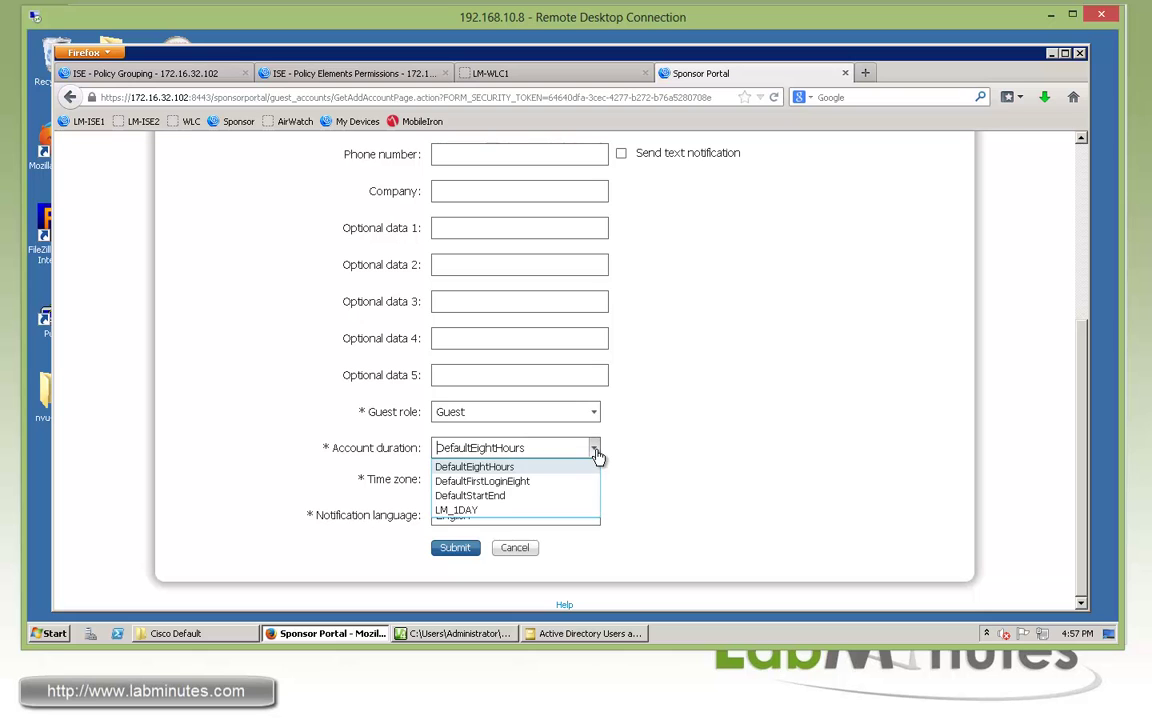
click(474, 510)
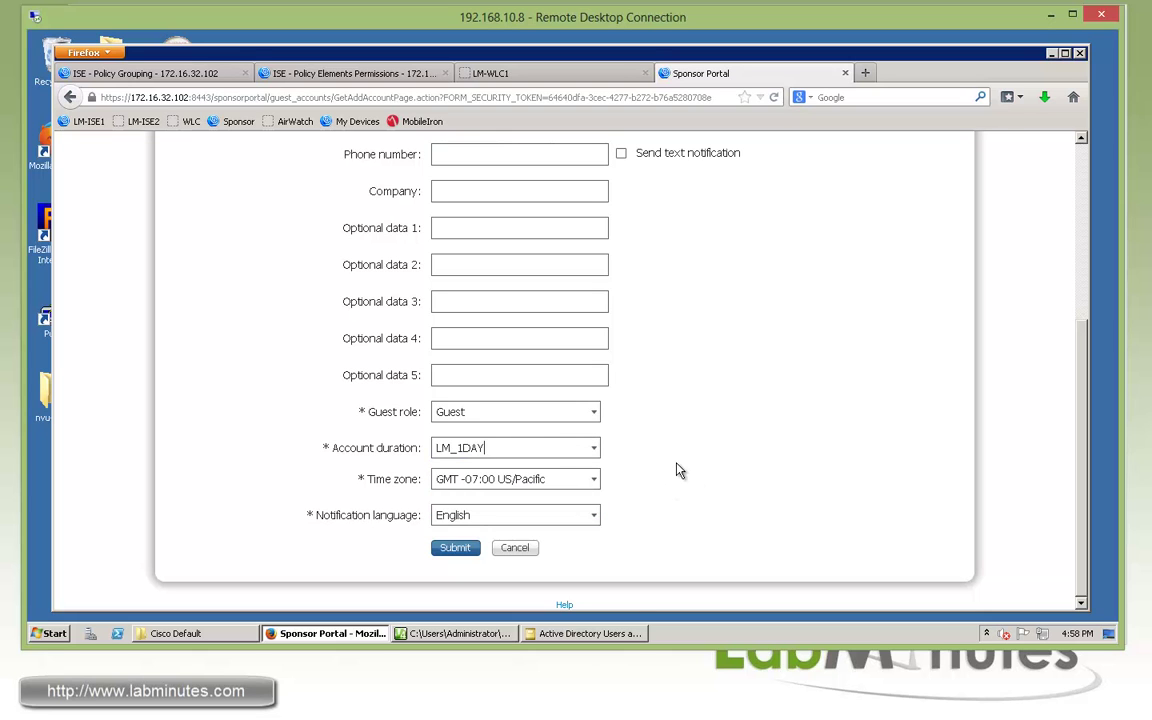
click(455, 547)
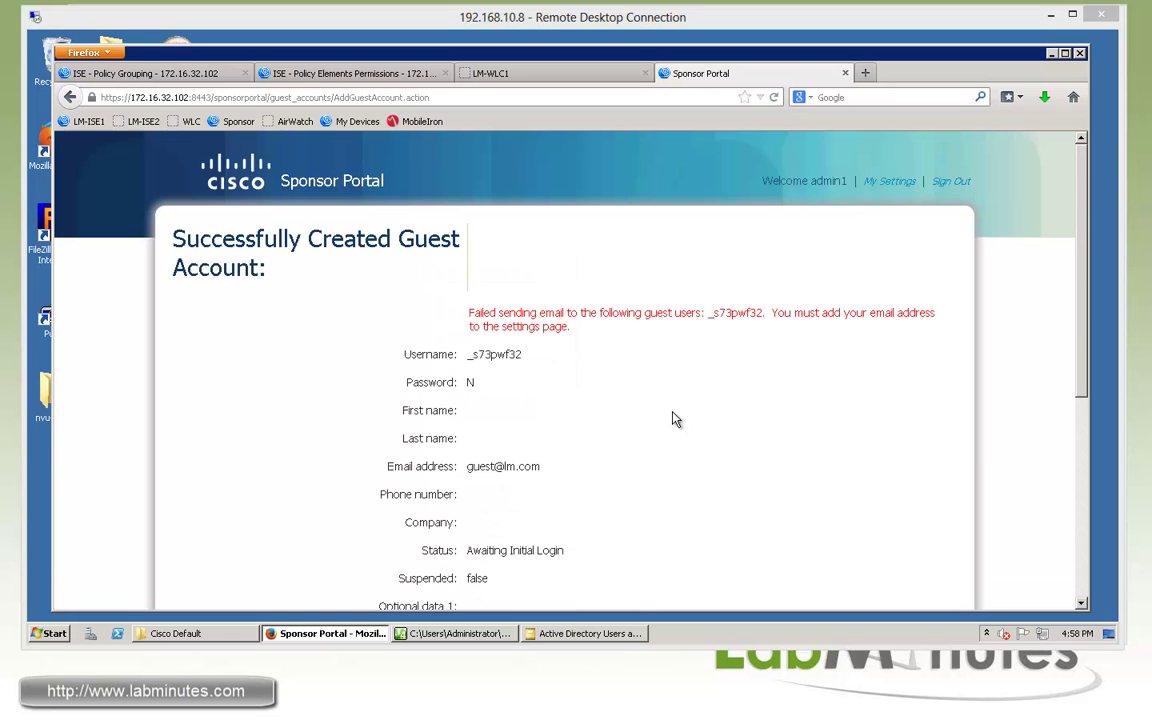
click(351, 75)
Set the guest Username Policy to create usernames from the e-mail address and save it
mouse_move(577, 172)
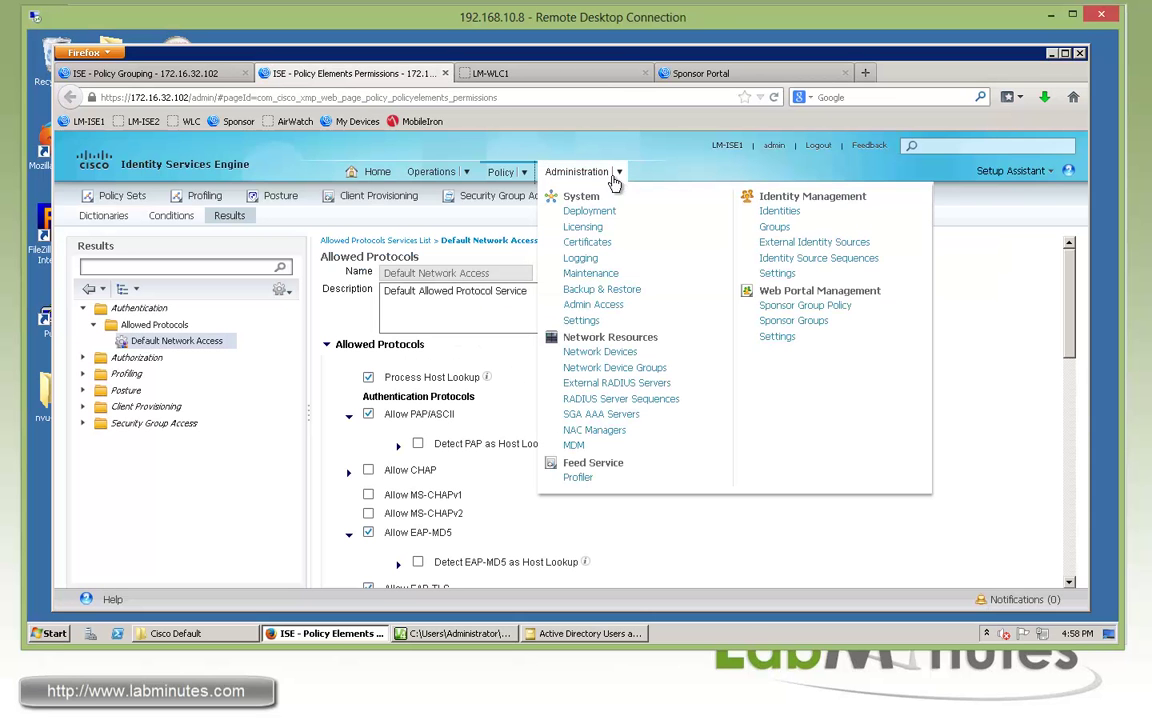
click(776, 338)
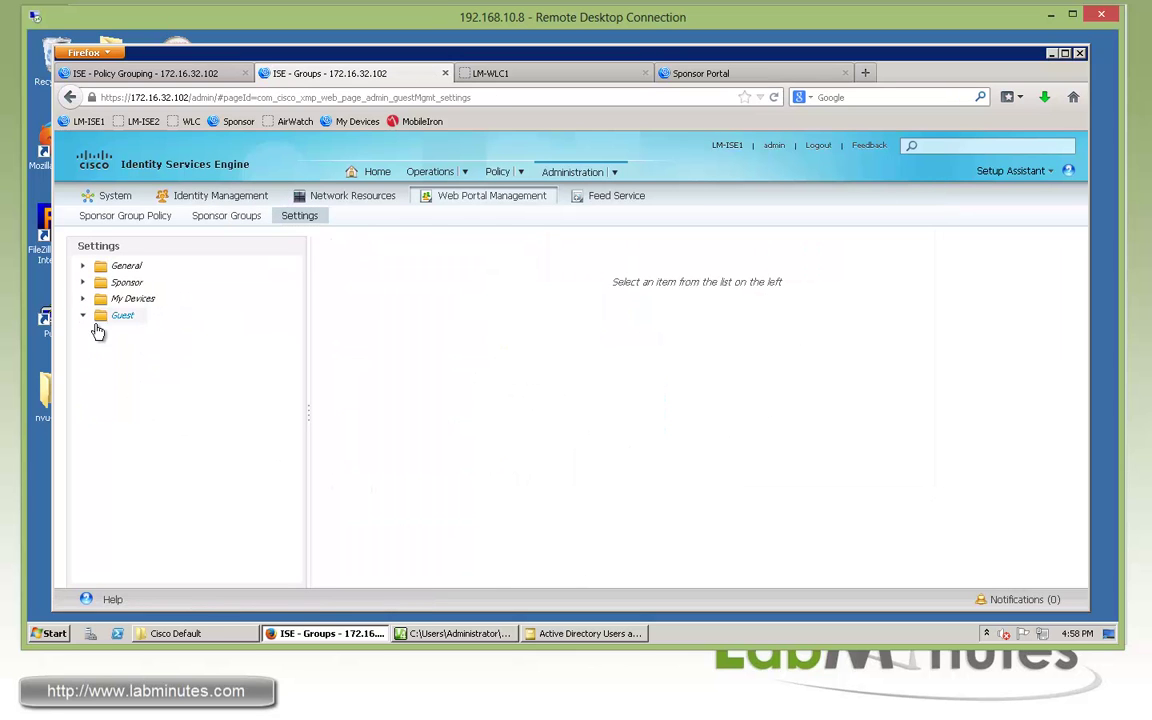
click(83, 315)
click(130, 449)
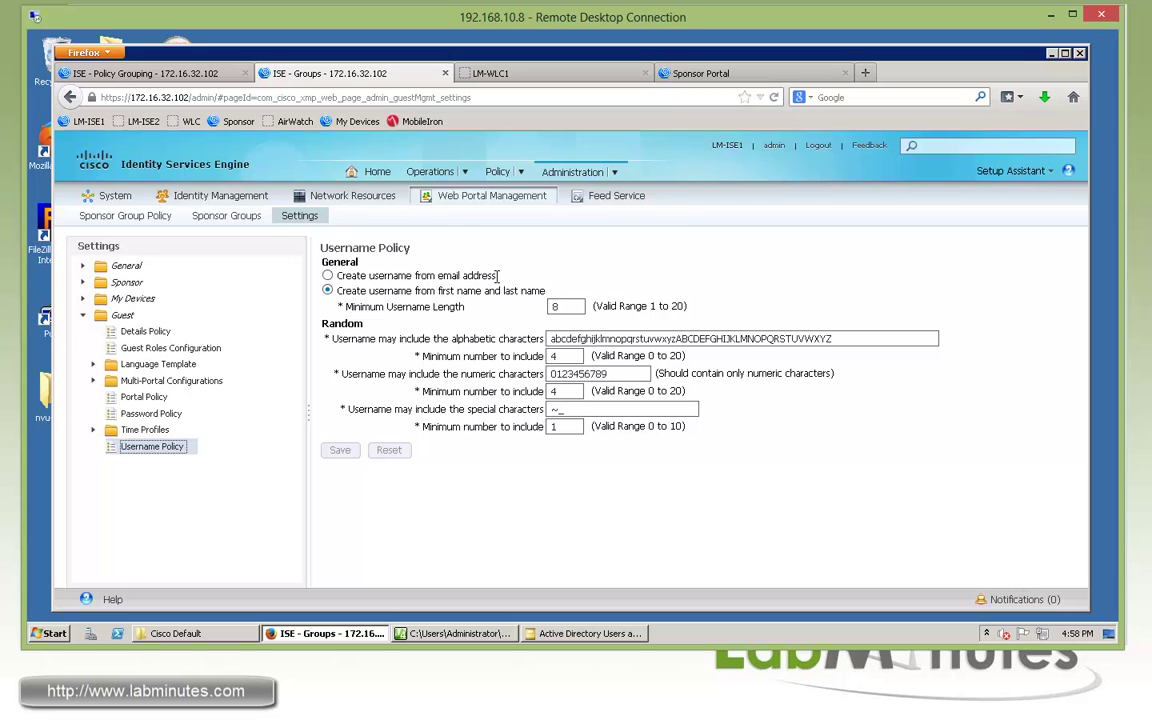
drag(452, 275, 393, 275)
click(329, 276)
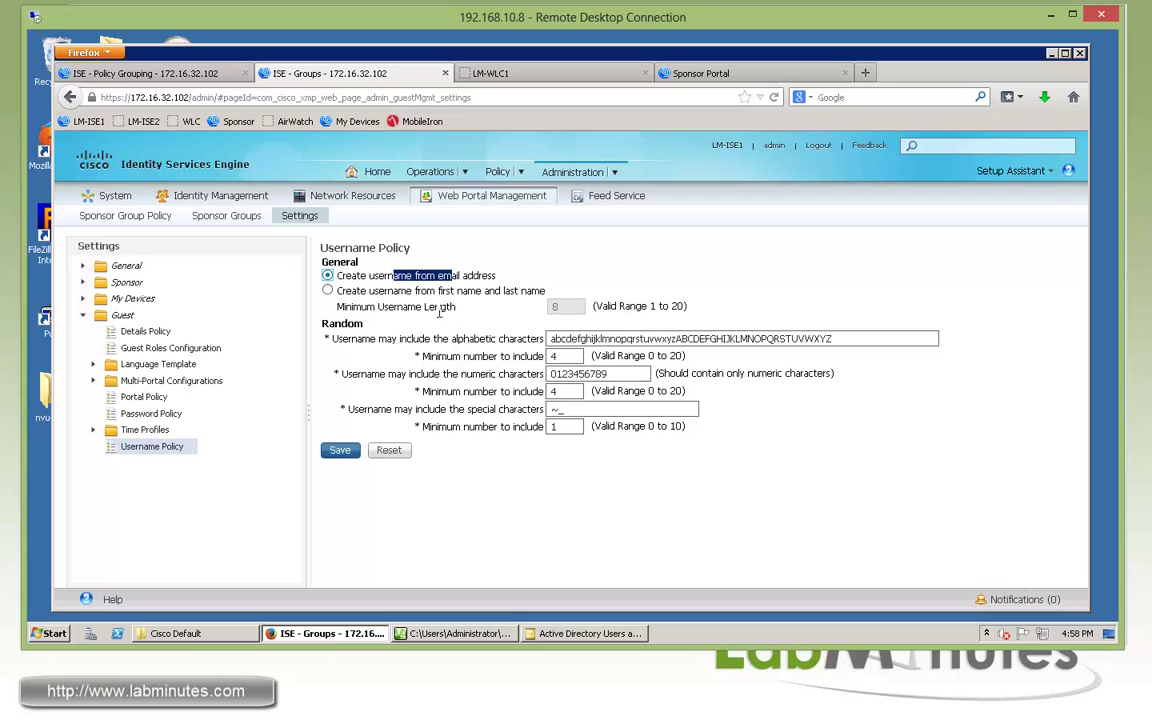
click(340, 450)
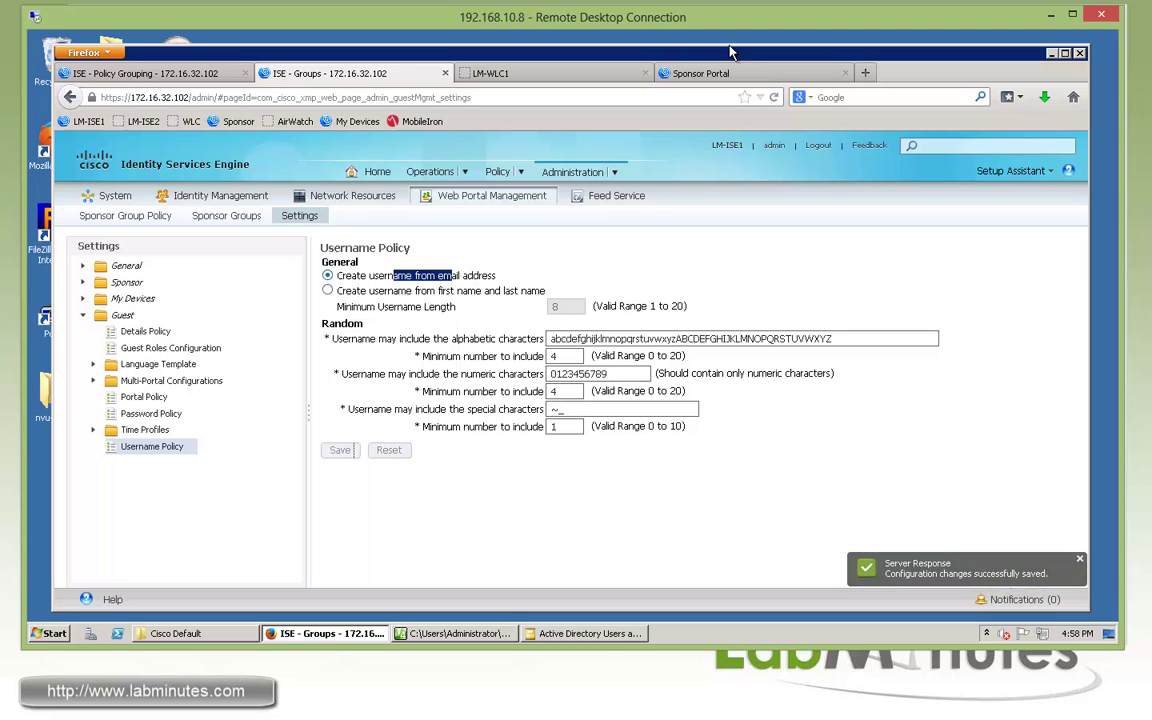
click(740, 74)
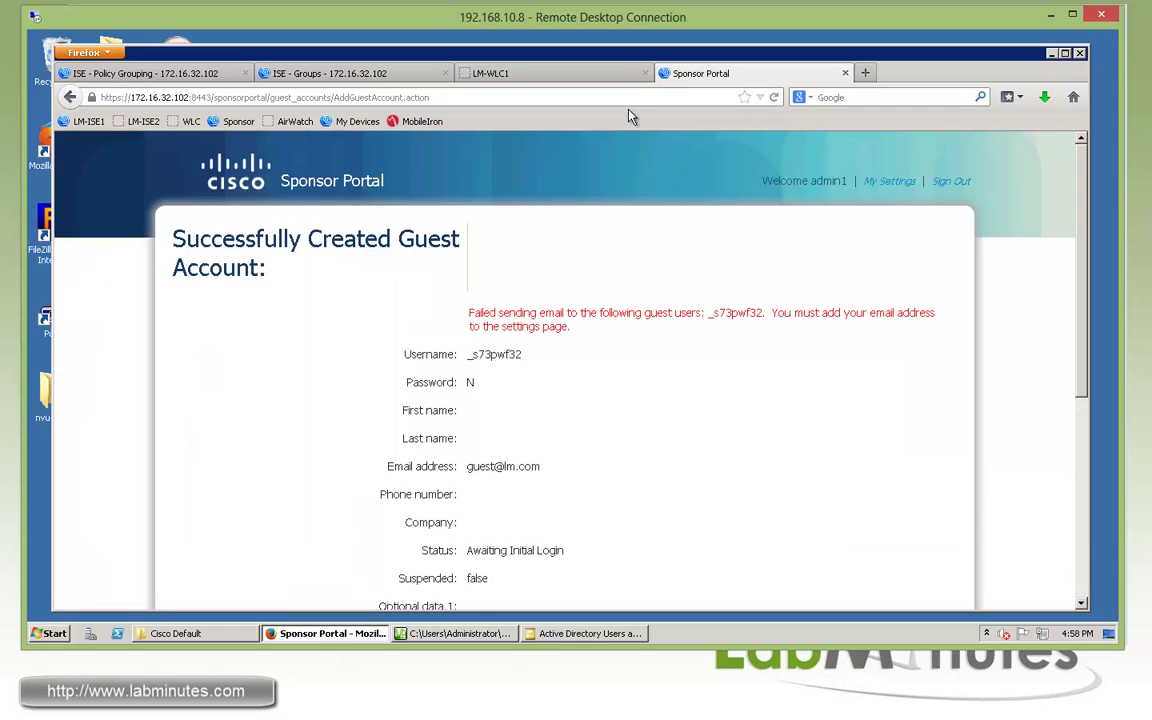
Delete all existing guest accounts from Manage Guest Accounts
scroll(855, 349, down, 5)
click(560, 546)
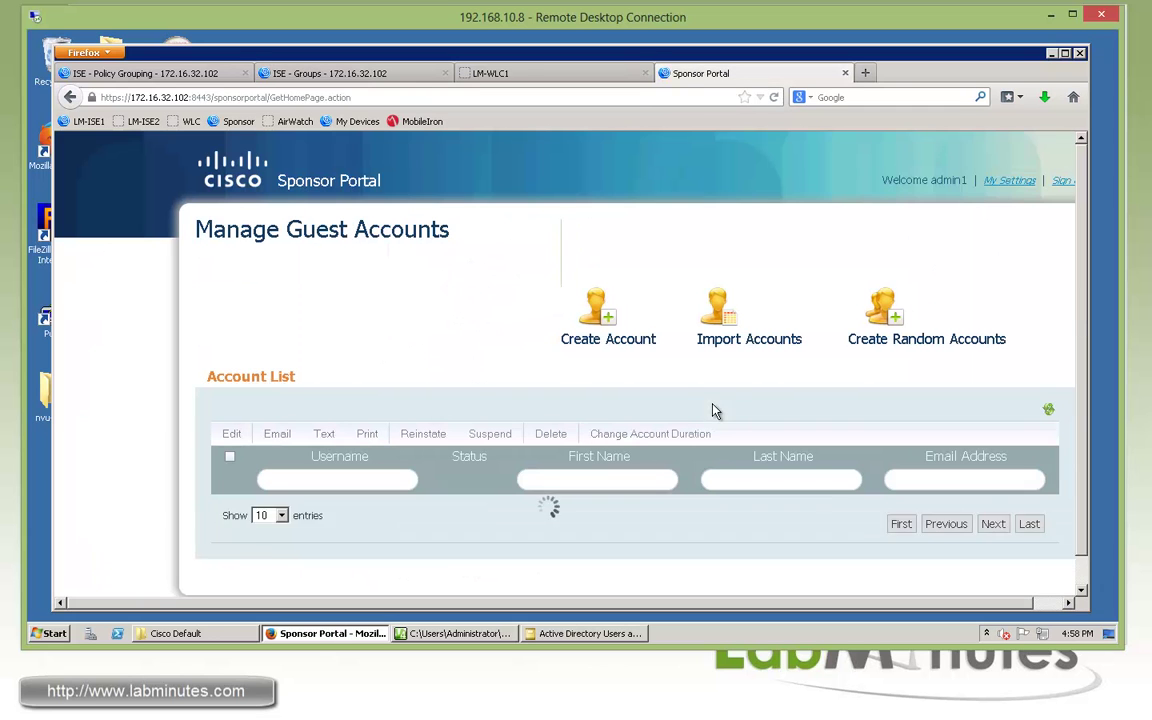
click(229, 456)
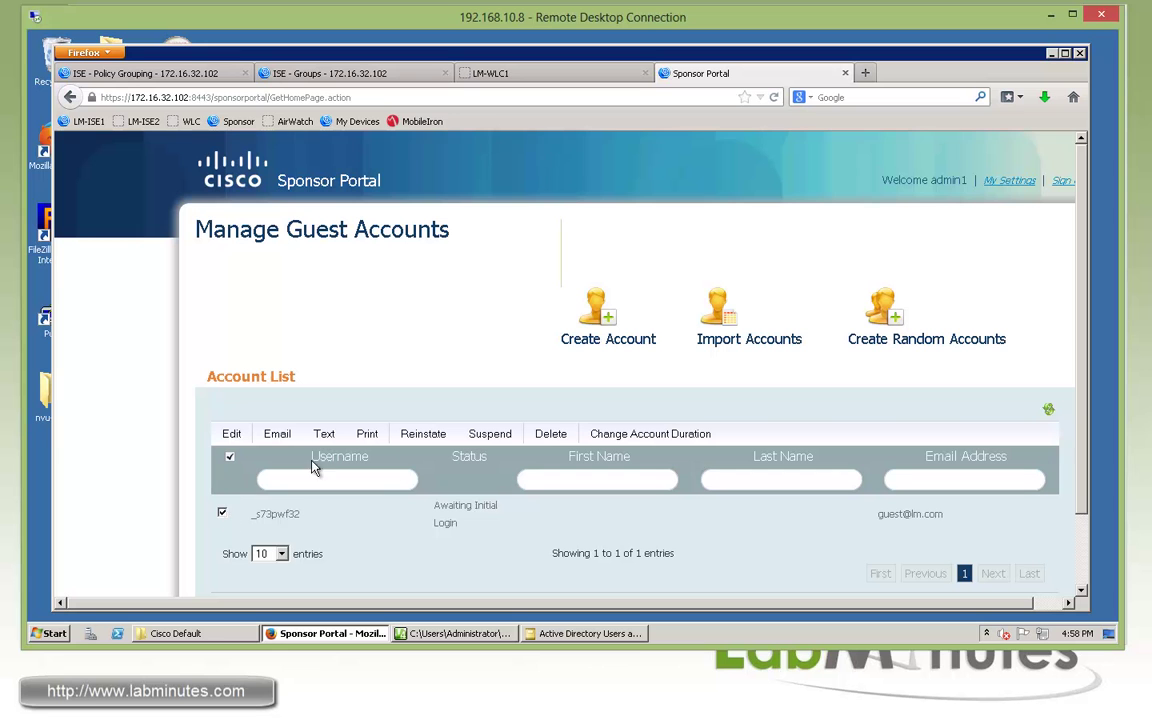
click(556, 437)
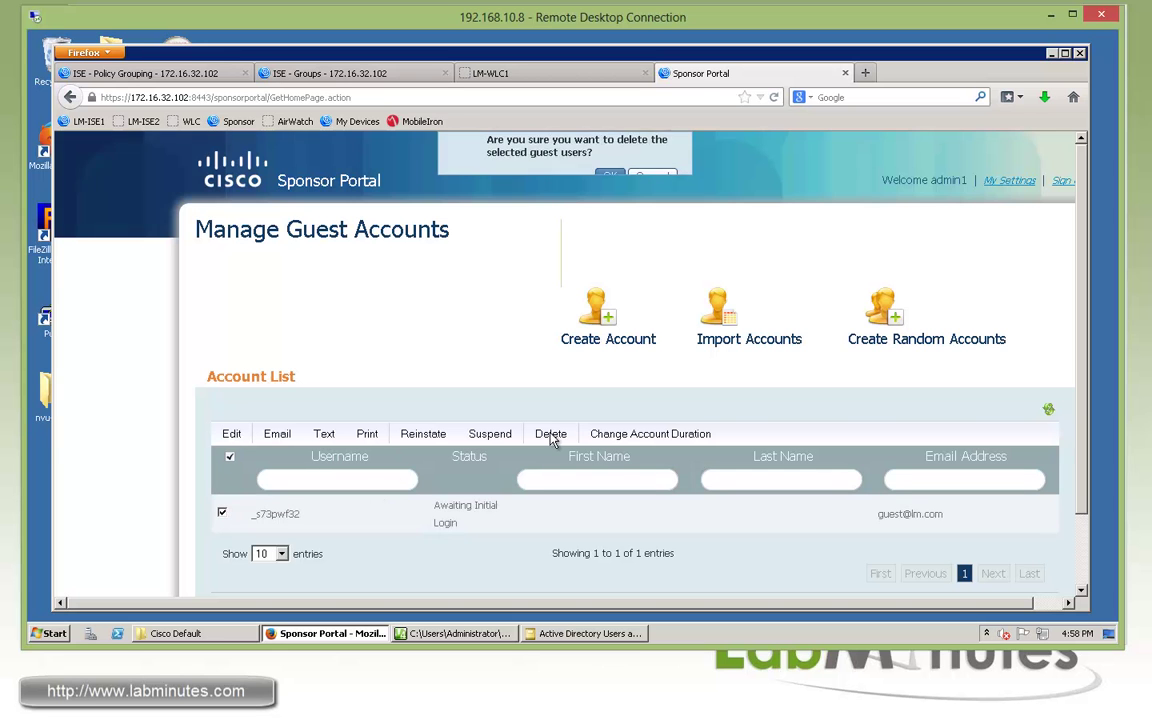
key(Return)
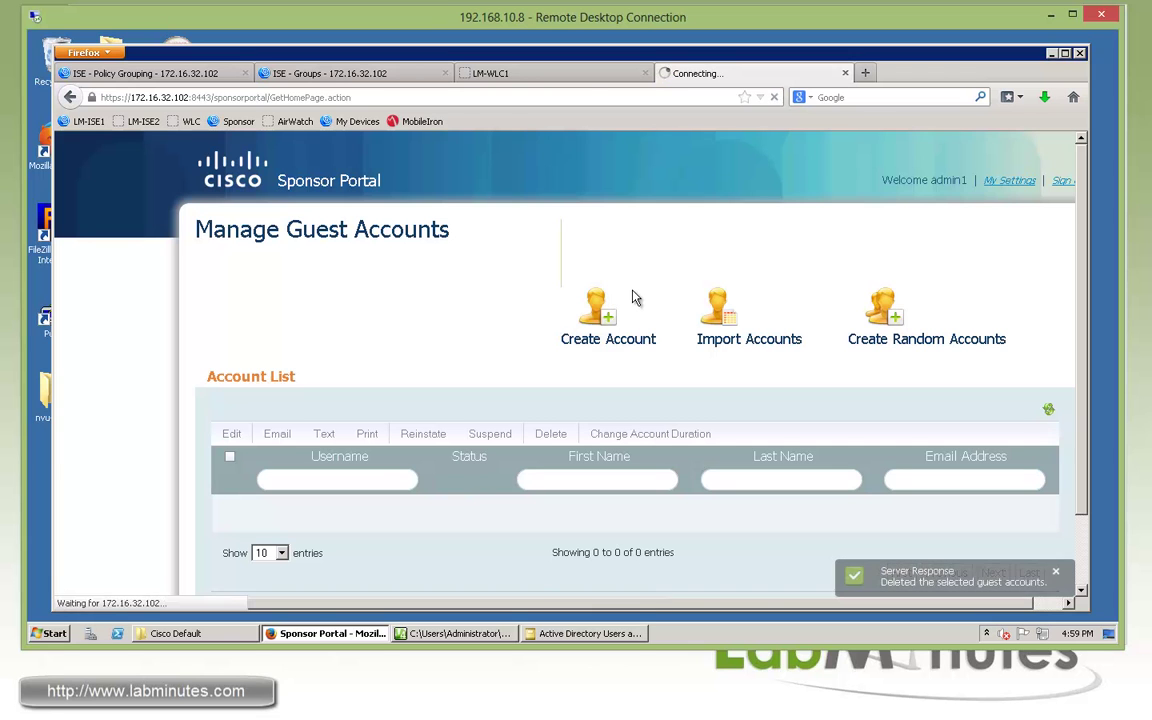
Create a new LM_1DAY guest account for the guest's e-mail address
click(468, 390)
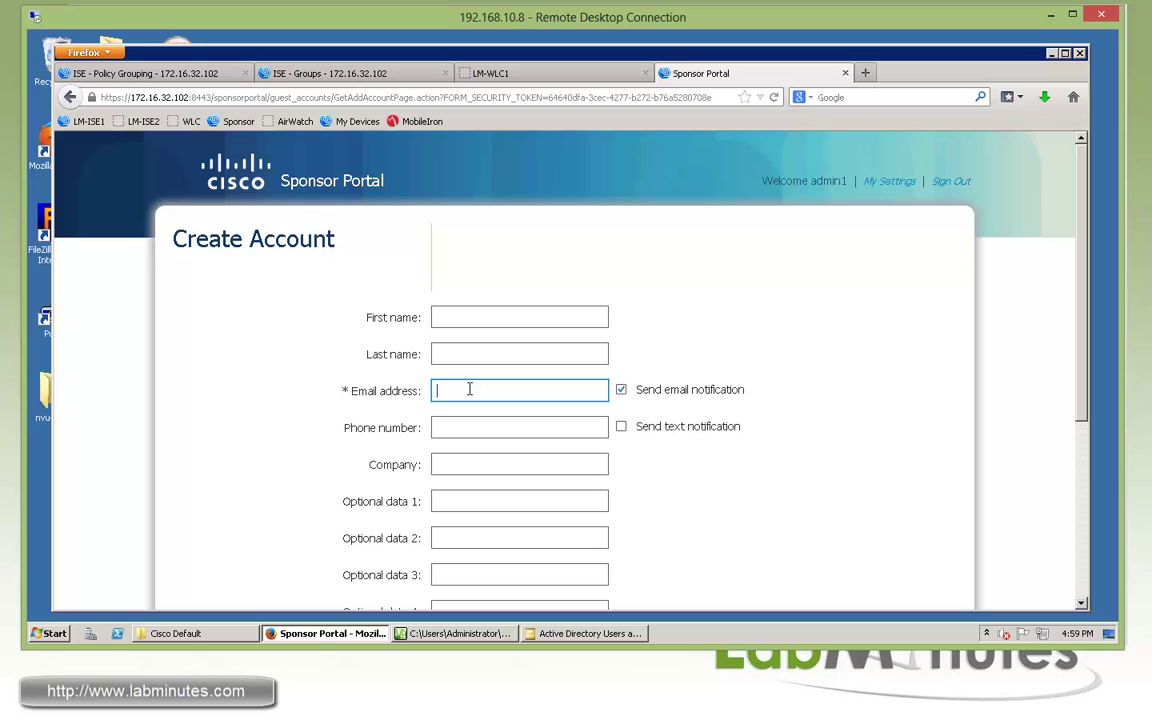
scroll(818, 442, down, 5)
click(588, 452)
click(500, 509)
click(468, 547)
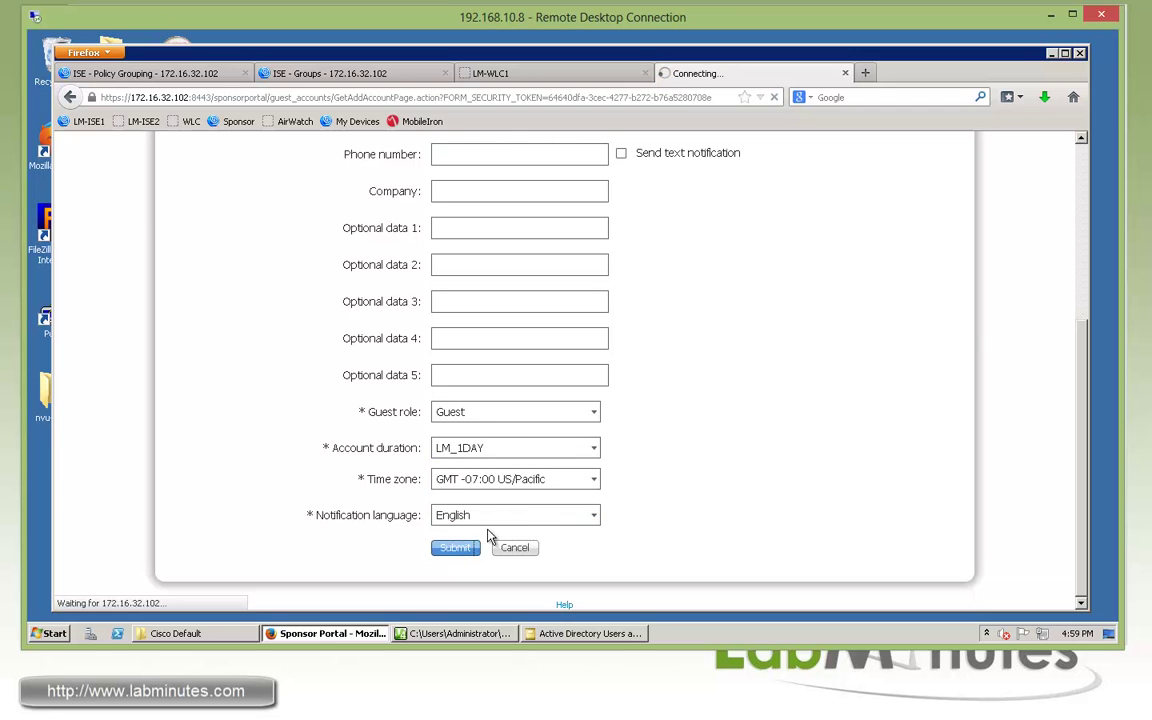
drag(563, 357, 504, 388)
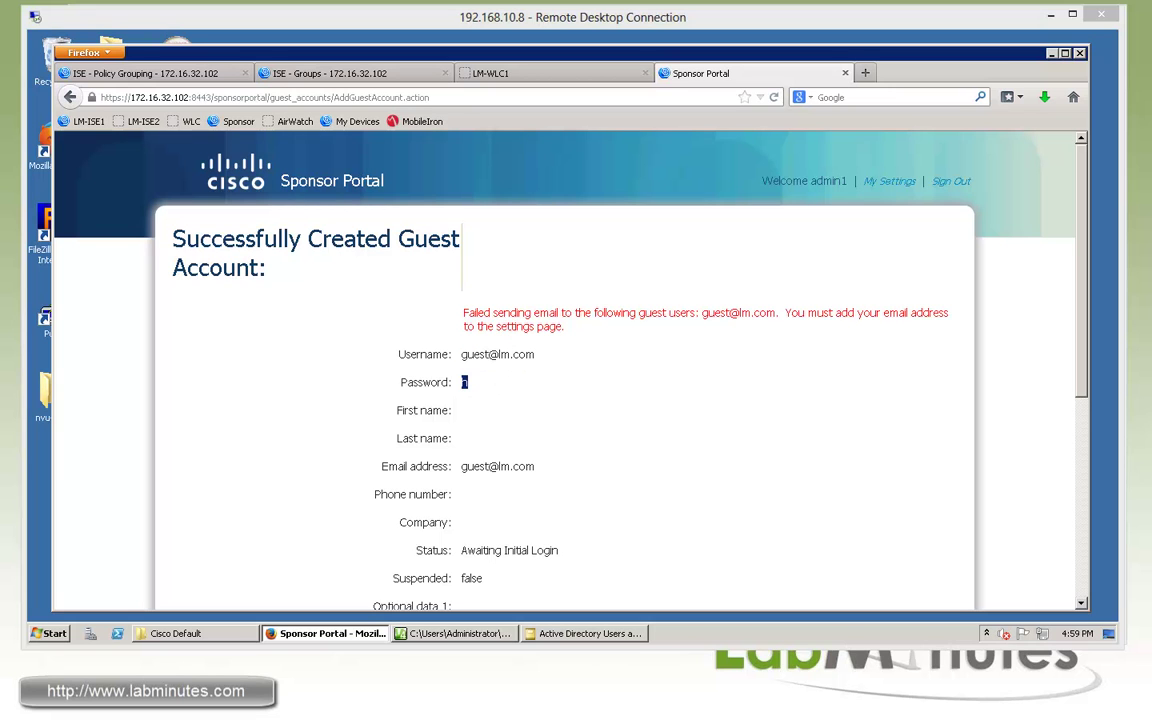
Join the LM-GUEST wireless network on the Windows 7 machine and launch Chrome
key(alt+Tab)
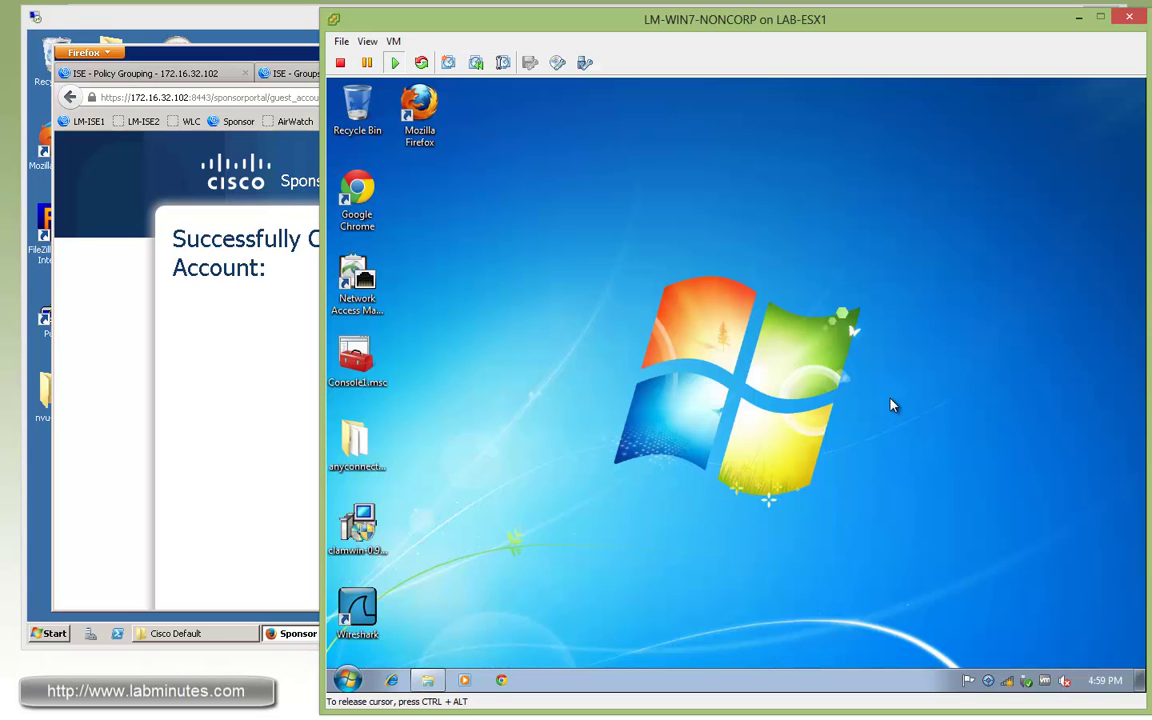
click(1005, 679)
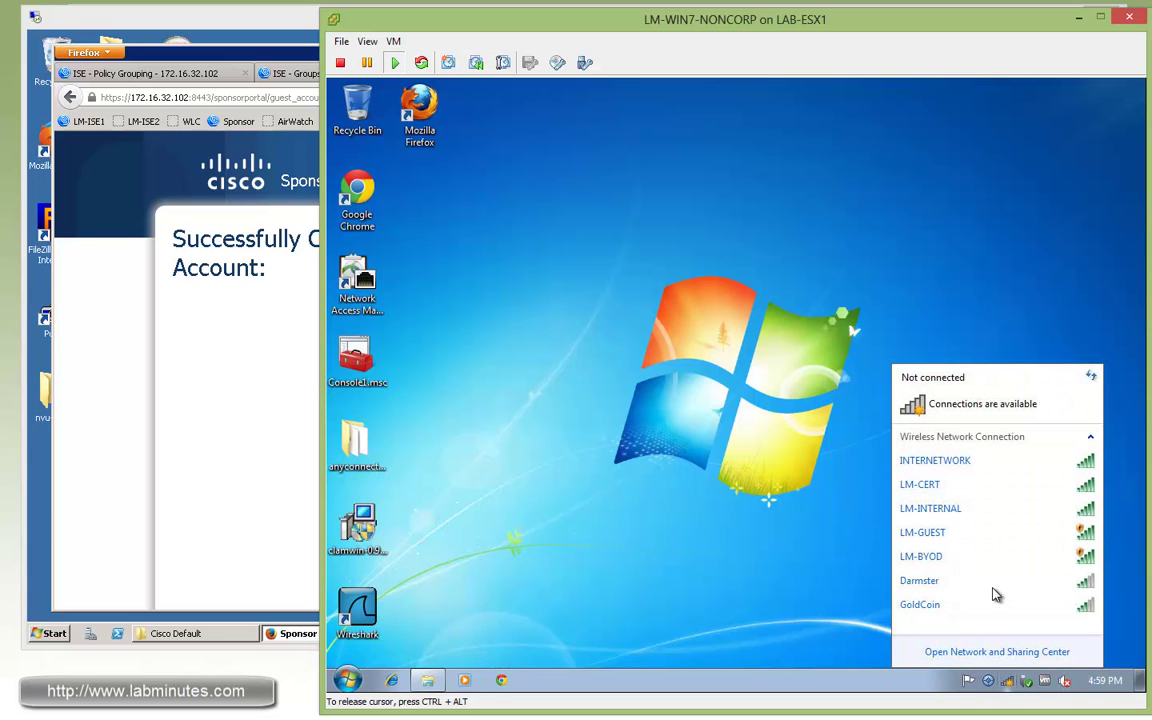
double_click(953, 540)
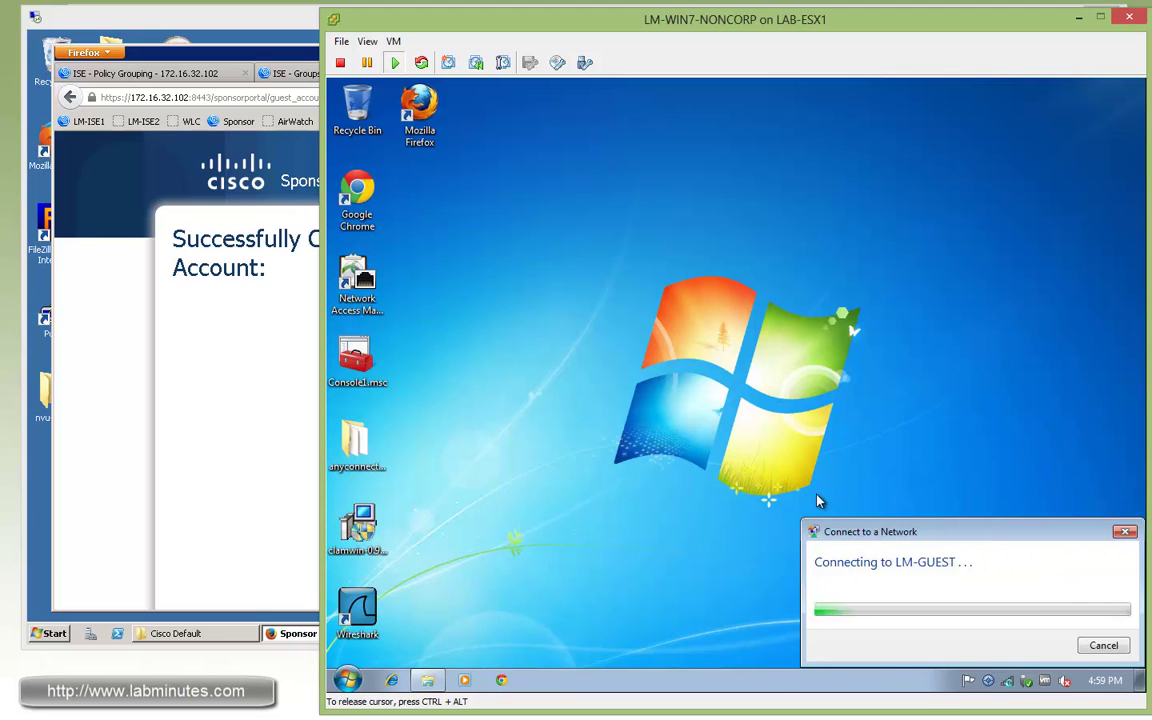
click(501, 680)
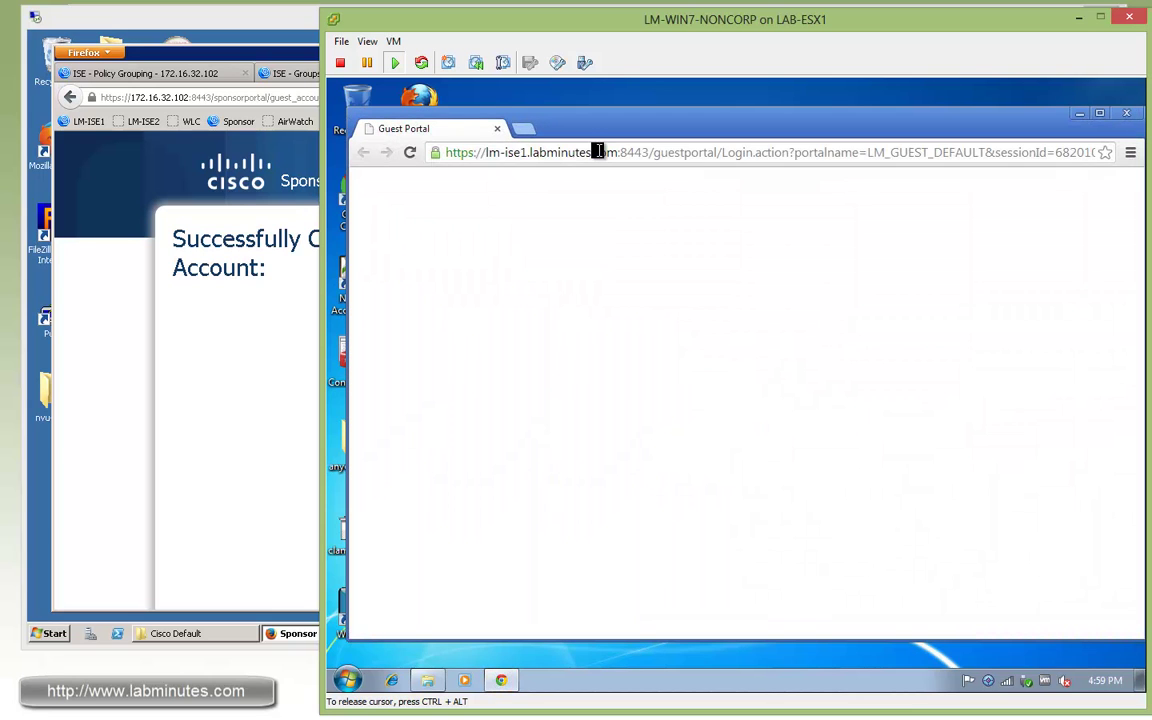
Browse to cisco.com to confirm the guest is redirected to the ISE portal
click(603, 154)
text(cisco.com)
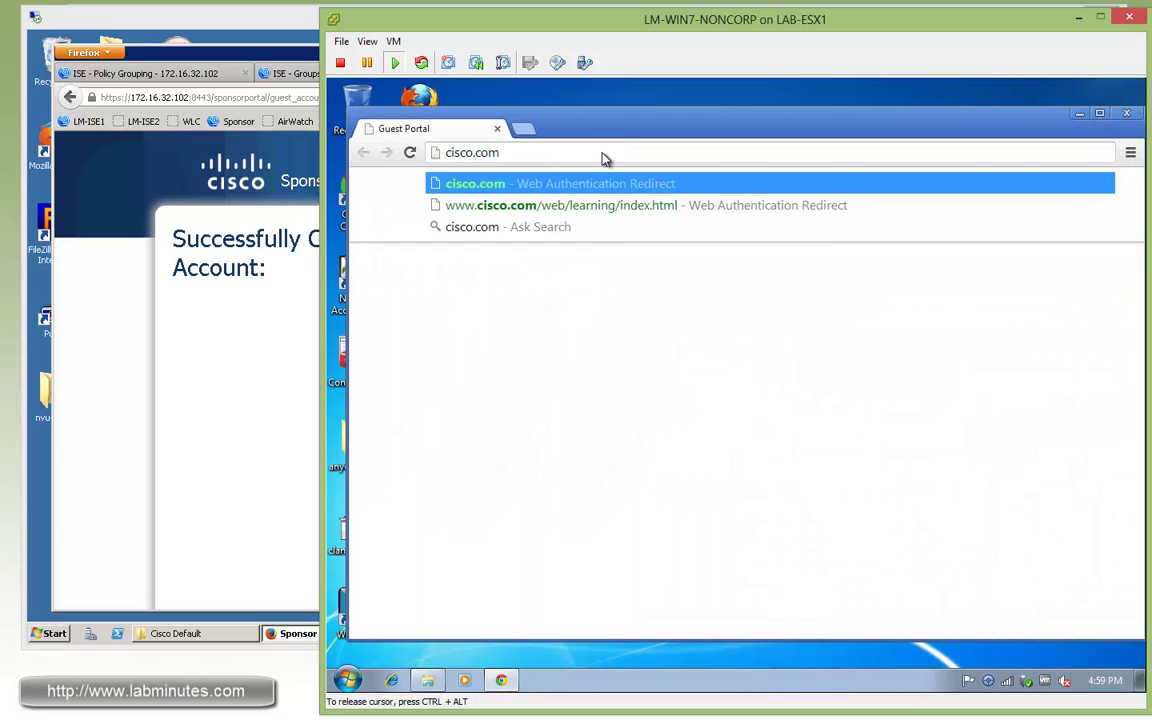
key(Return)
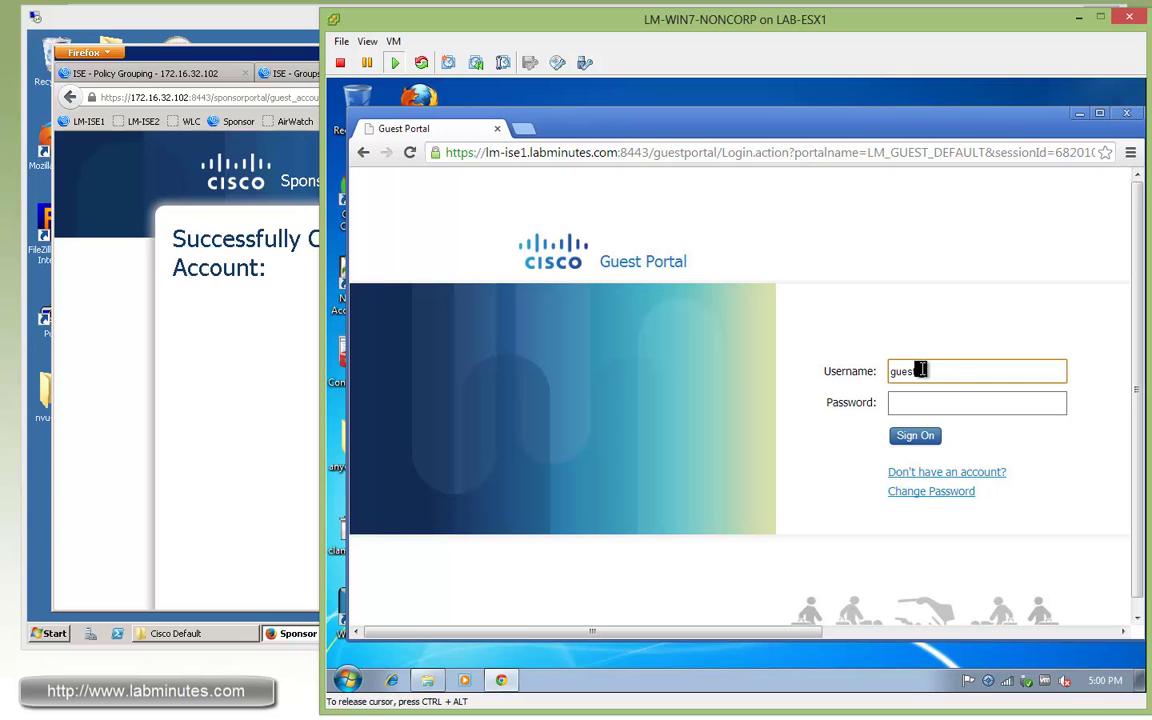
Look over the guest self-registration page, then return to the sign-in page
click(937, 478)
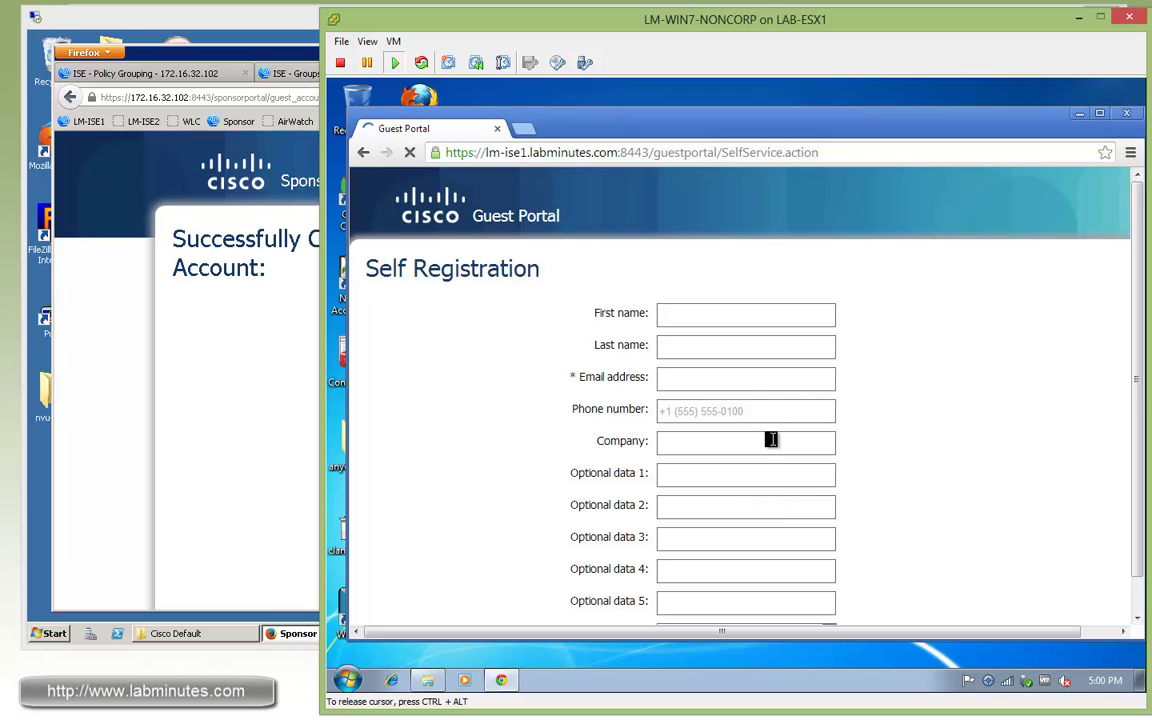
scroll(769, 440, down, 2)
click(363, 154)
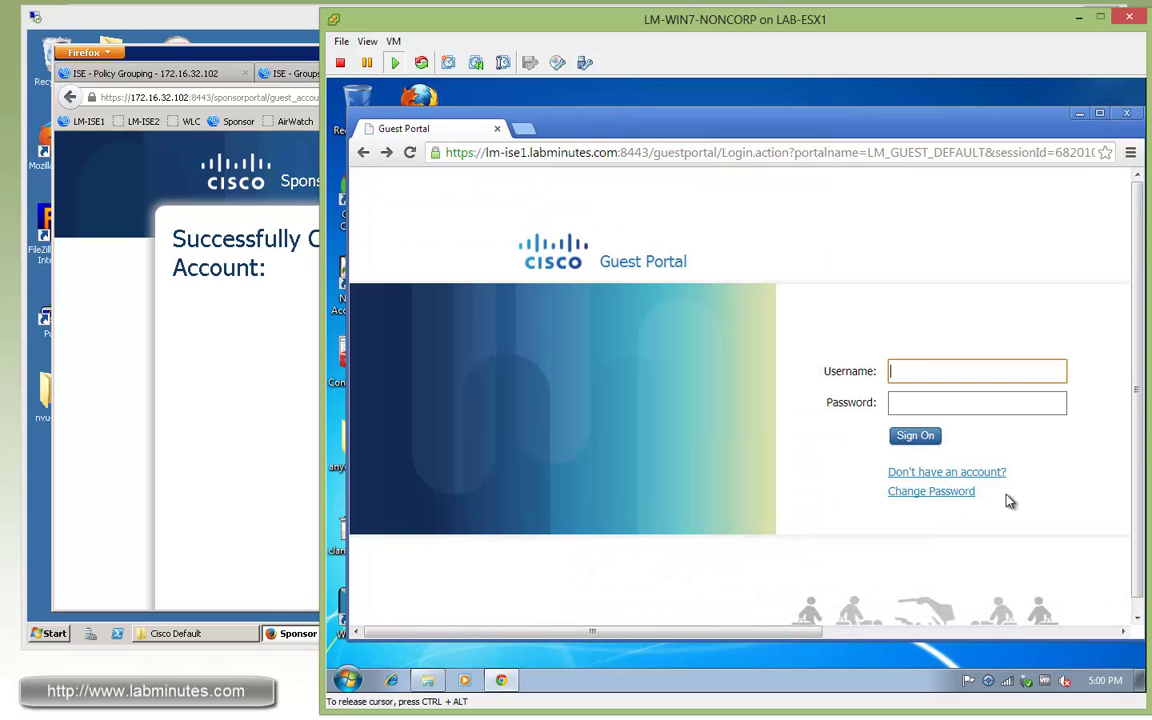
Sign on with the sponsor-created guest's username and password
text(om)
click(944, 402)
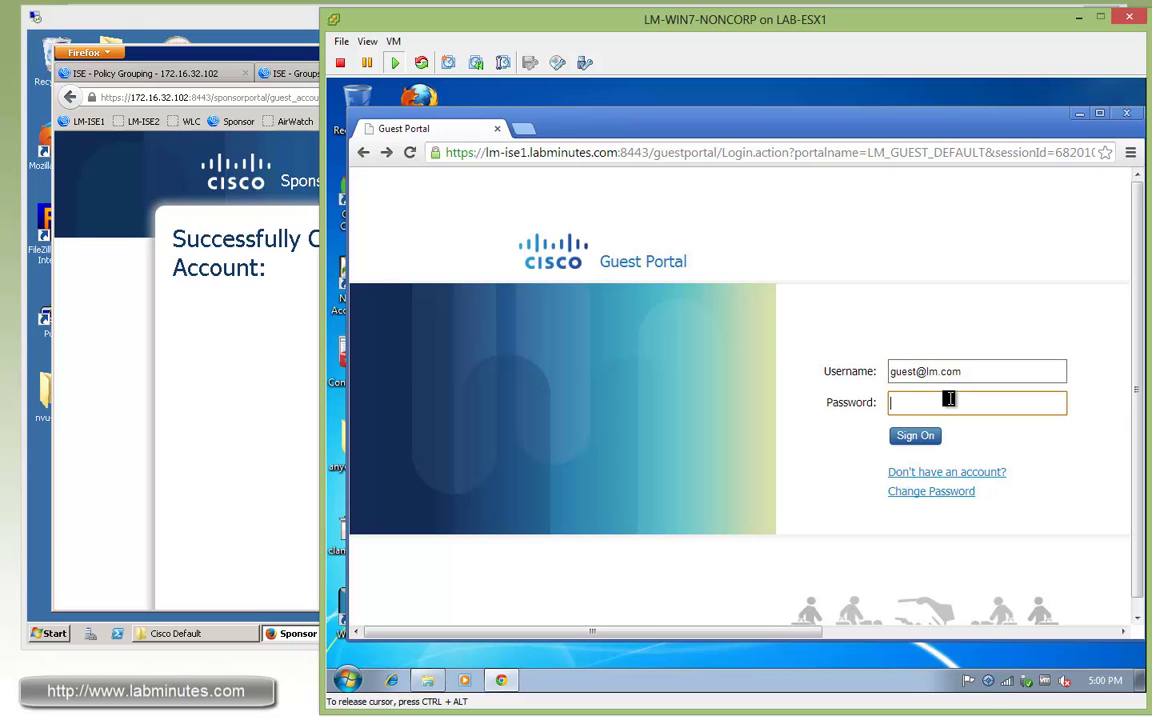
key(ctrl+v)
click(903, 440)
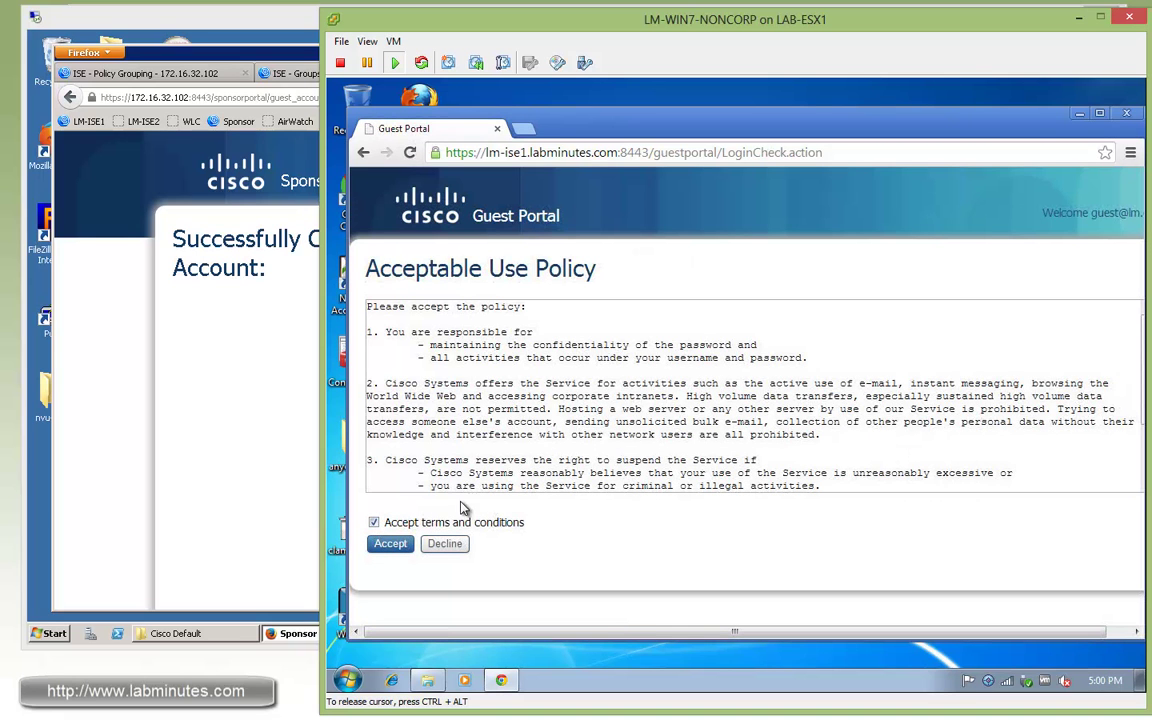
Accept the use policy and change the guest password from the old to a new one
click(390, 543)
click(728, 408)
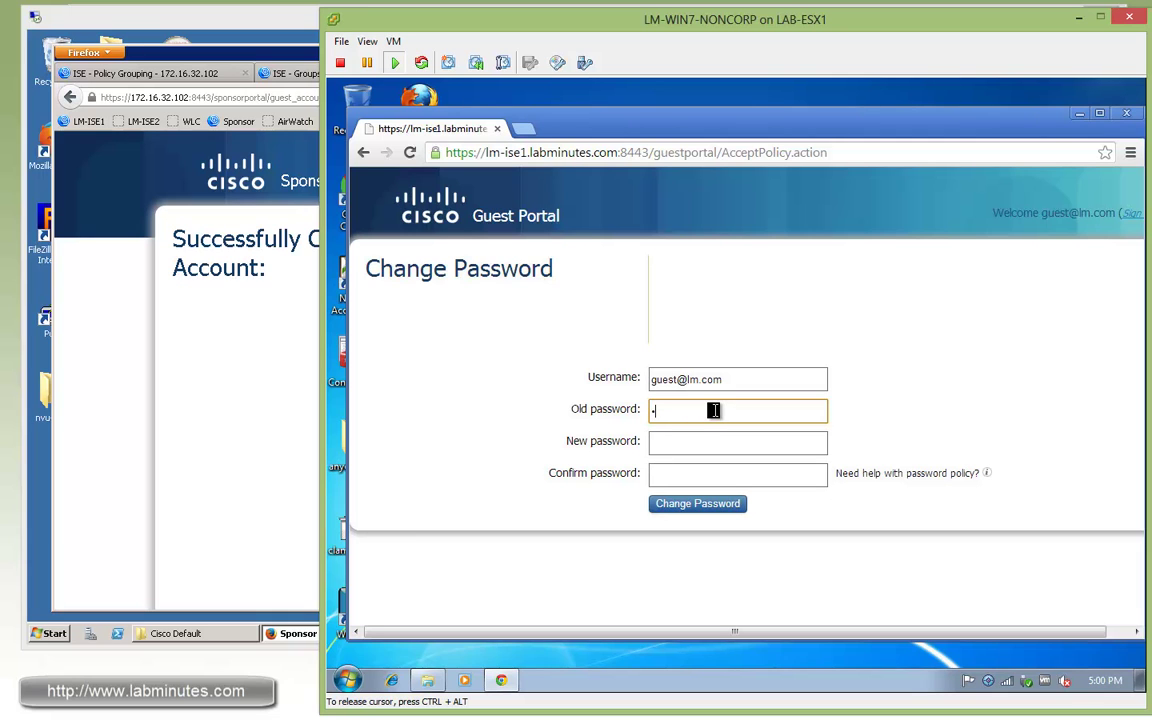
click(682, 437)
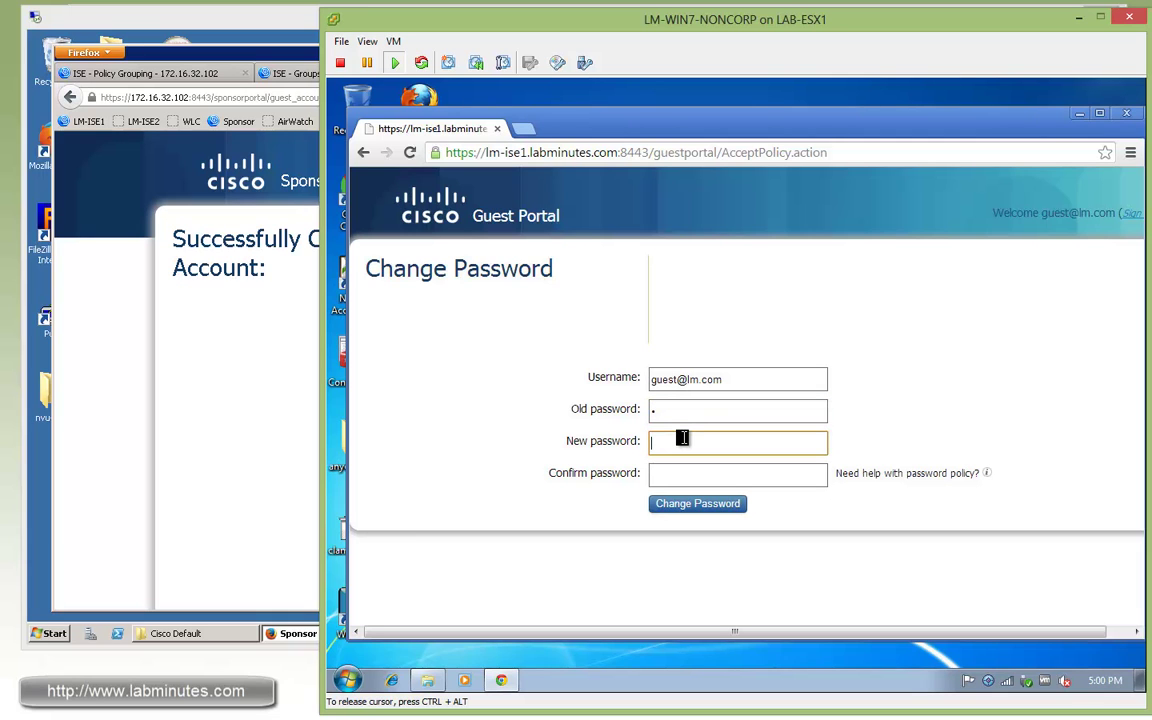
key(Tab)
text(••••)
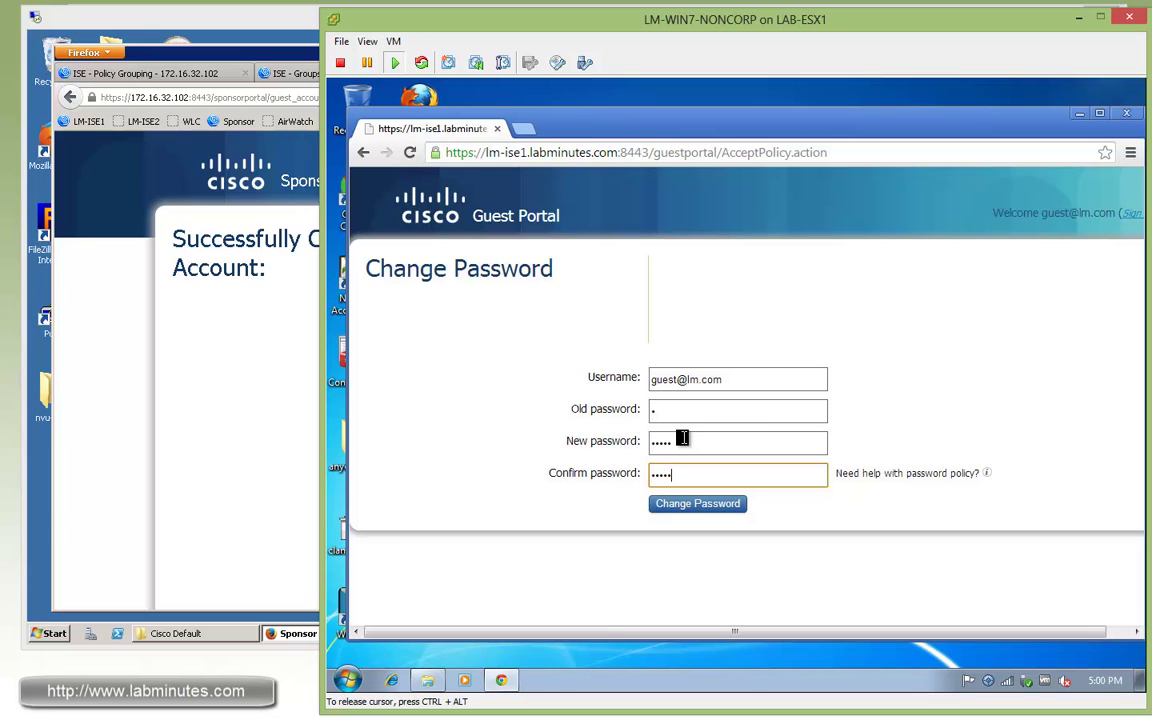
click(722, 506)
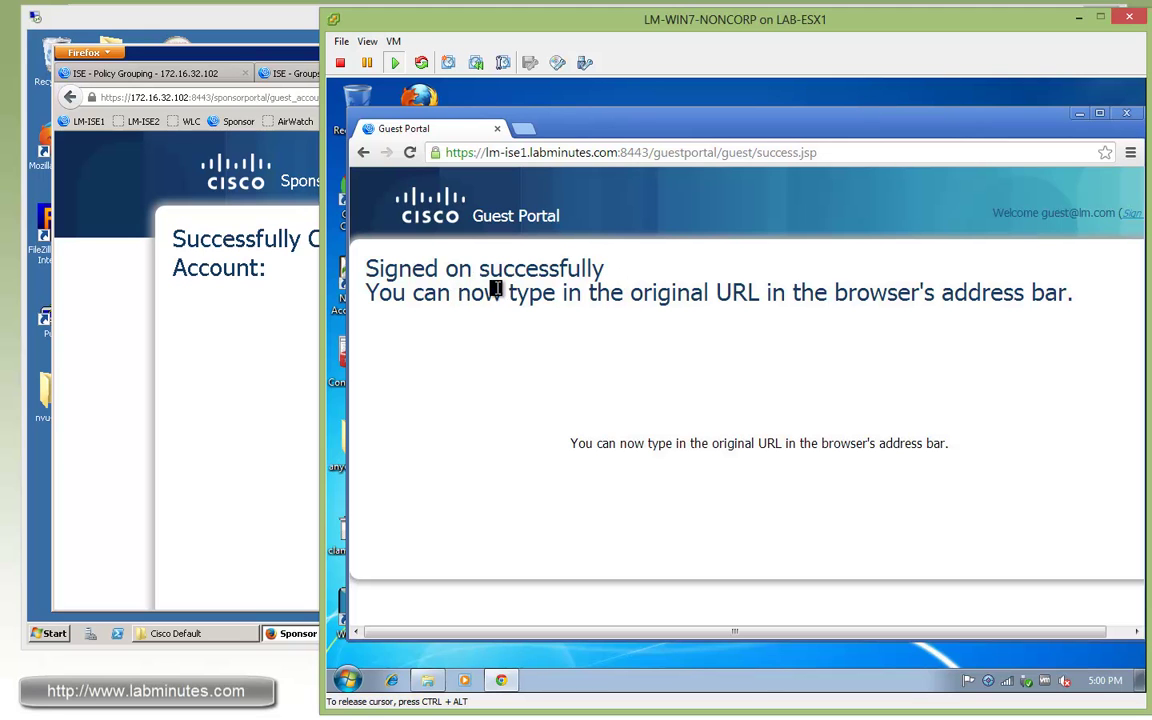
Load cisco.com to verify internet access, then return to the admin remote desktop
click(847, 158)
text(cisco.com)
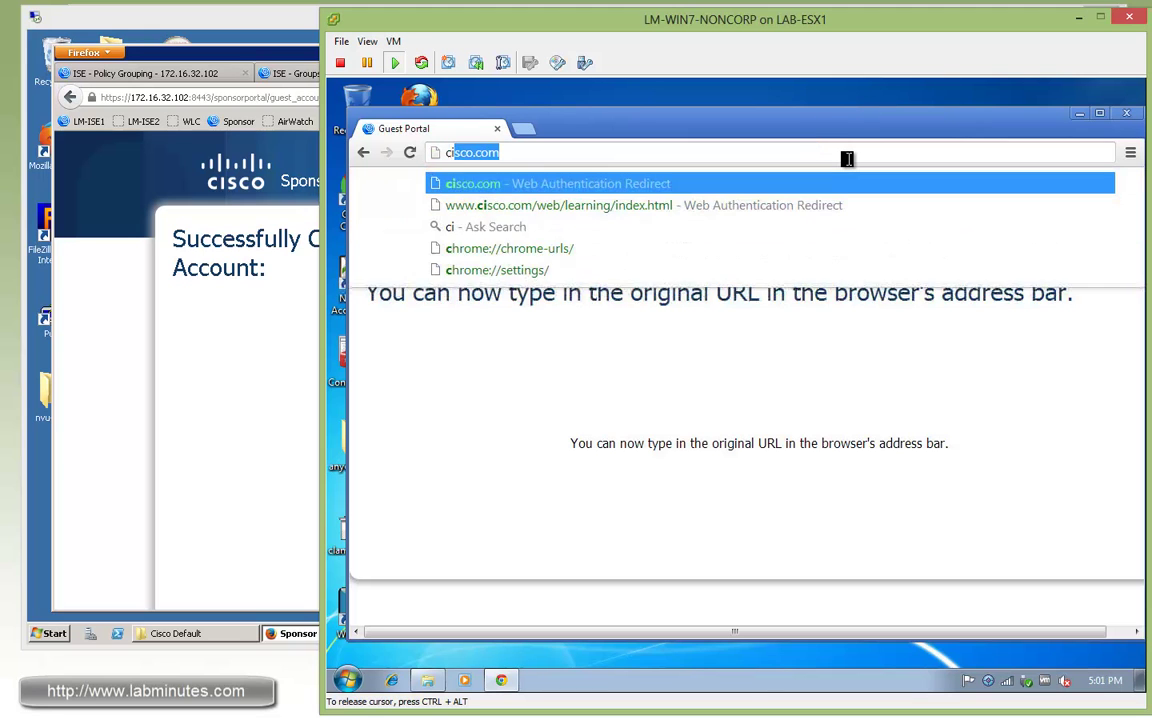
key(Return)
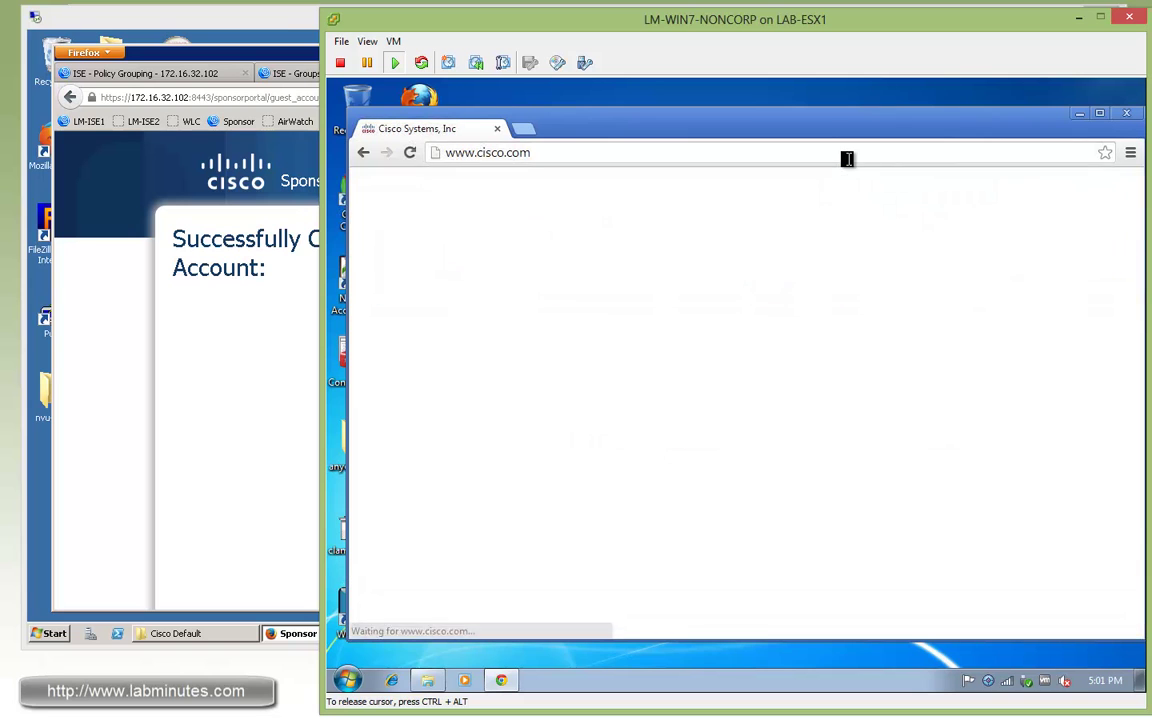
click(280, 25)
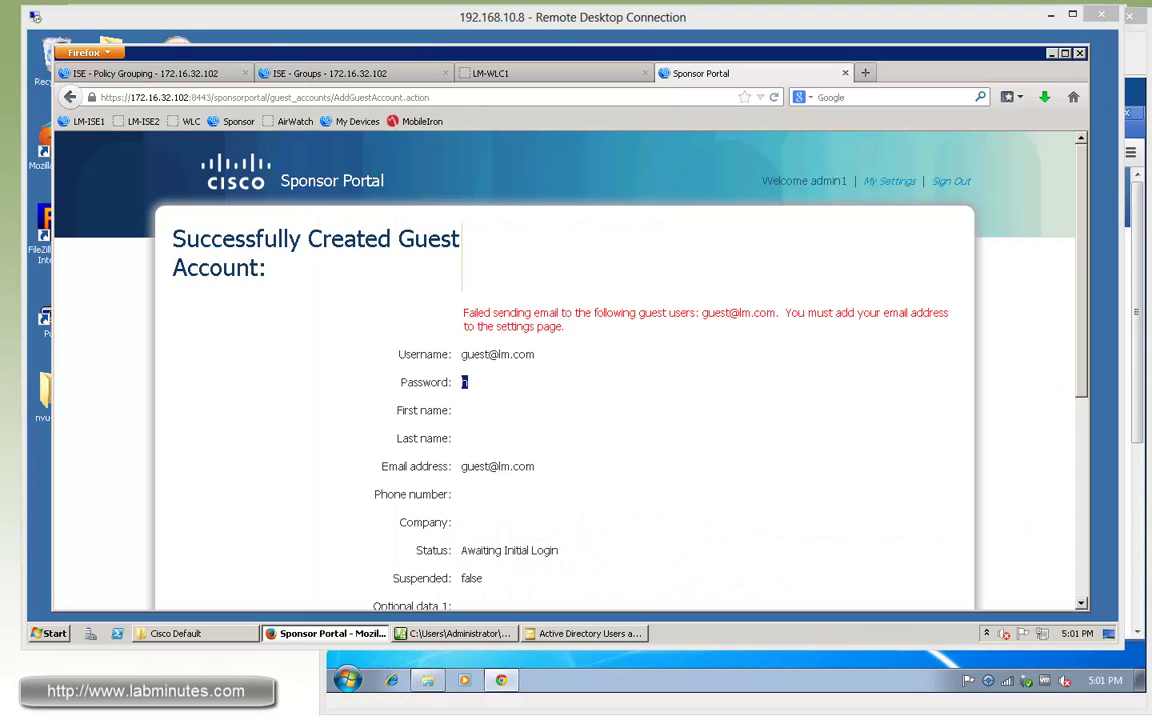
Open Operations > Authentications in a new tab and show the live authentications log
click(297, 73)
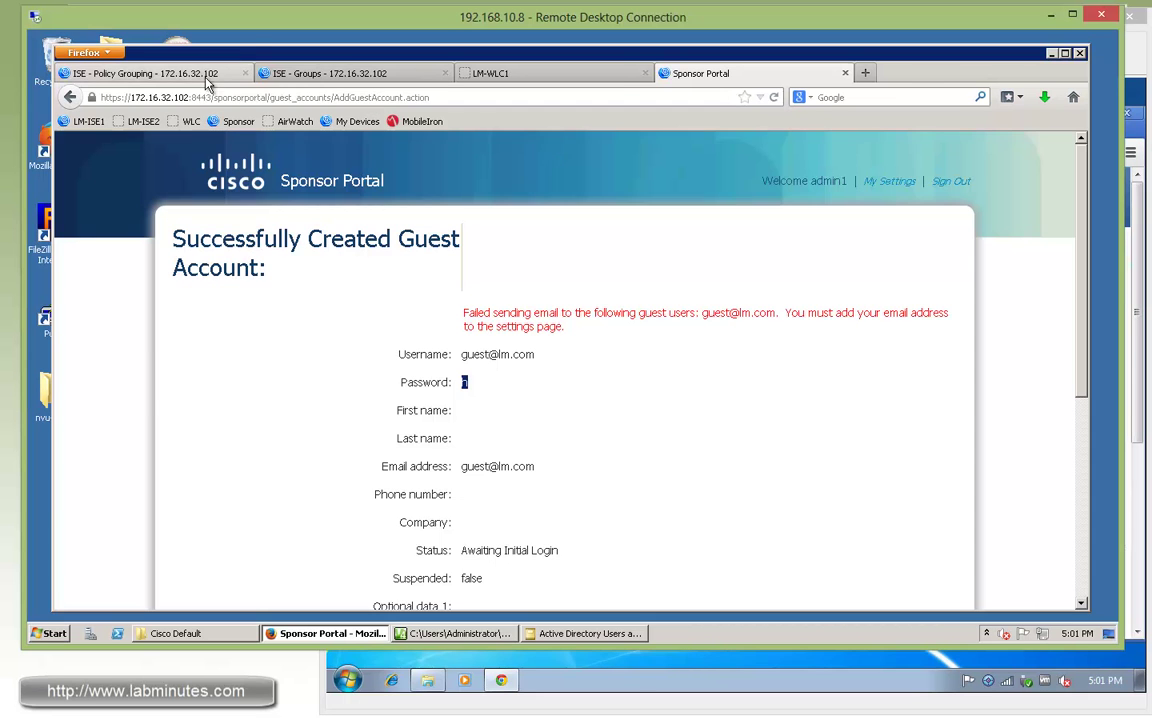
mouse_move(430, 172)
right_click(428, 200)
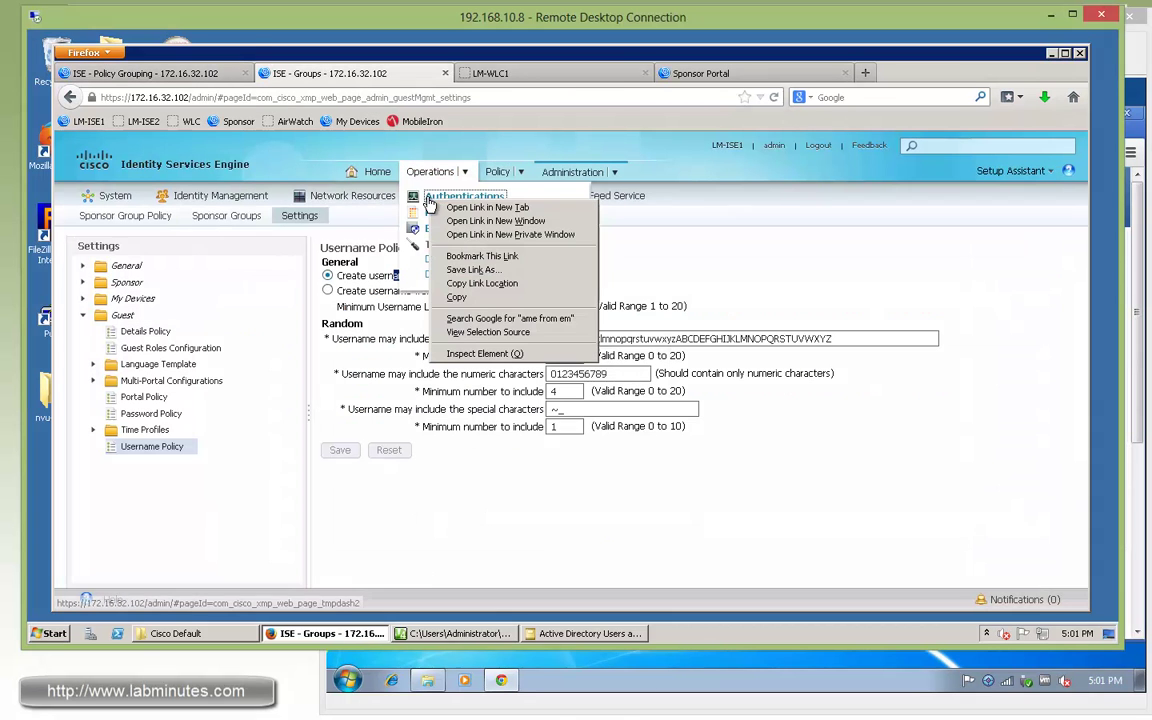
click(487, 207)
click(478, 73)
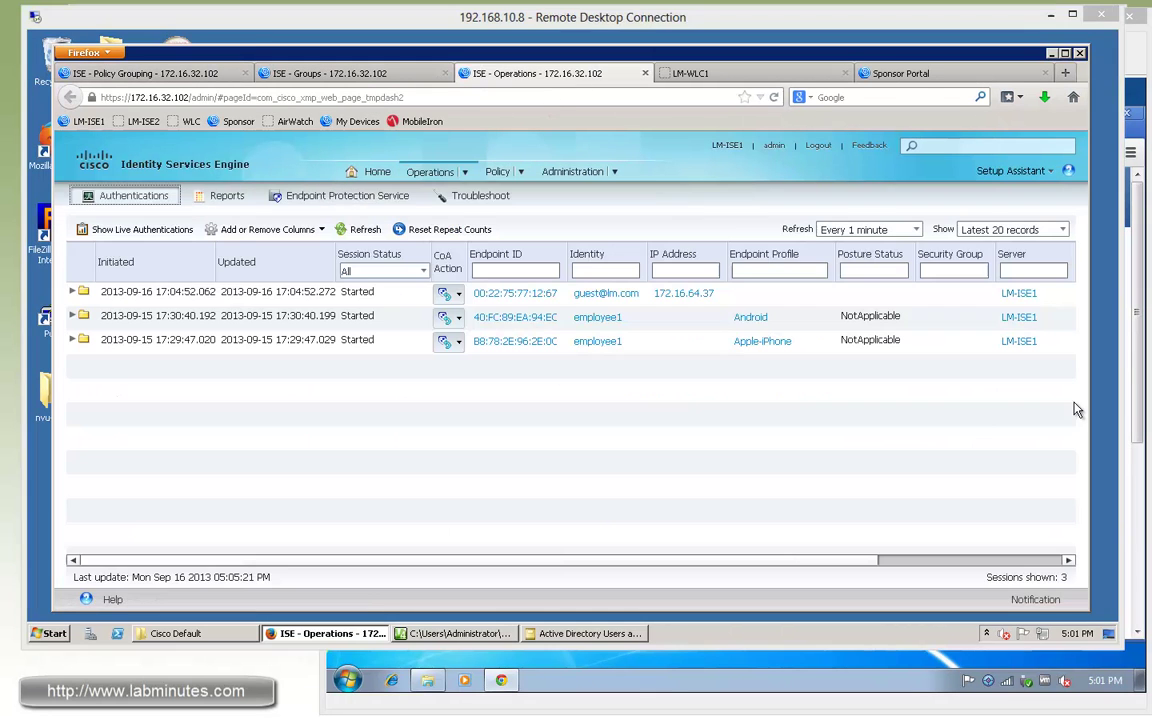
click(127, 229)
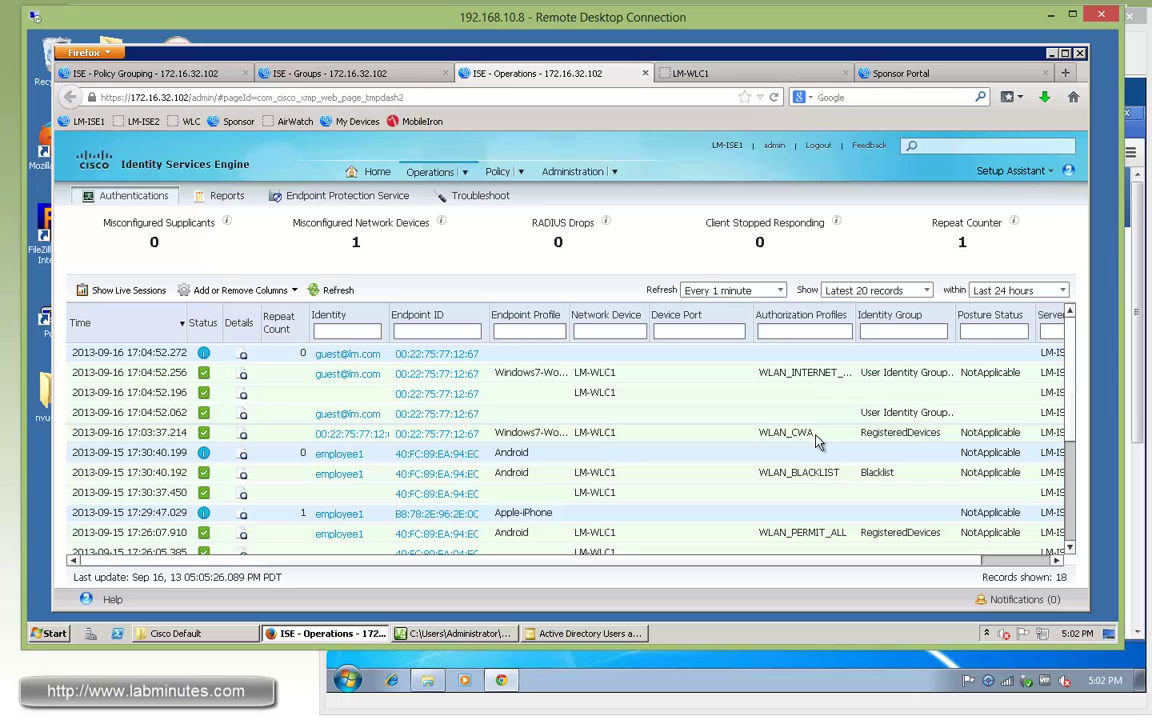
Open the 17:03:37 WLAN_CWA details, highlighting policy set WLAN, user type Host, Lookup protocol, mab method
click(243, 434)
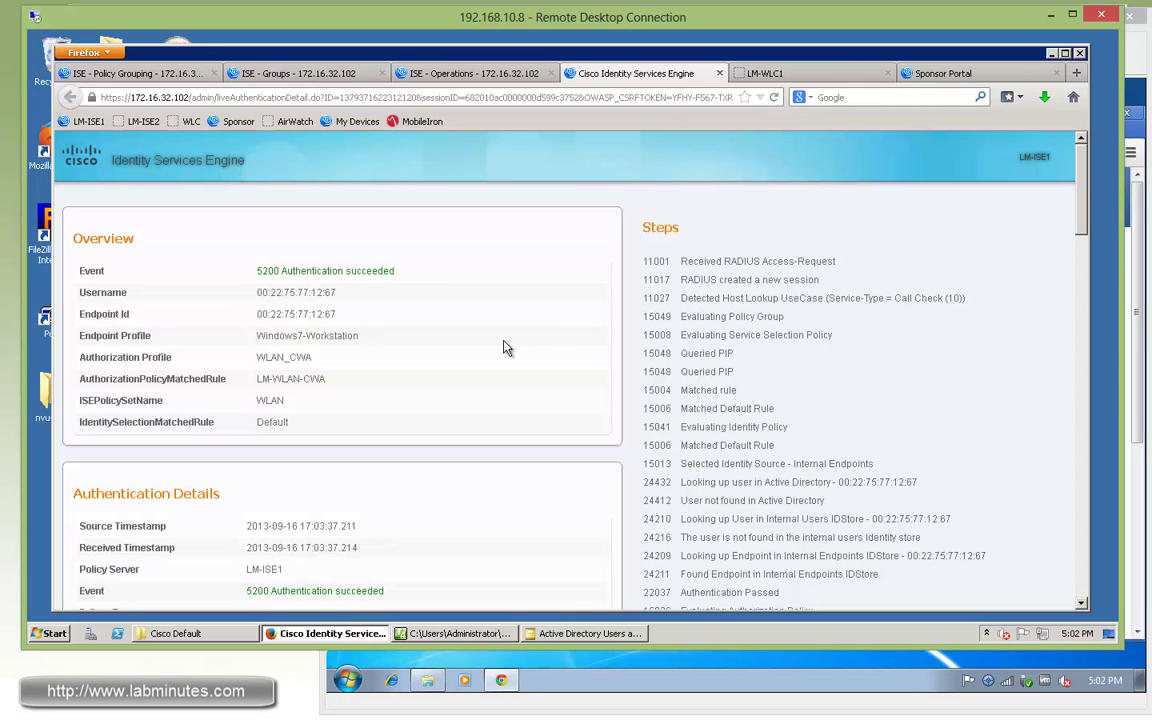
double_click(262, 400)
scroll(535, 388, down, 5)
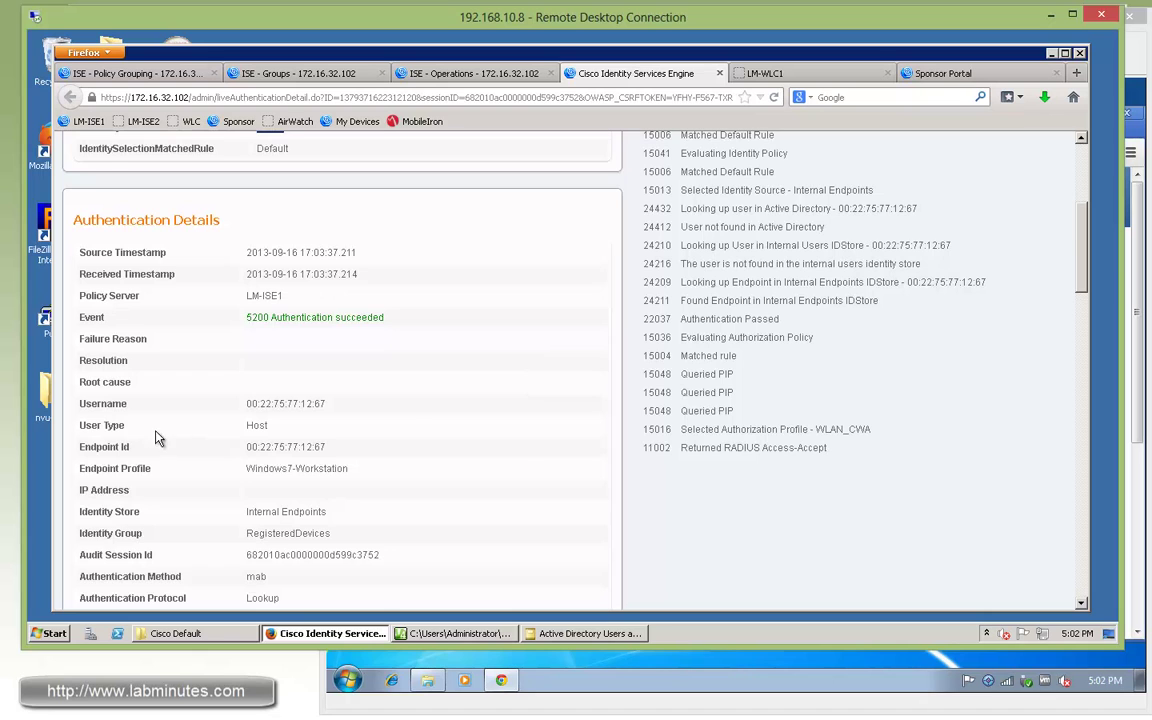
double_click(257, 425)
scroll(397, 421, down, 3)
drag(352, 419, 250, 418)
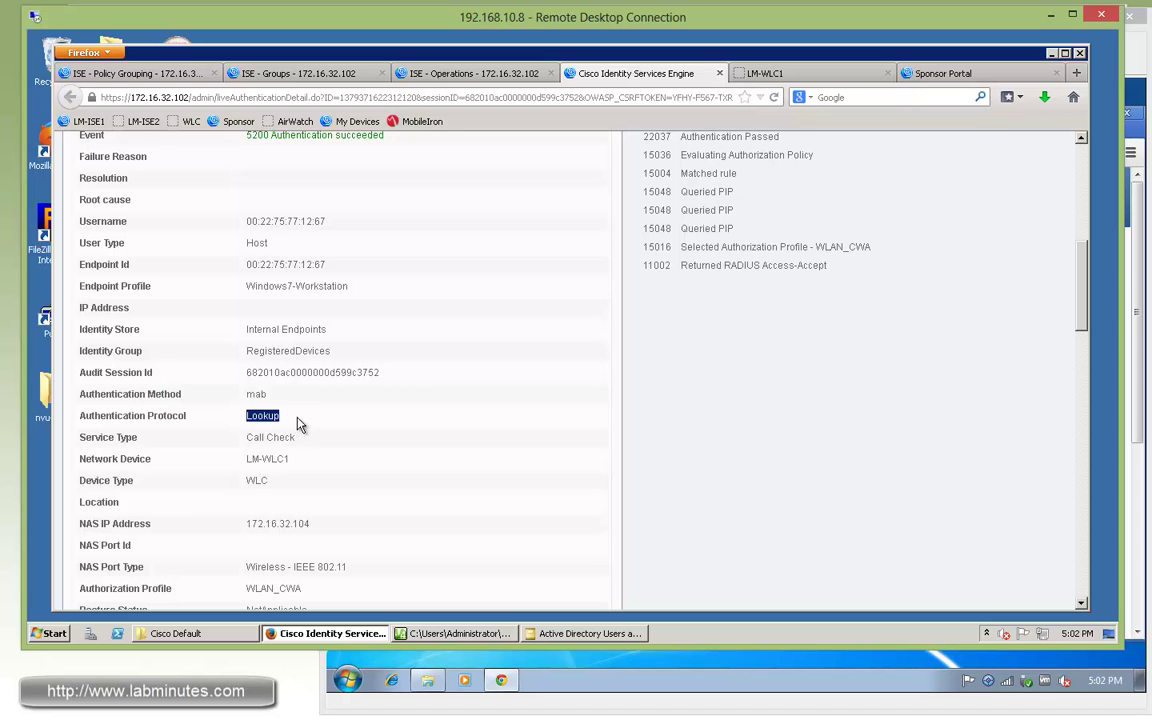
double_click(256, 394)
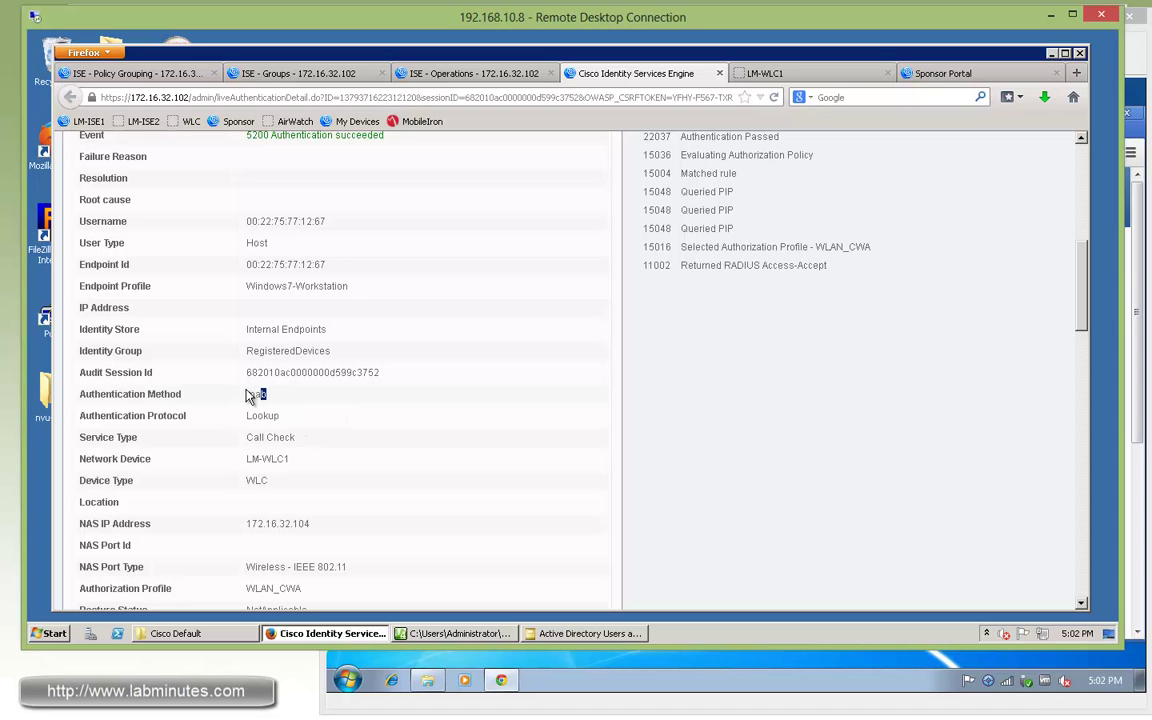
Scroll to the Result section and highlight the url-redirect value and LM-ISE-ONLY redirect ACL
scroll(368, 442, down, 1)
scroll(368, 442, down, 3)
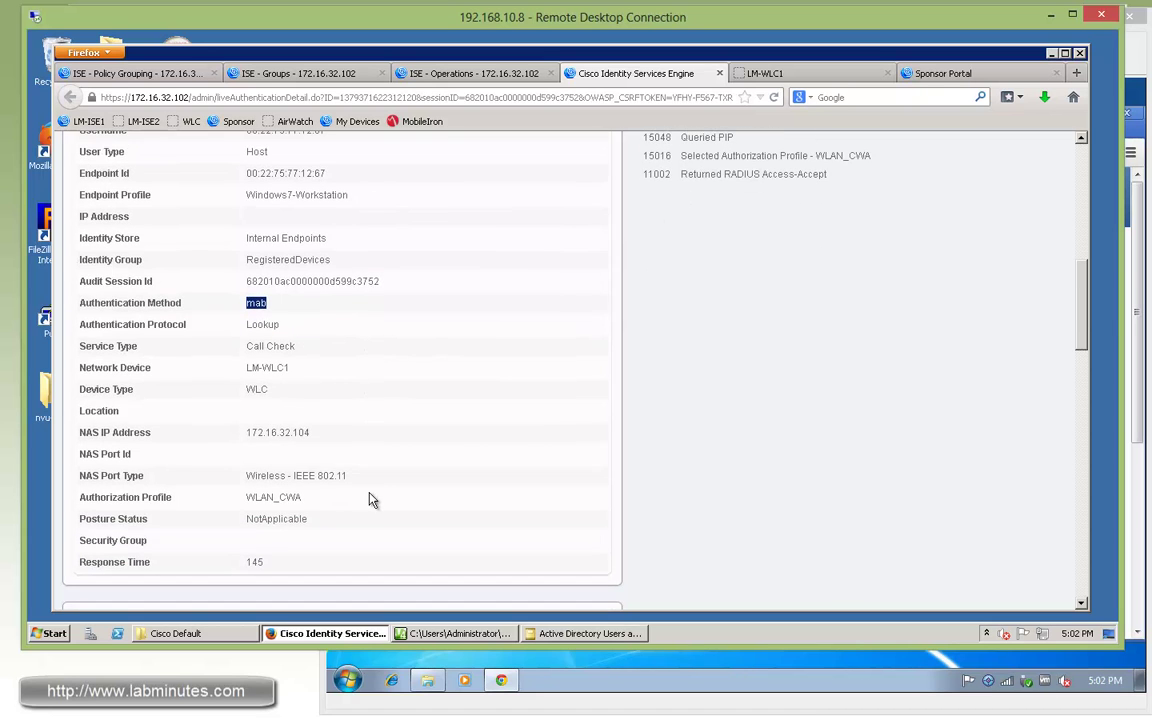
drag(266, 497, 411, 489)
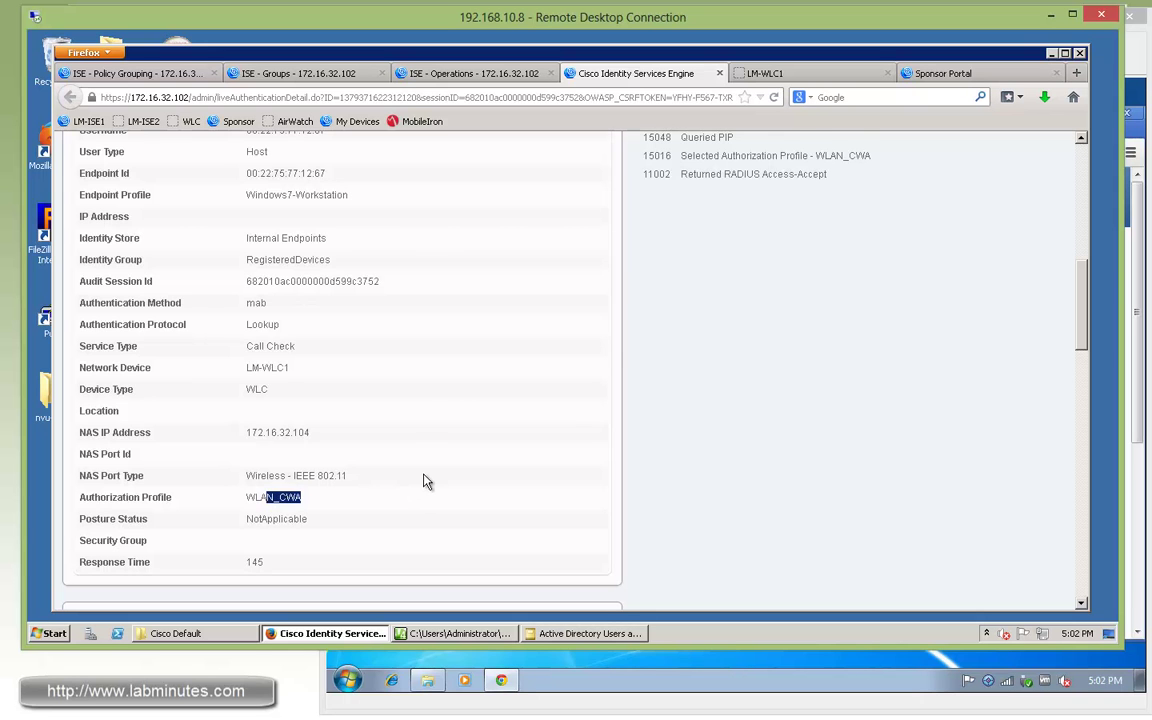
scroll(425, 481, down, 5)
scroll(542, 451, down, 8)
scroll(539, 451, down, 4)
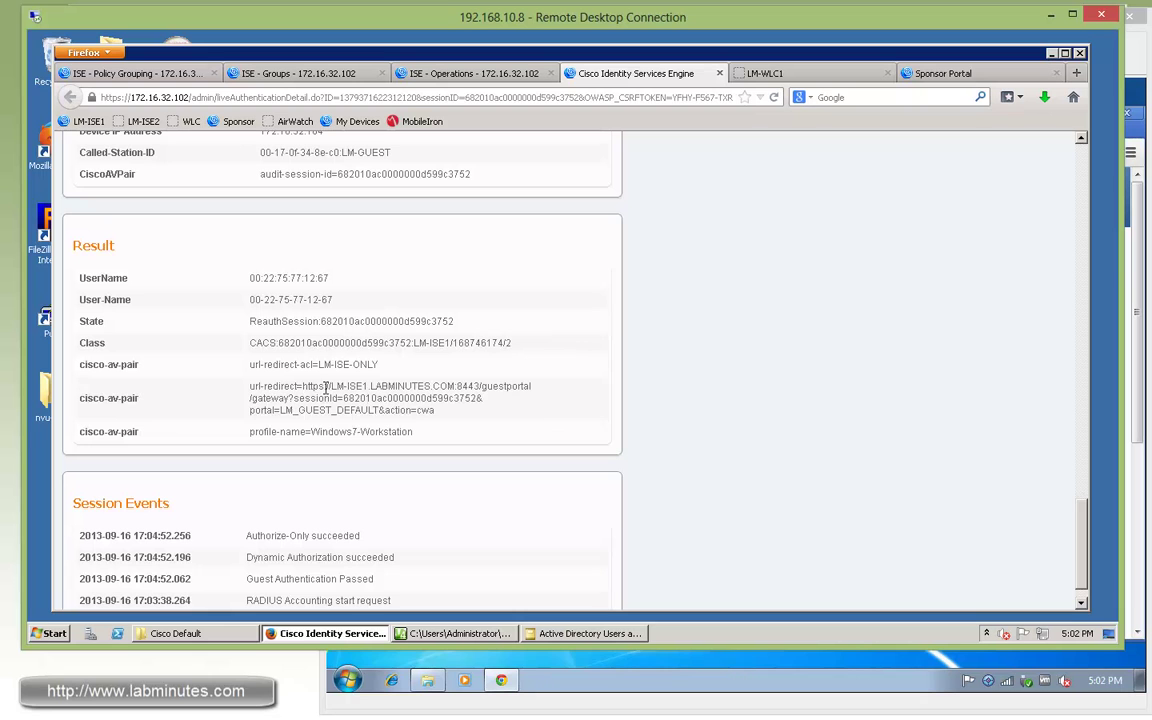
drag(325, 388, 463, 414)
drag(378, 365, 326, 366)
scroll(290, 330, down, 1)
Close the detail report and widen Authorization Profiles to reveal WLAN_INTERNET_ONLY in full
click(719, 73)
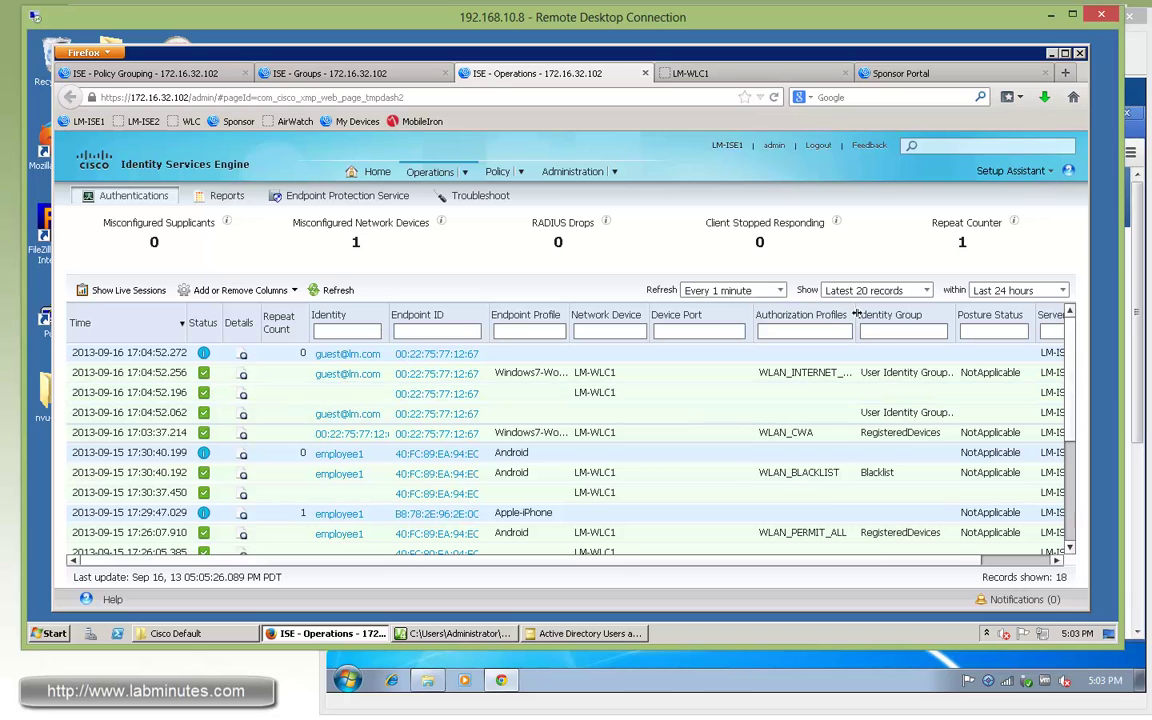
drag(855, 314, 880, 315)
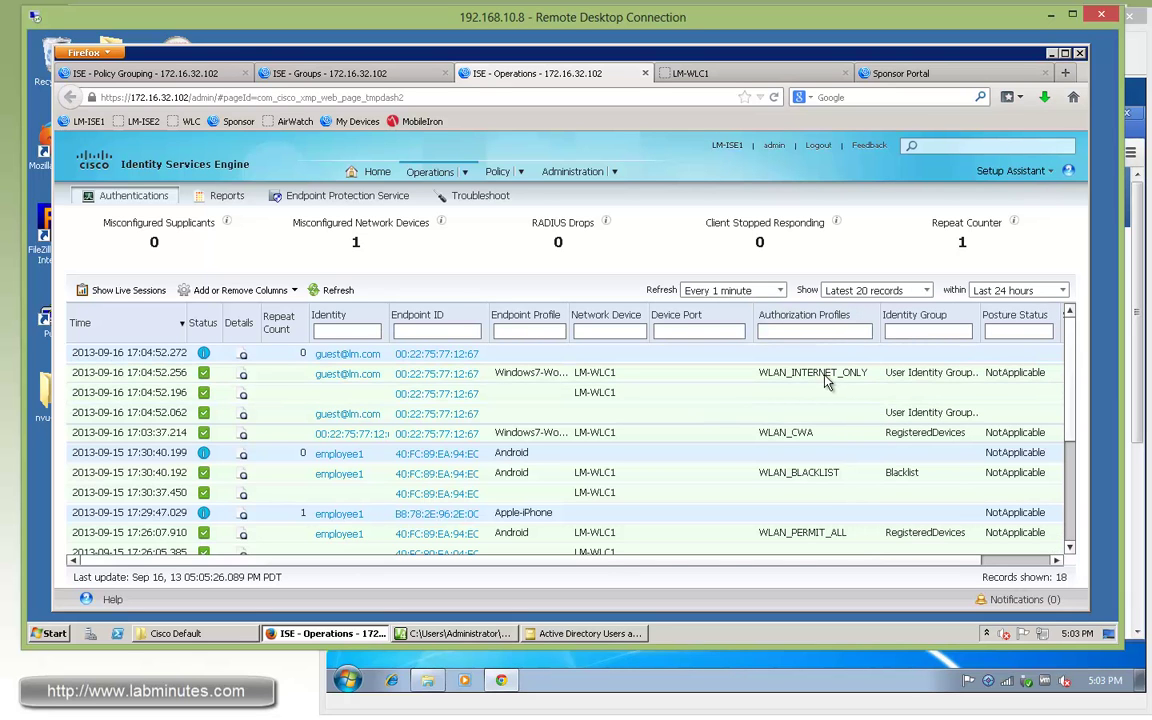